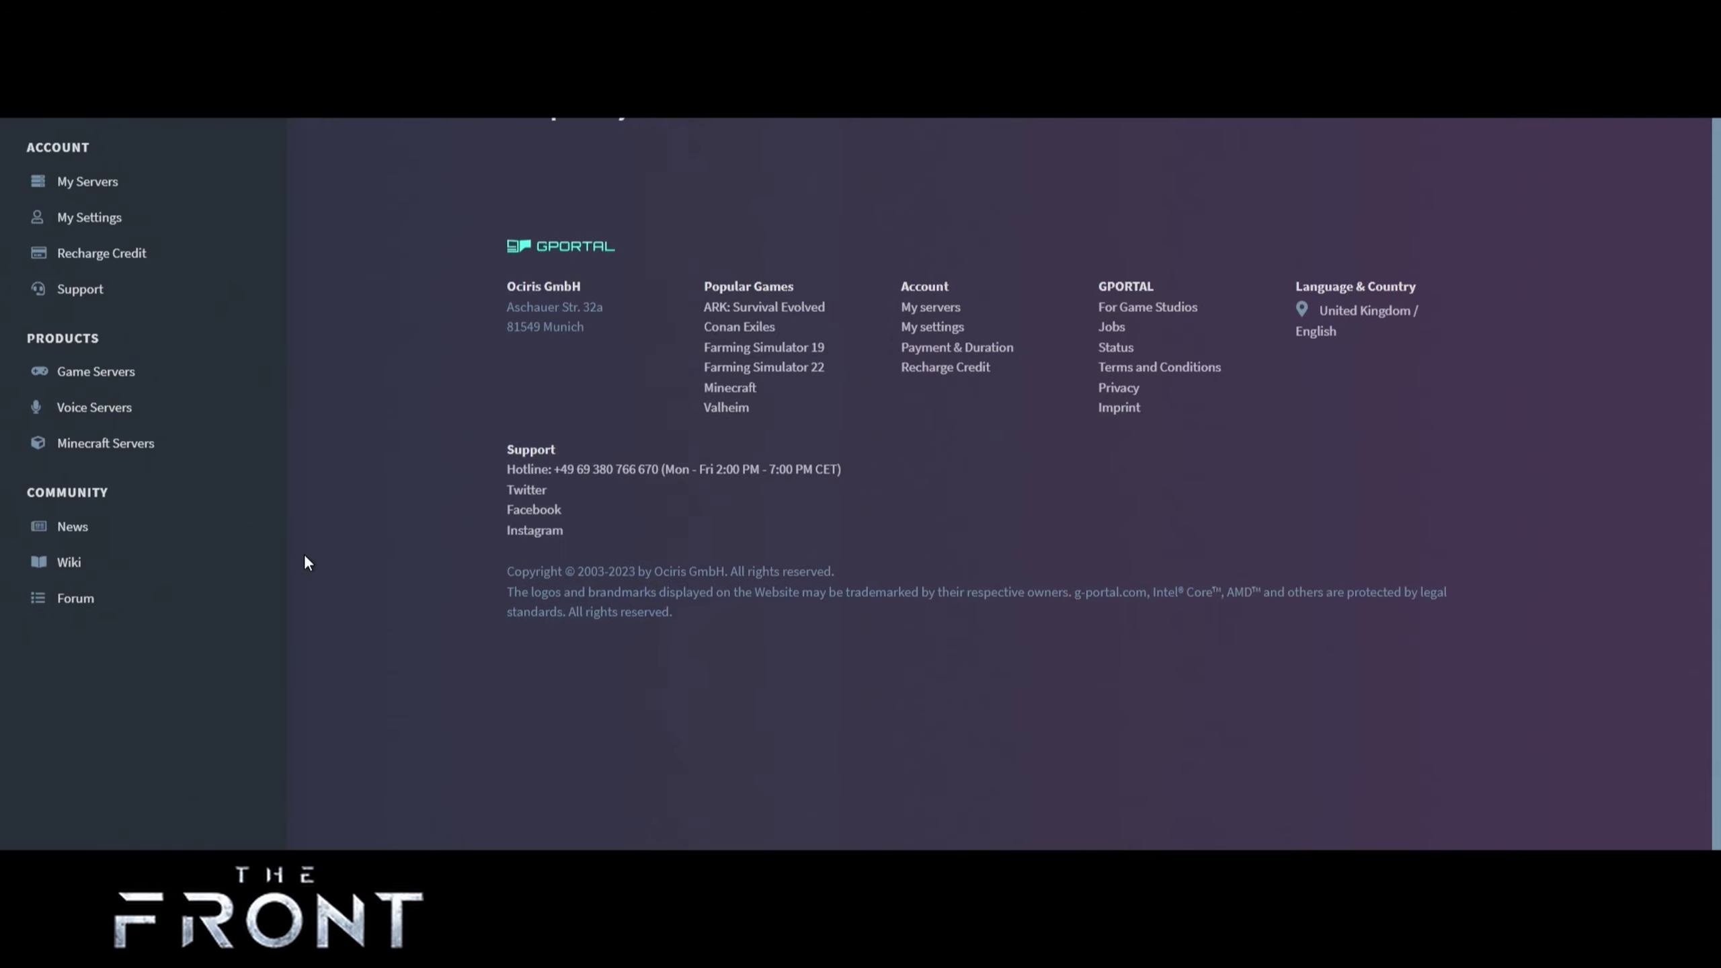
# Order the 10-slot, 30-day The Front server in London, paying with the account balance.
pyautogui.click(681, 565)
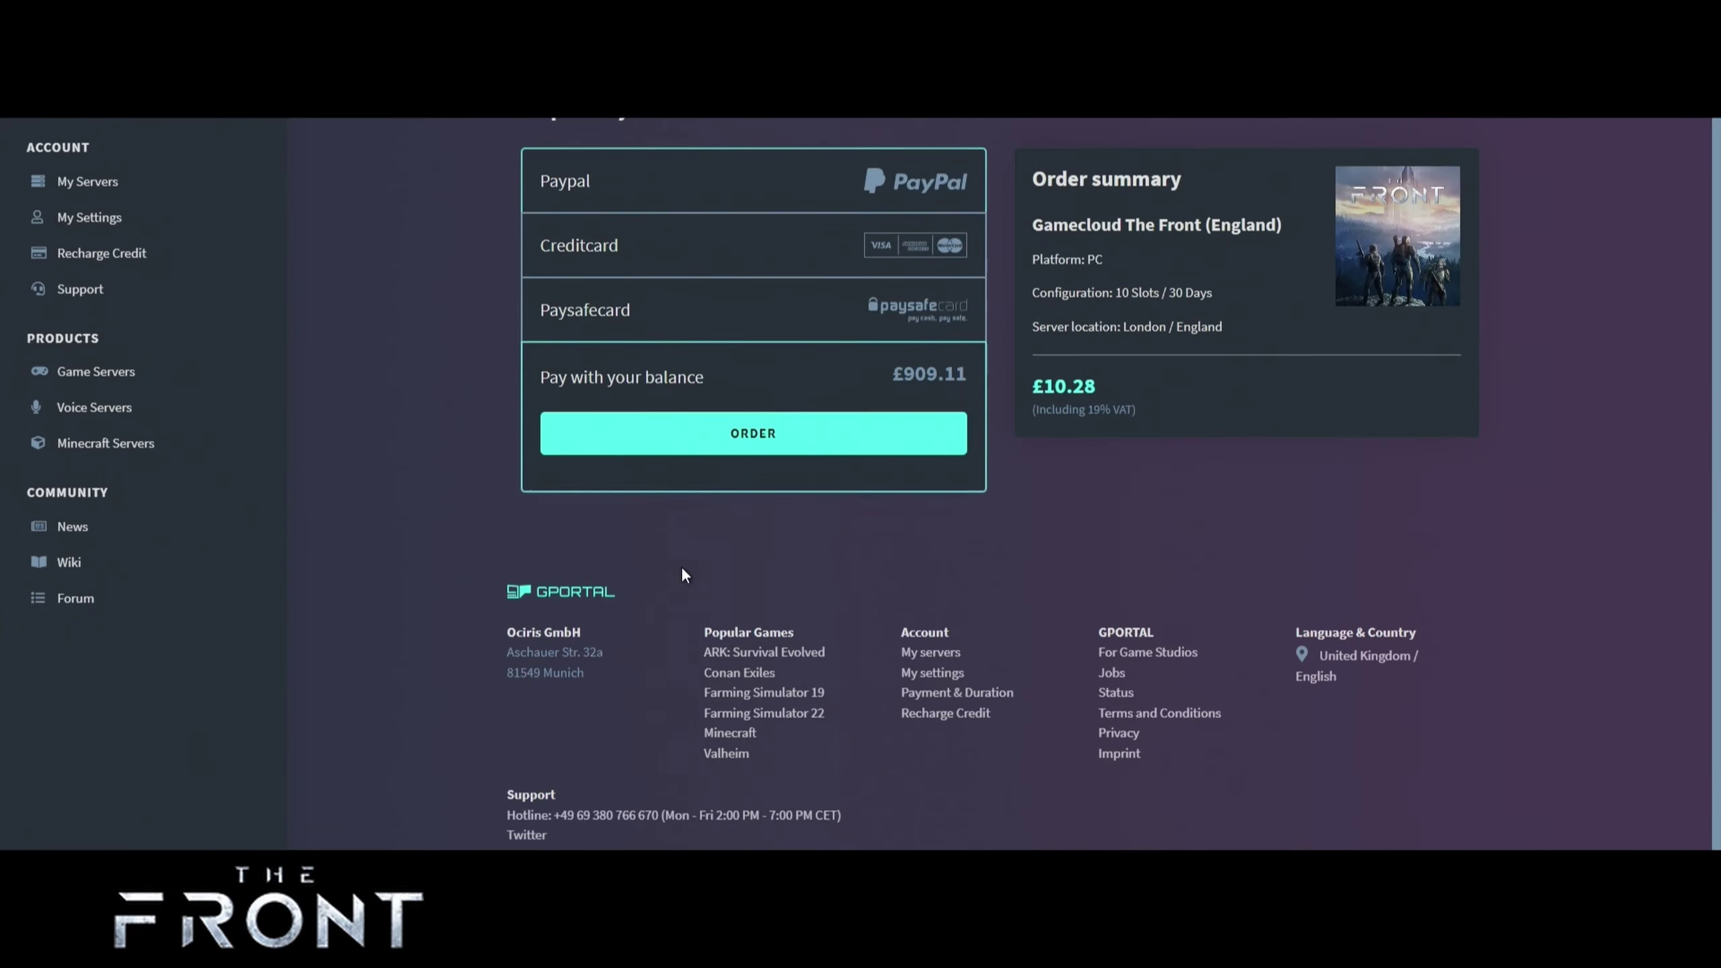
pyautogui.click(736, 448)
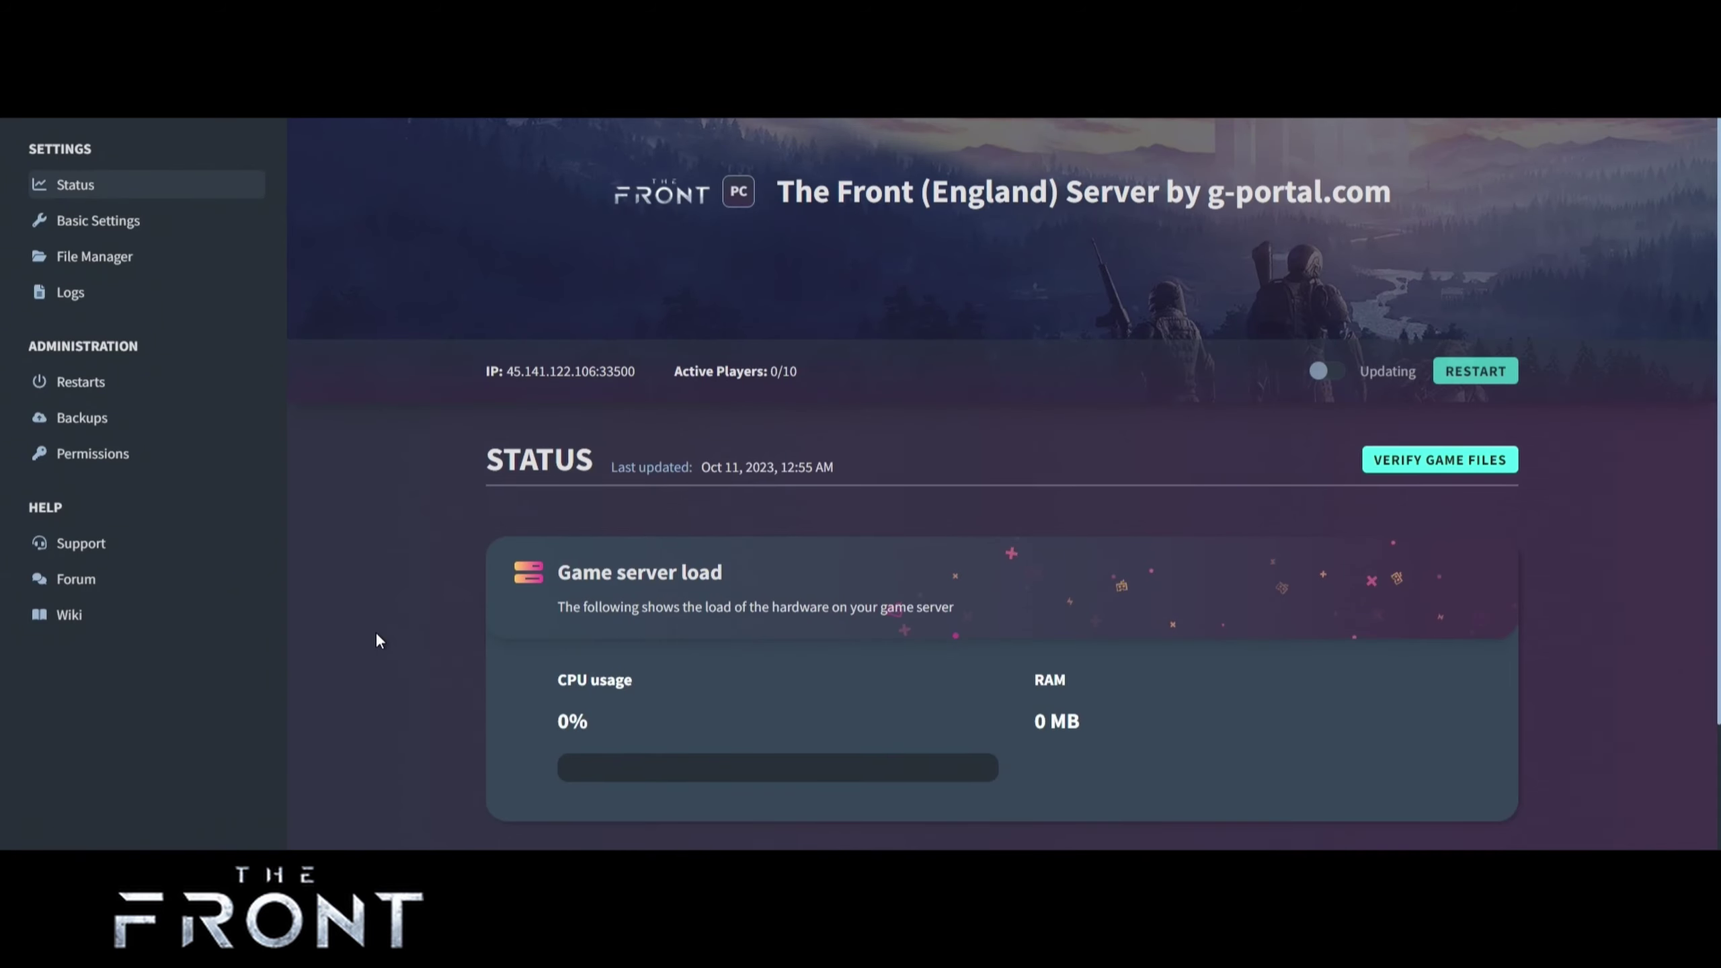
# Look over the new server's status page and open its basic settings.
pyautogui.scroll(-5, 378, 639)
pyautogui.scroll(5, 377, 639)
pyautogui.scroll(-3, 407, 586)
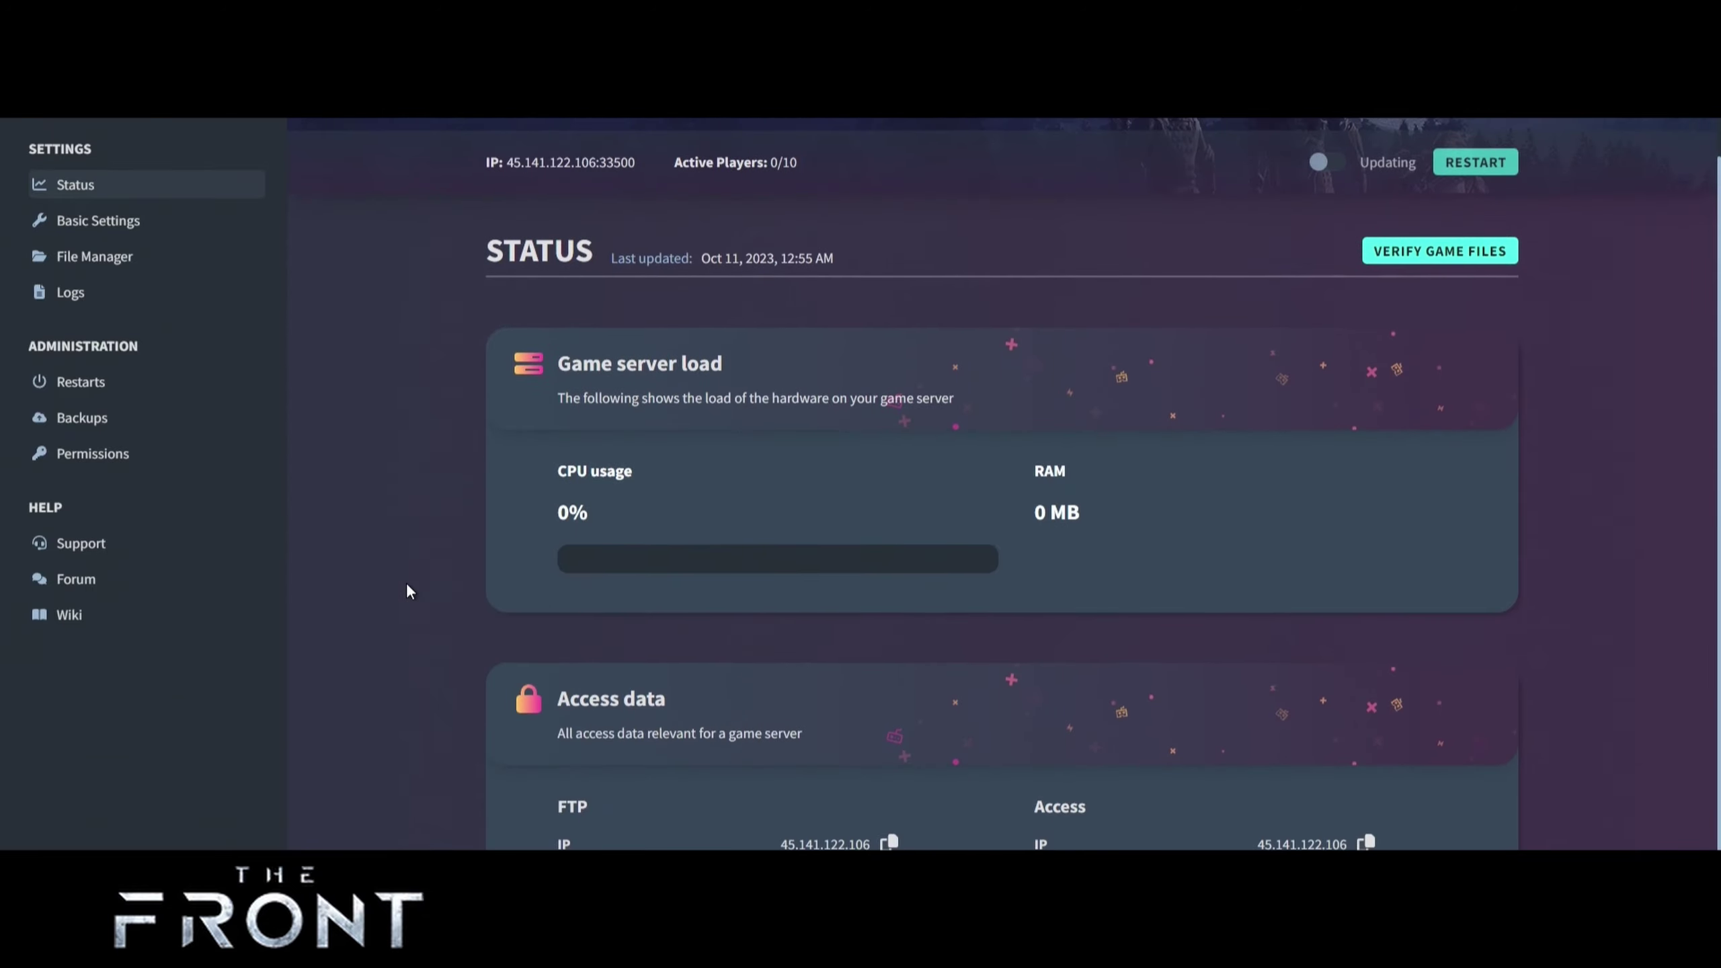
pyautogui.click(103, 224)
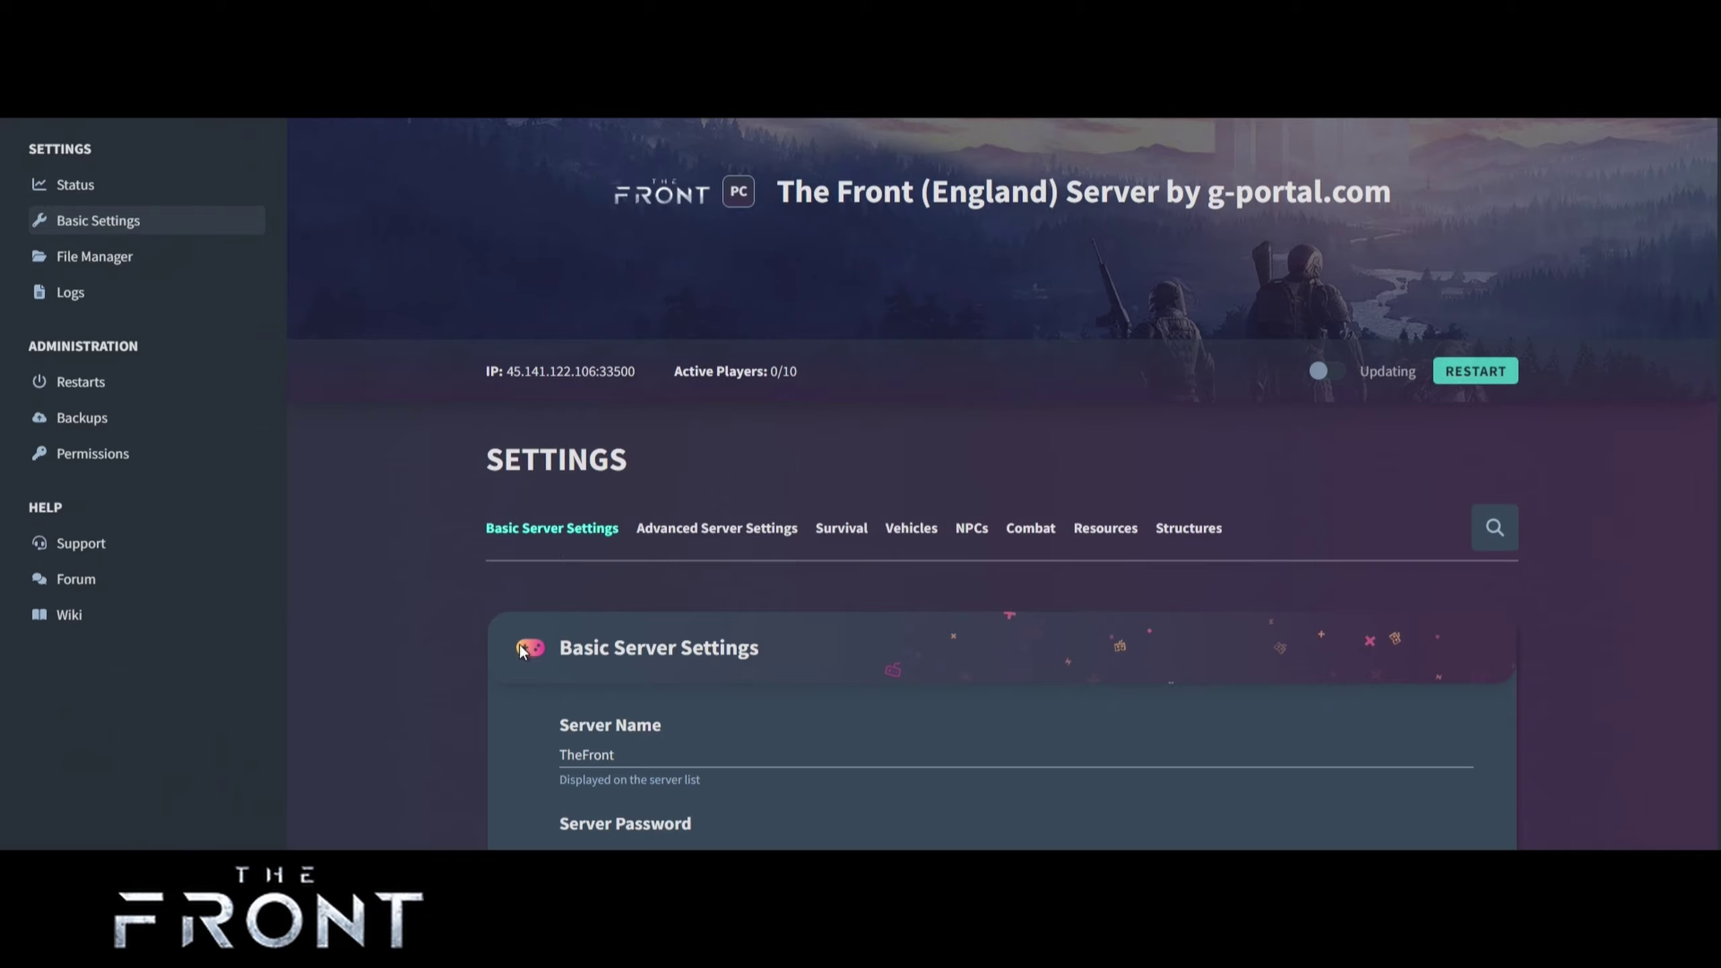
pyautogui.scroll(-5, 440, 688)
pyautogui.scroll(3, 440, 689)
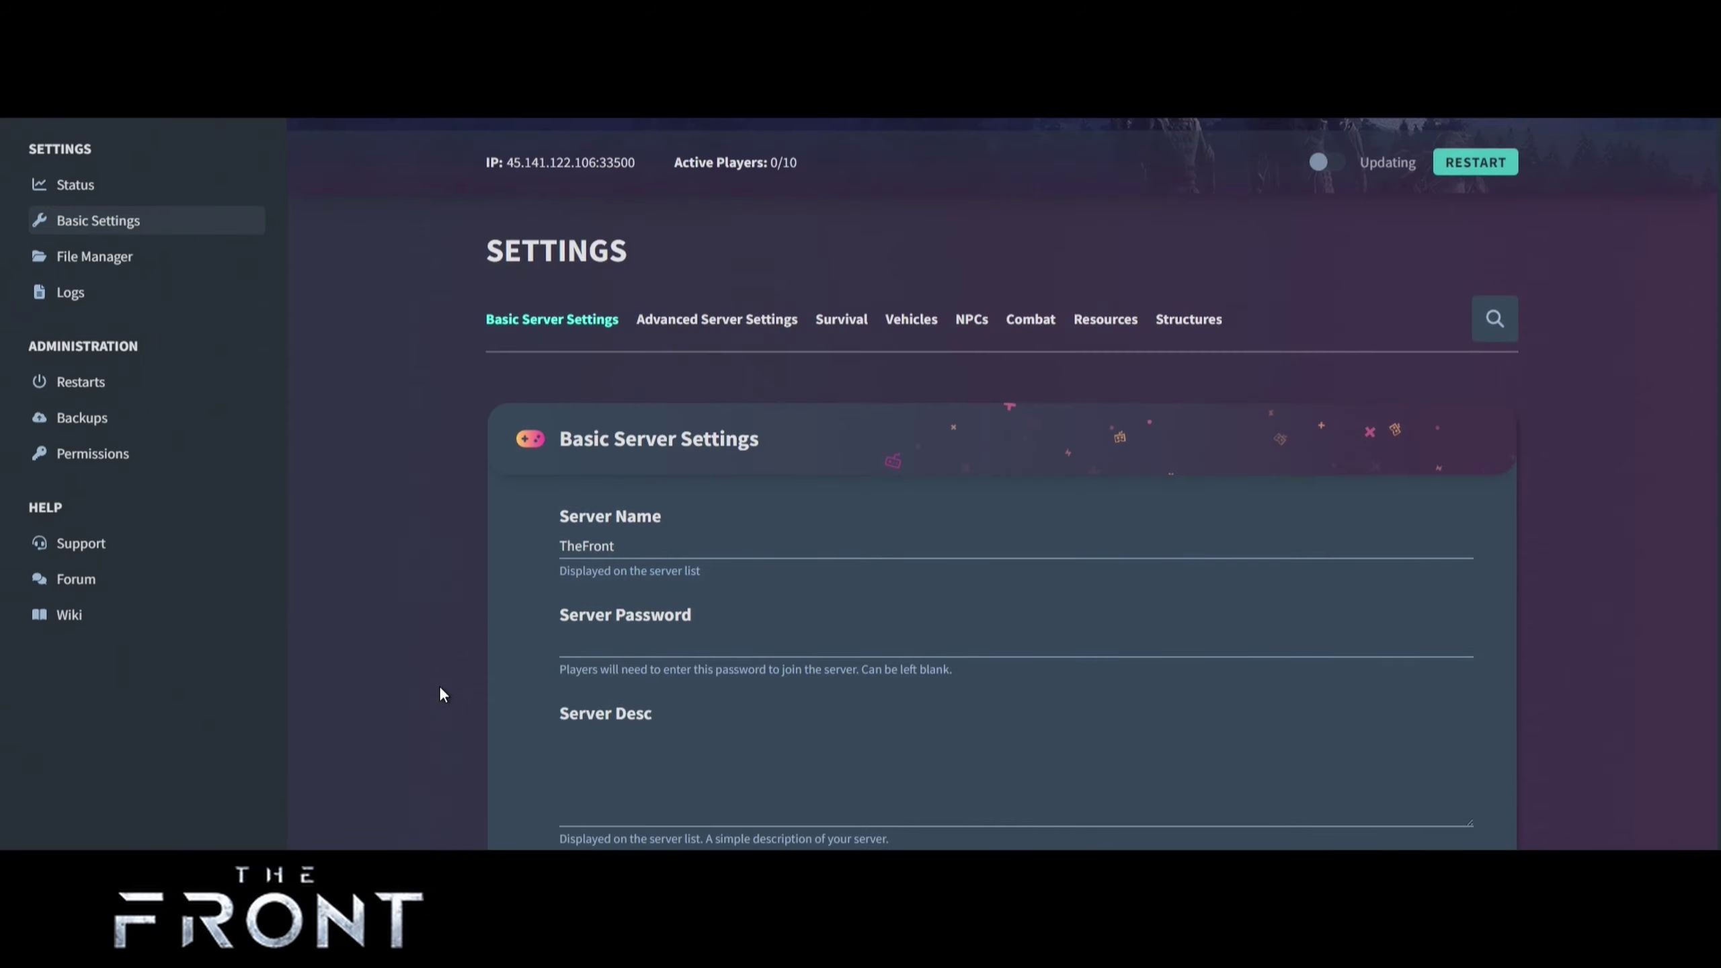
# Rename the server to "Gportal Dayr server" and leave the server password blank.
pyautogui.moveTo(622, 548); pyautogui.dragTo(536, 560)
pyautogui.write('Gportal Dayr server')
pyautogui.click(562, 650)
pyautogui.scroll(-3, 563, 656)
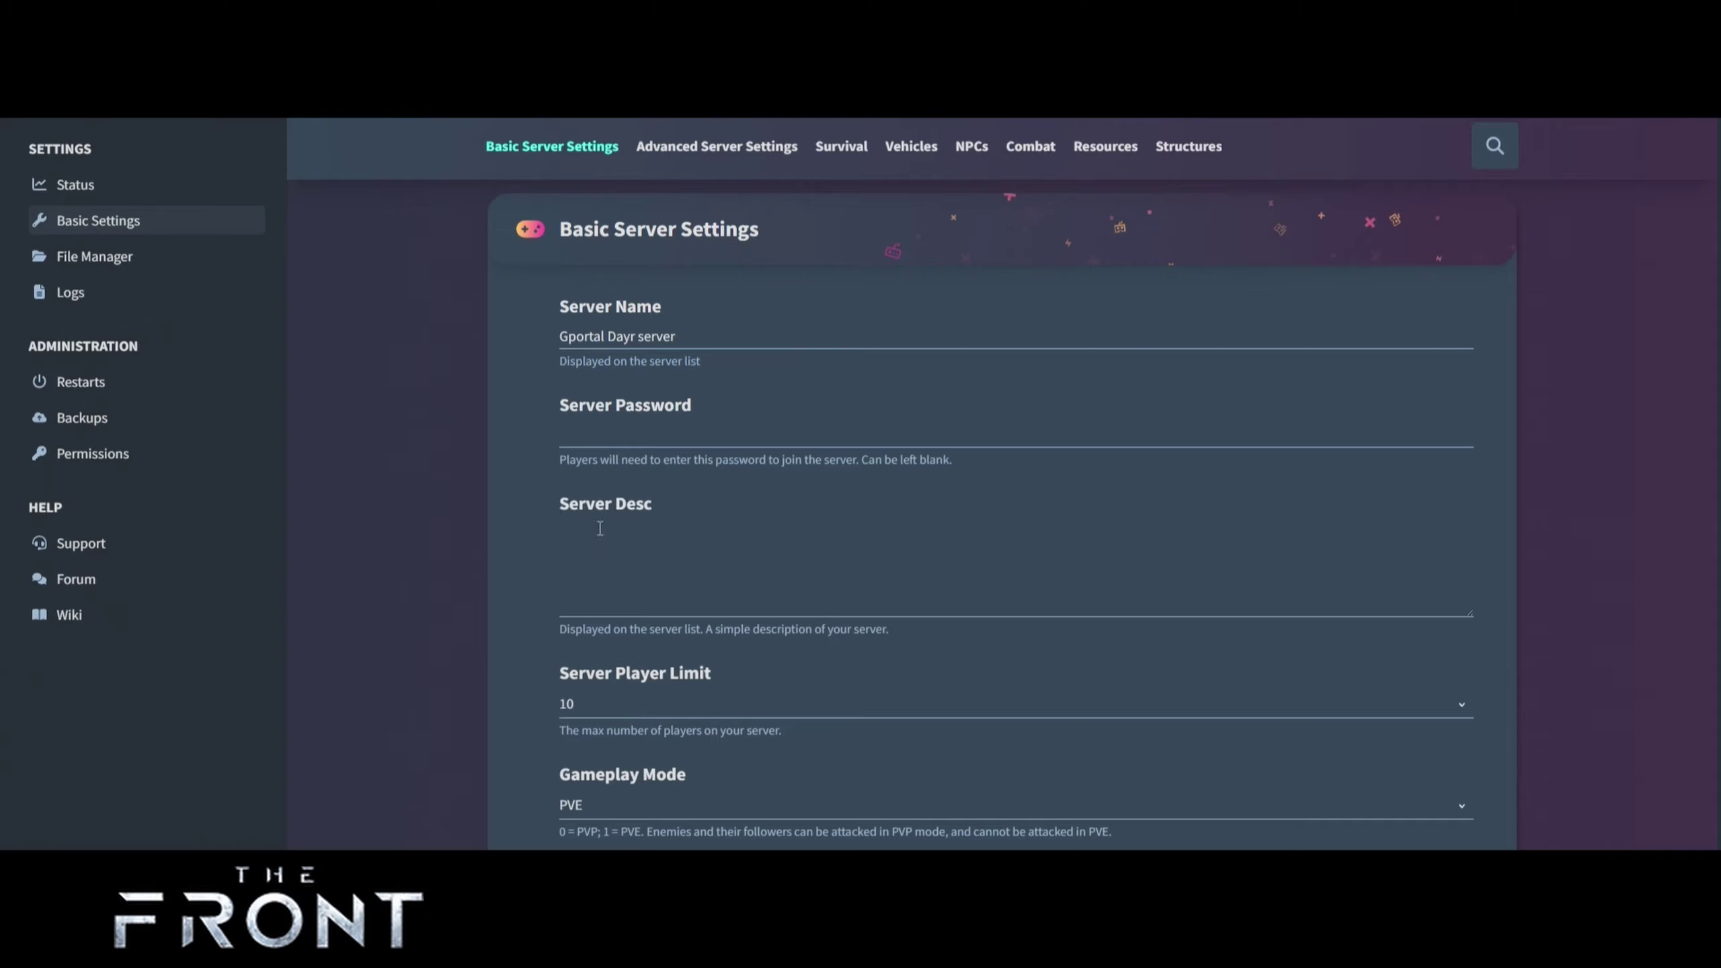
# Enter "Just another Cool server" as the server description.
pyautogui.click(547, 564)
pyautogui.scroll(-3, 542, 587)
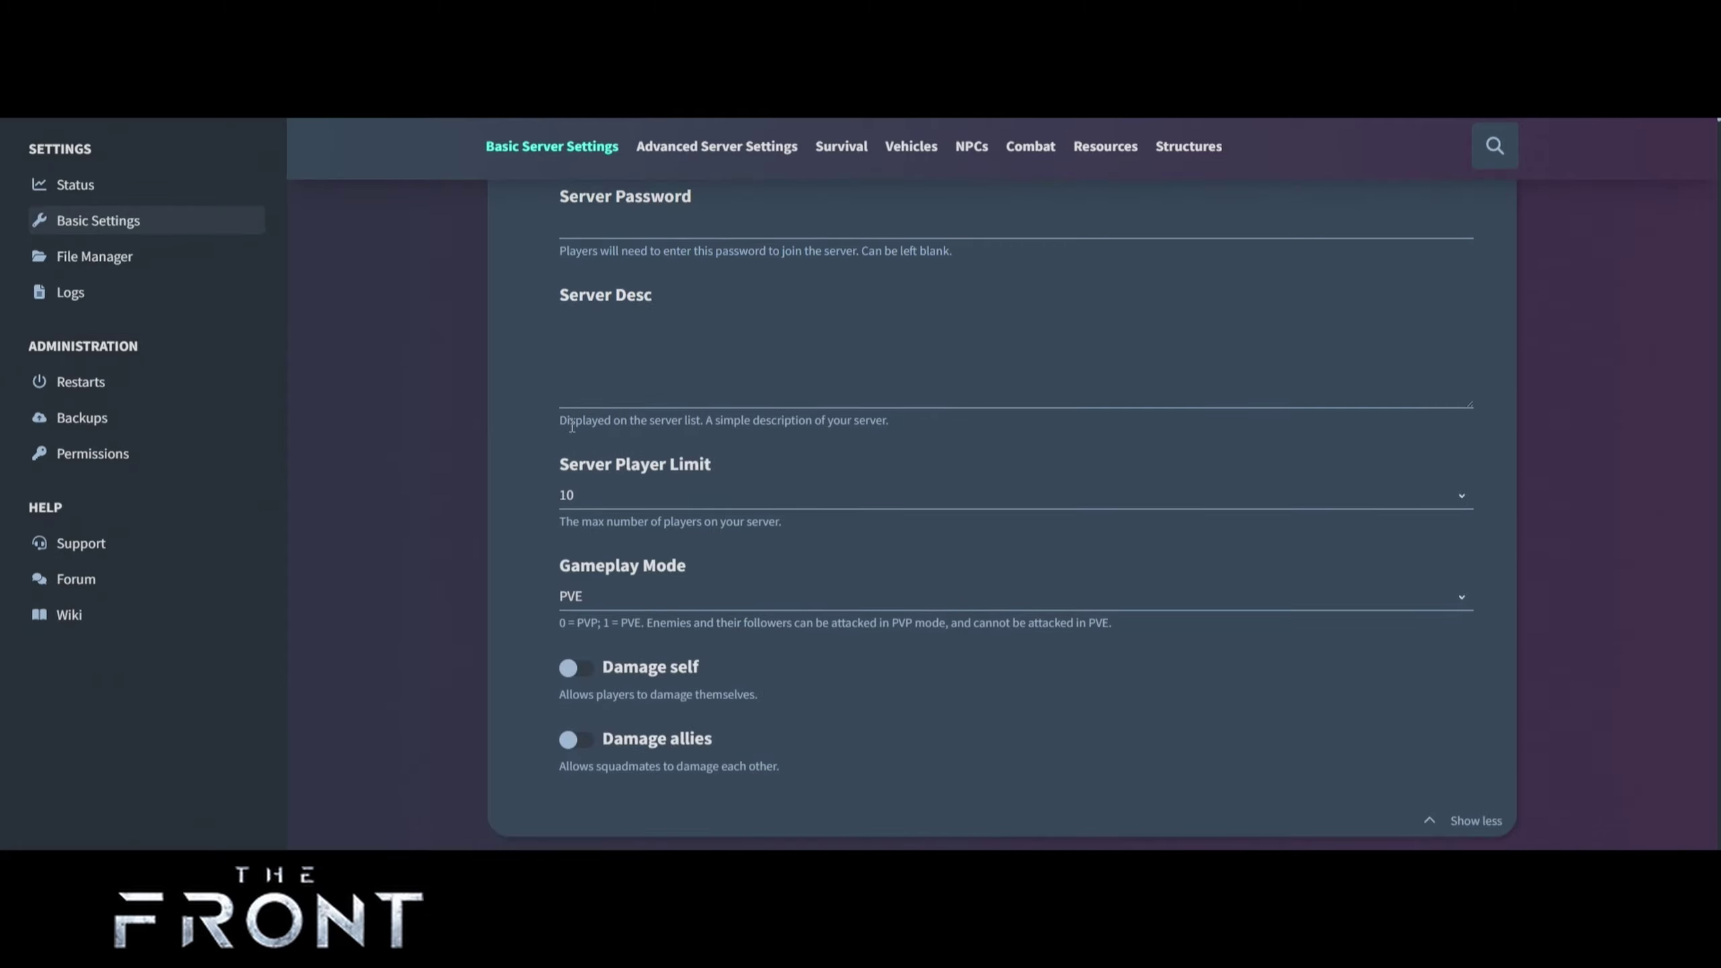
pyautogui.write('Just another Cool server')
# Select a server player limit of 10 and keep the gameplay mode on PVE.
pyautogui.click(670, 501)
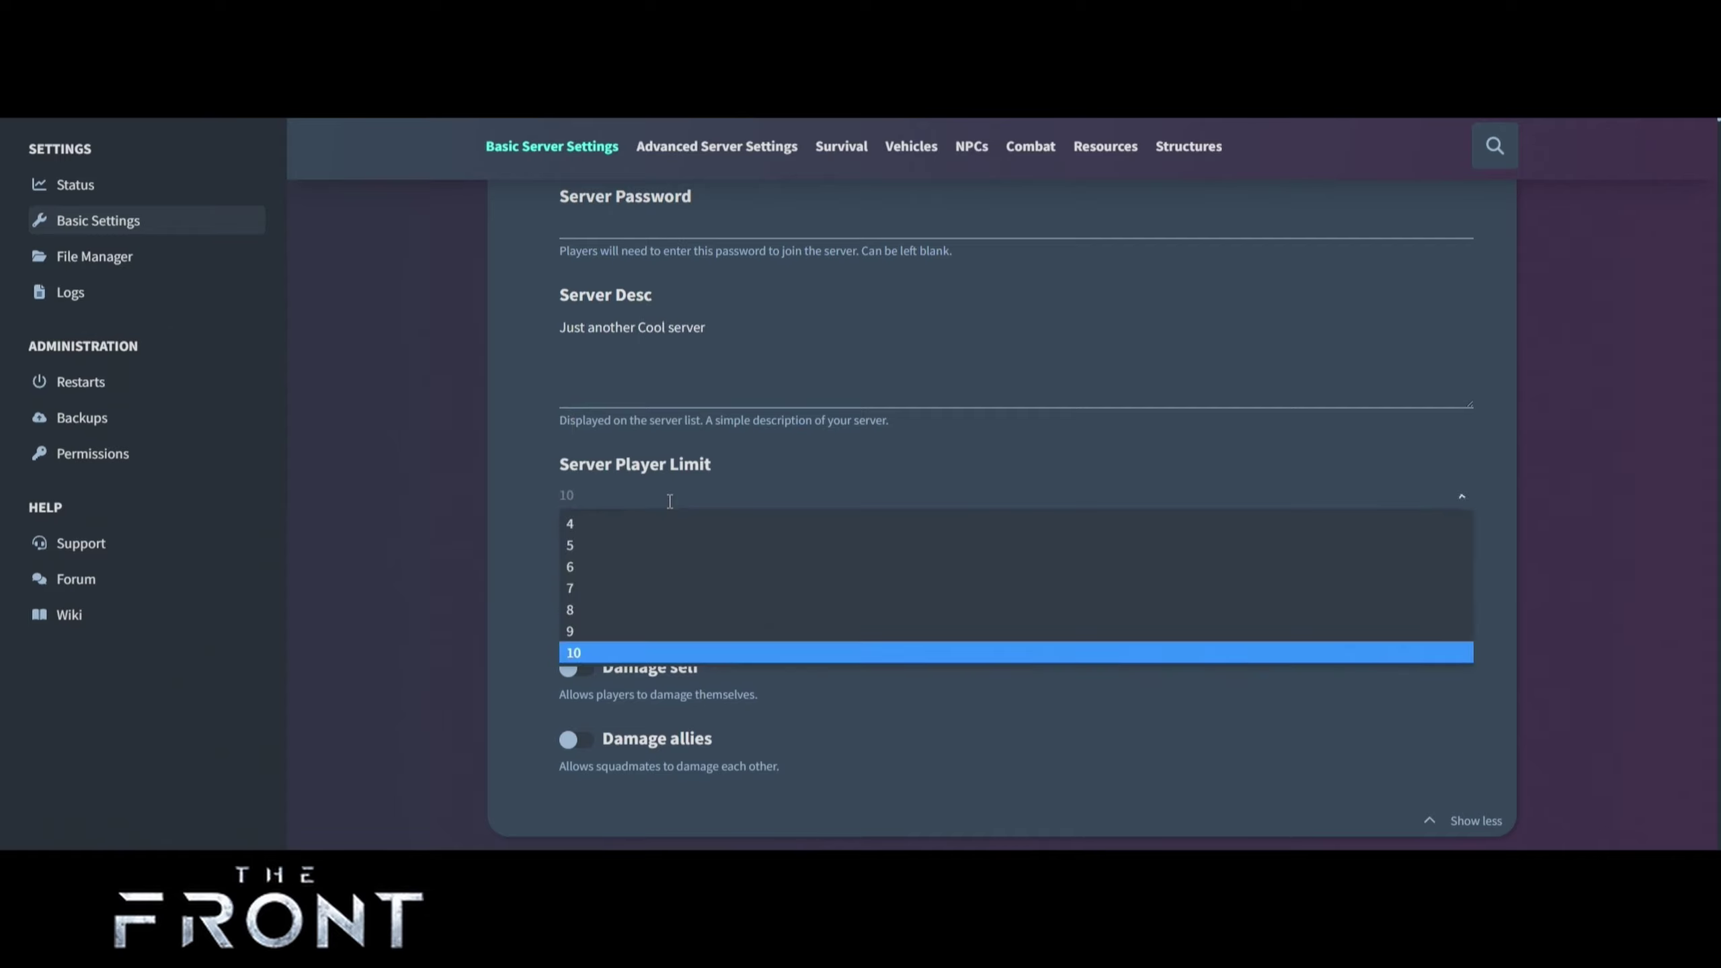
pyautogui.scroll(-5, 651, 529)
pyautogui.scroll(5, 614, 565)
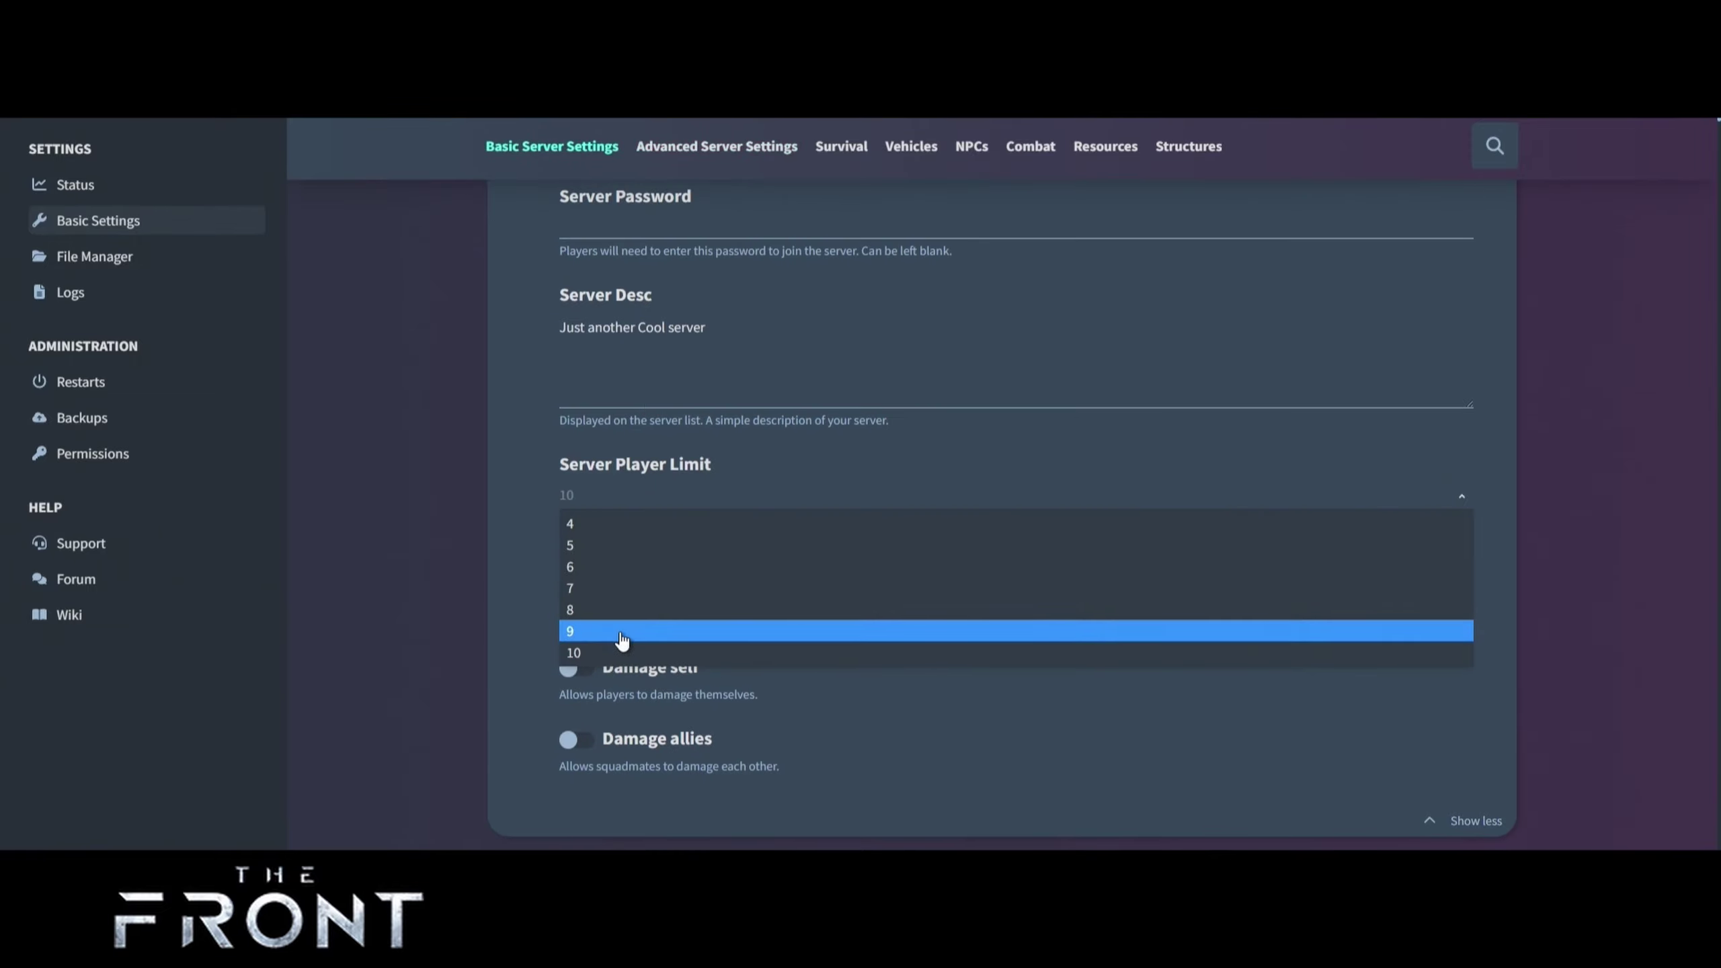
pyautogui.click(580, 653)
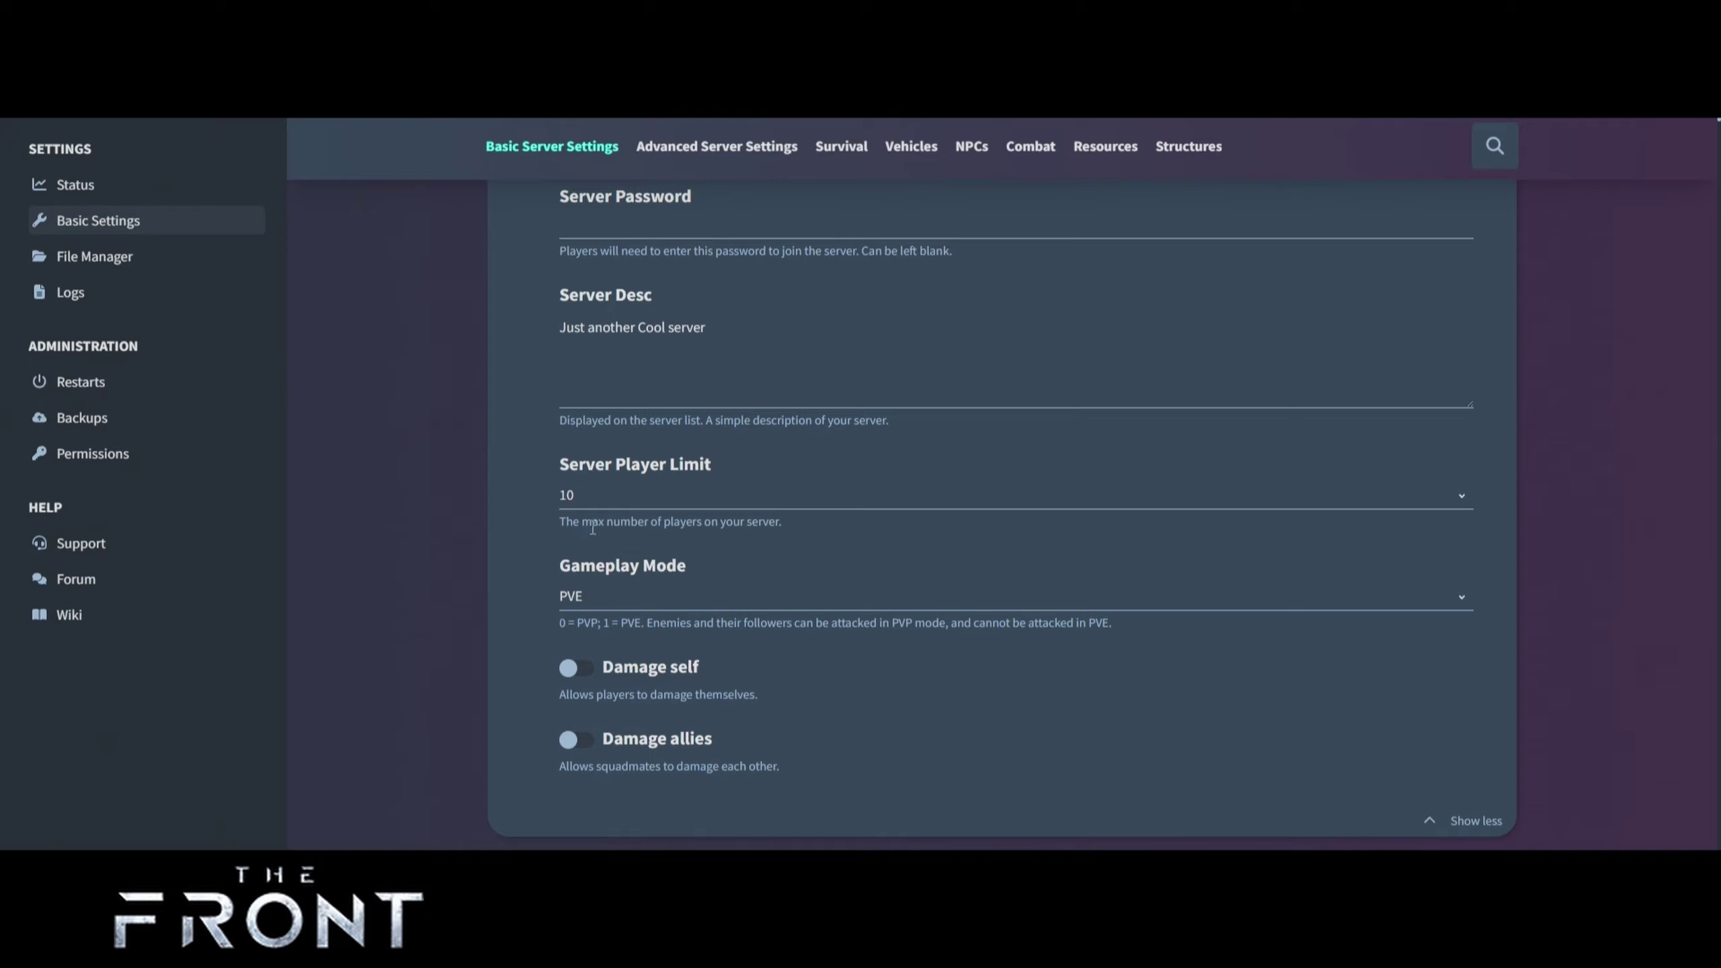
pyautogui.click(605, 596)
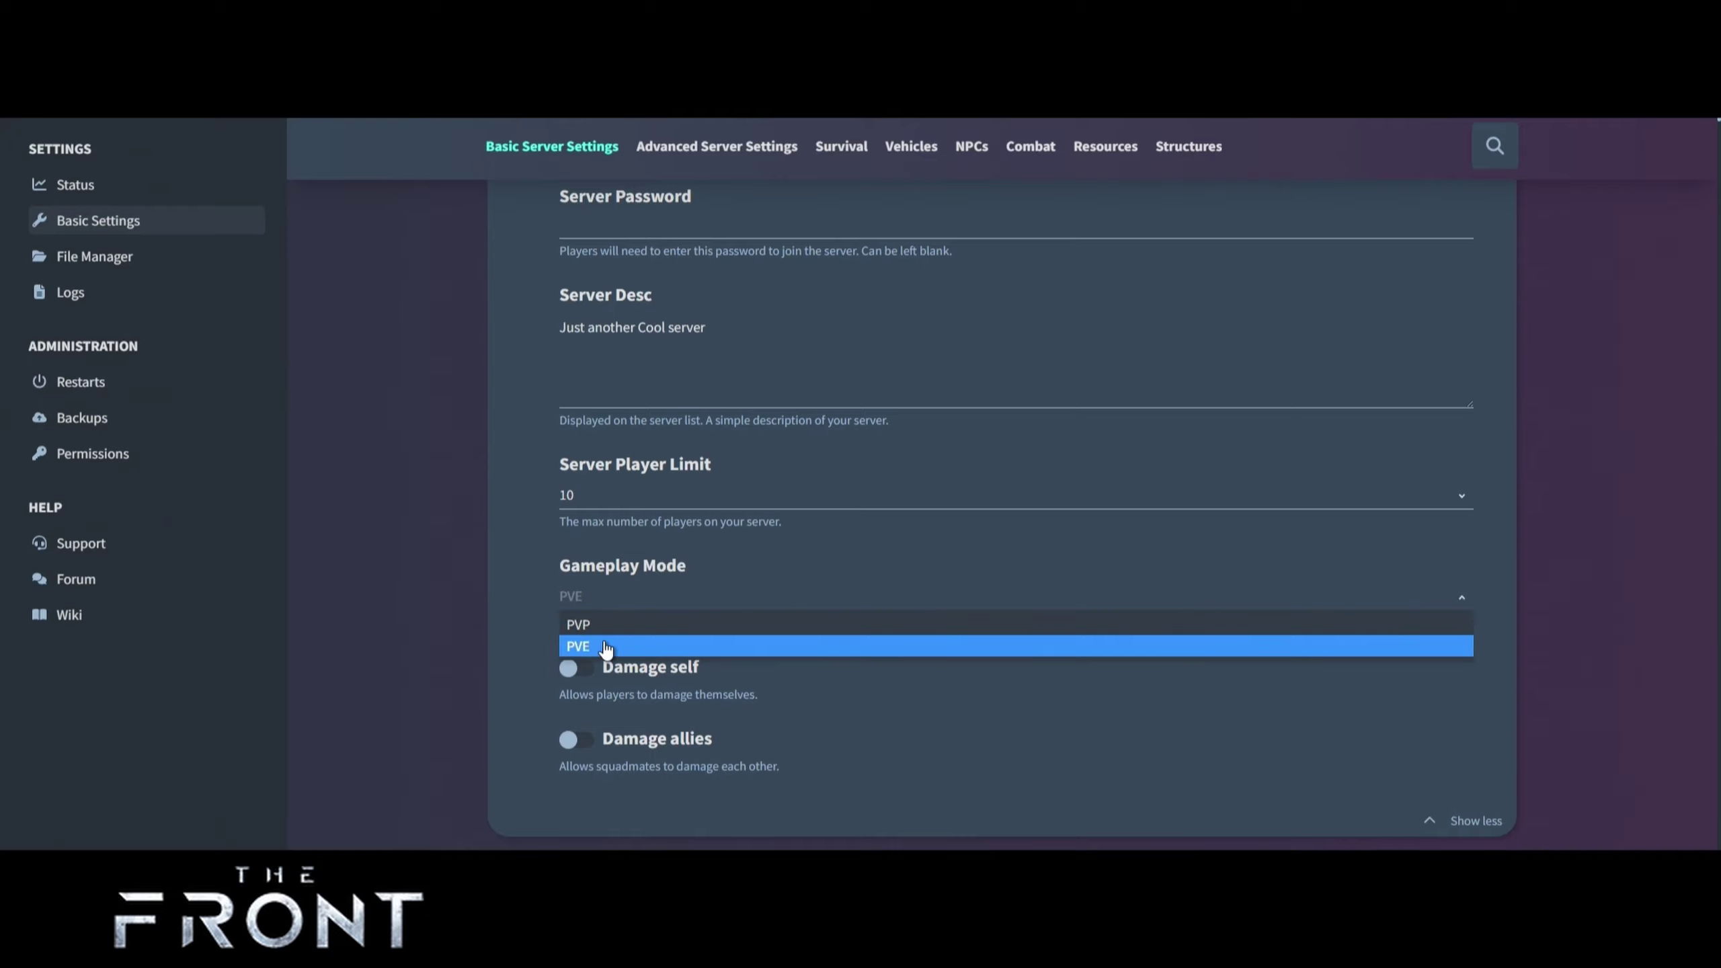
pyautogui.click(544, 644)
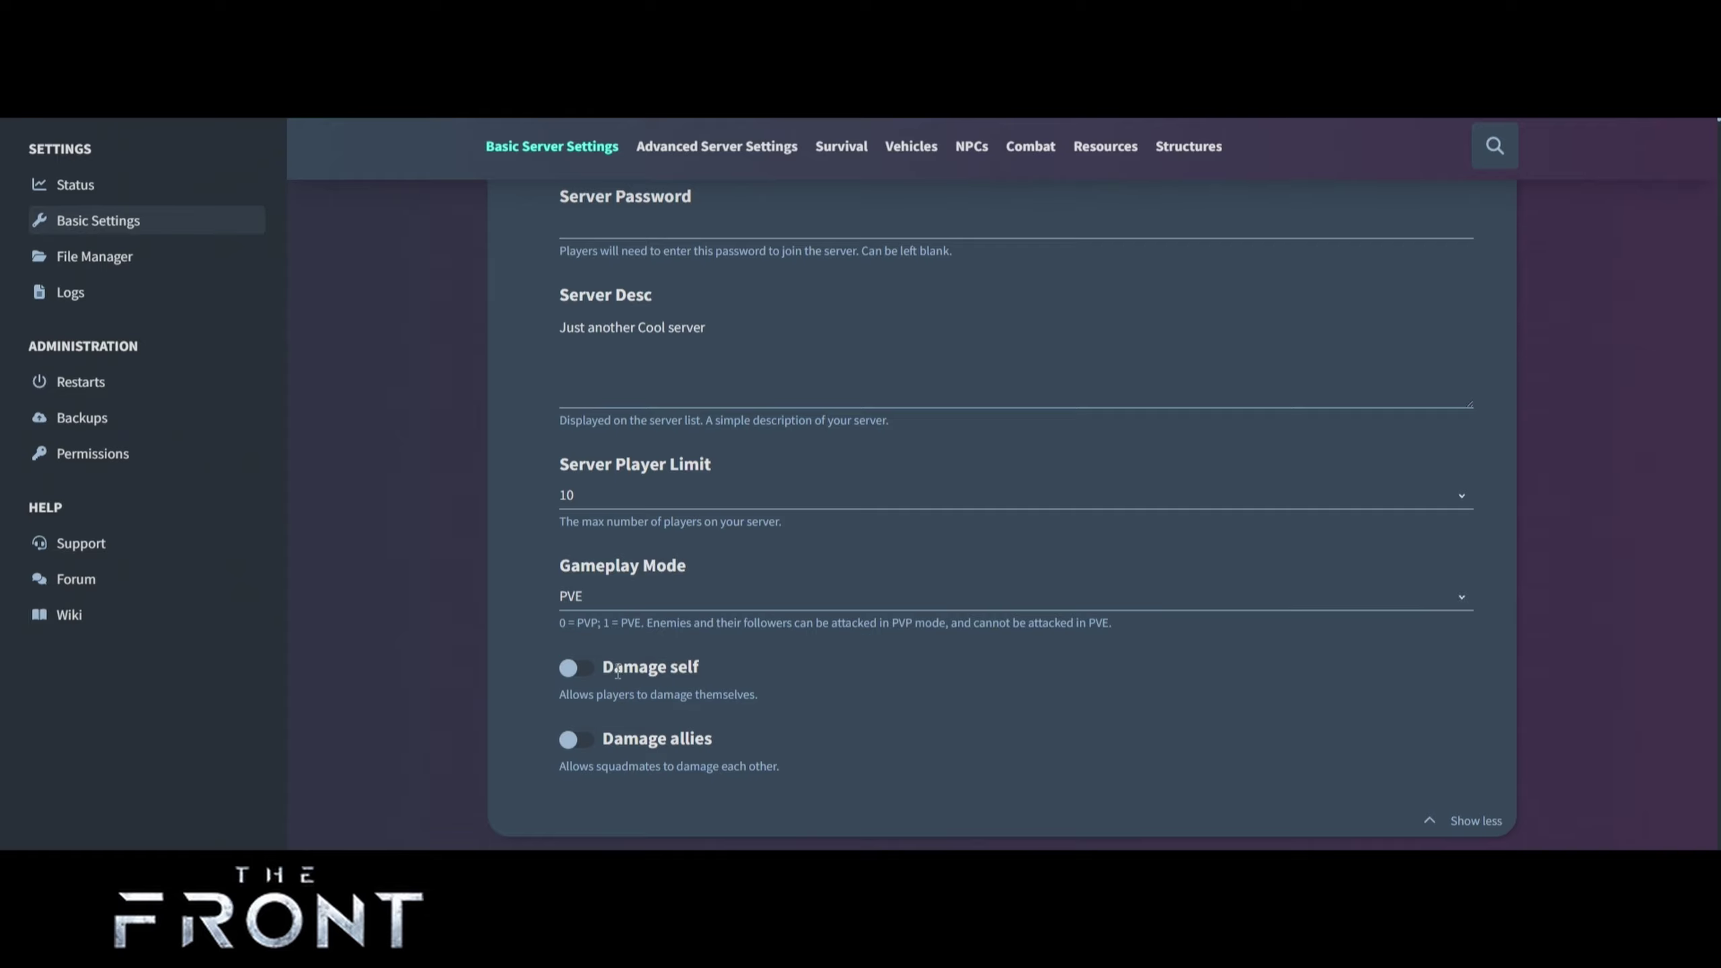
# Turn off in-game attachments and chat, including voice, in the advanced server settings.
pyautogui.scroll(-3, 729, 740)
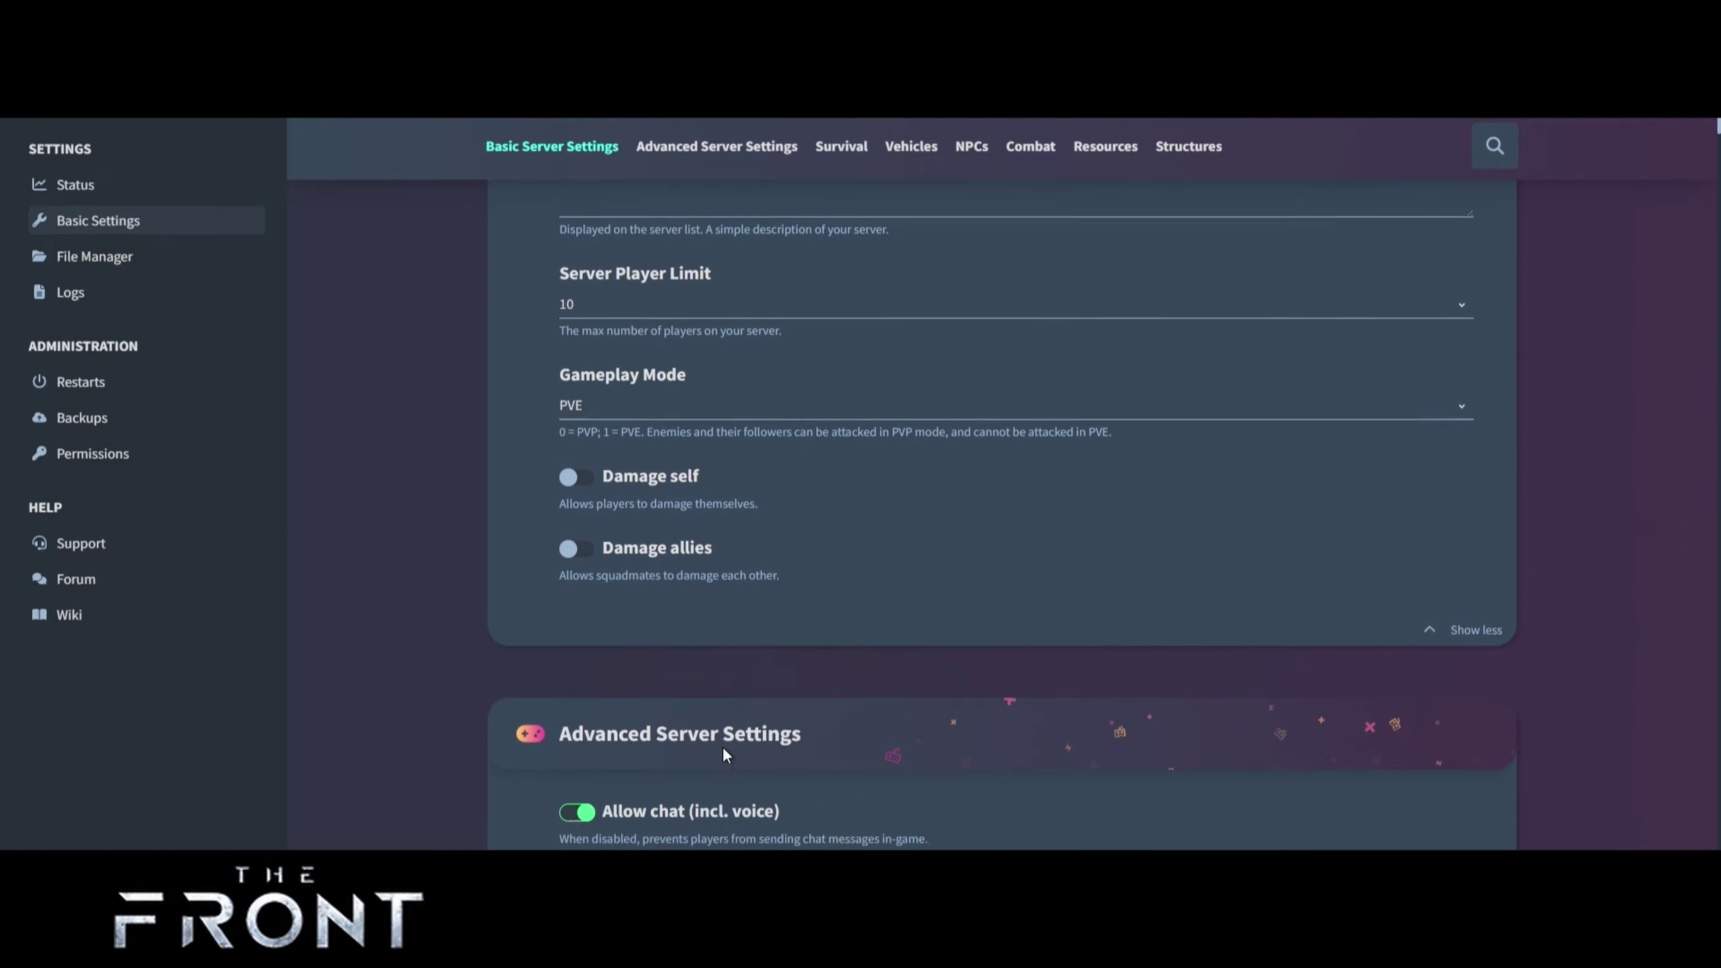
pyautogui.scroll(6, 723, 748)
pyautogui.scroll(-10, 722, 752)
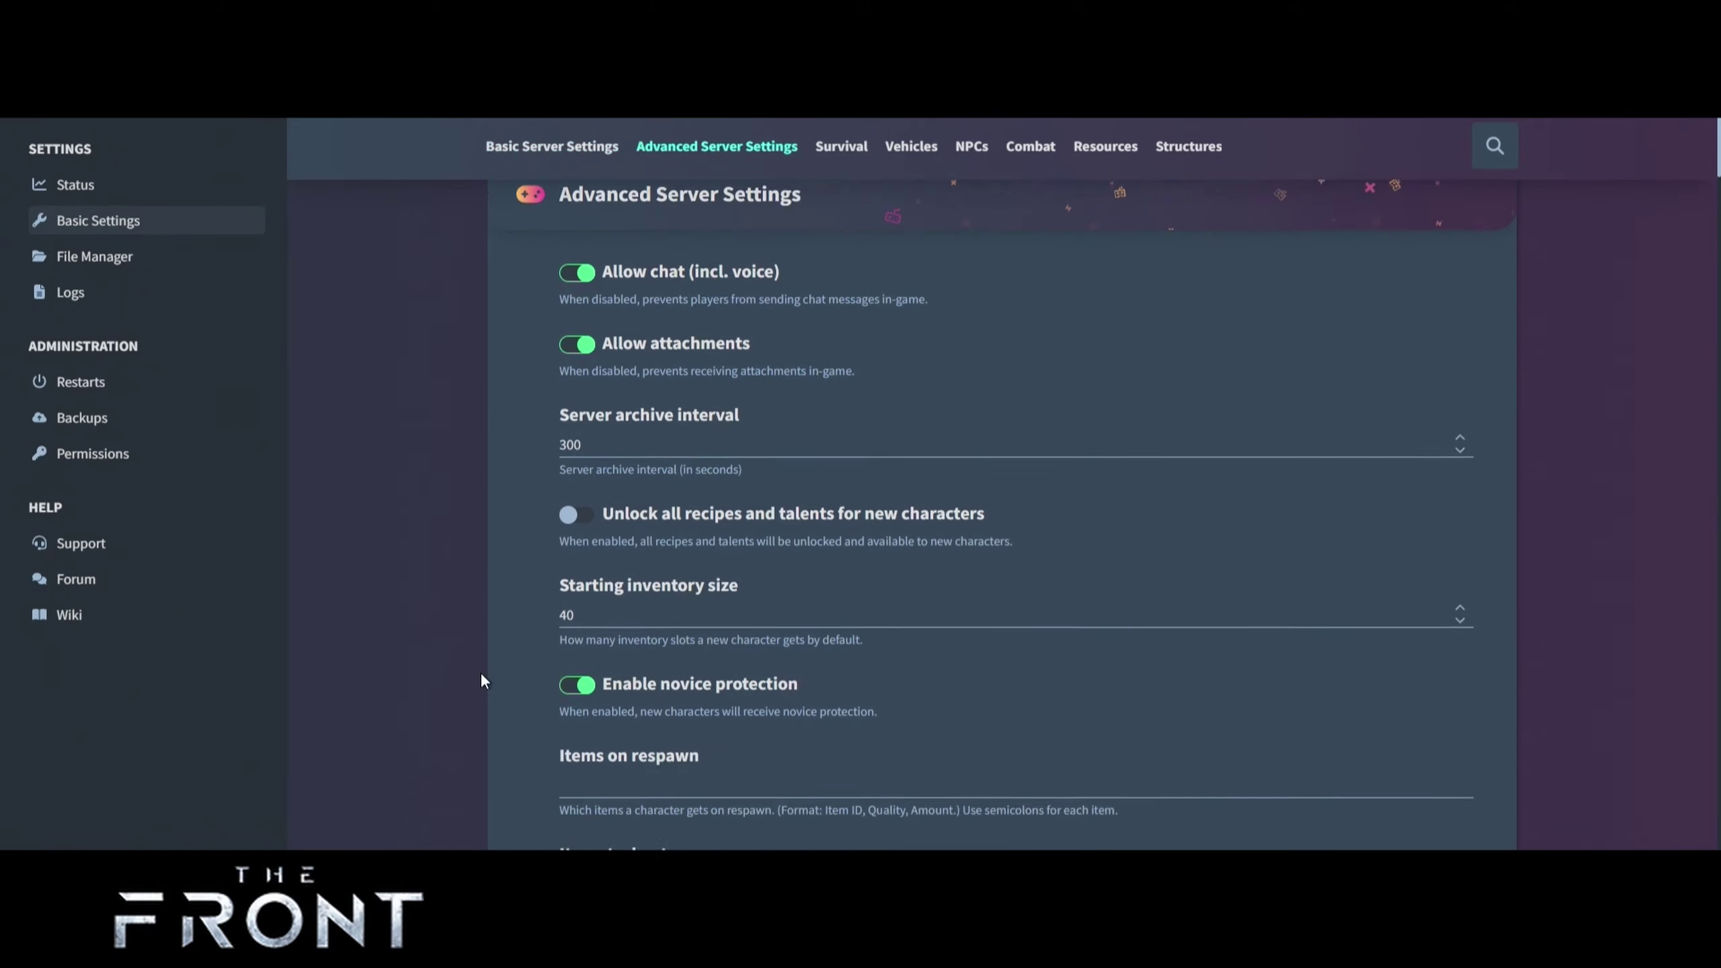
pyautogui.scroll(1, 480, 681)
pyautogui.scroll(1, 480, 680)
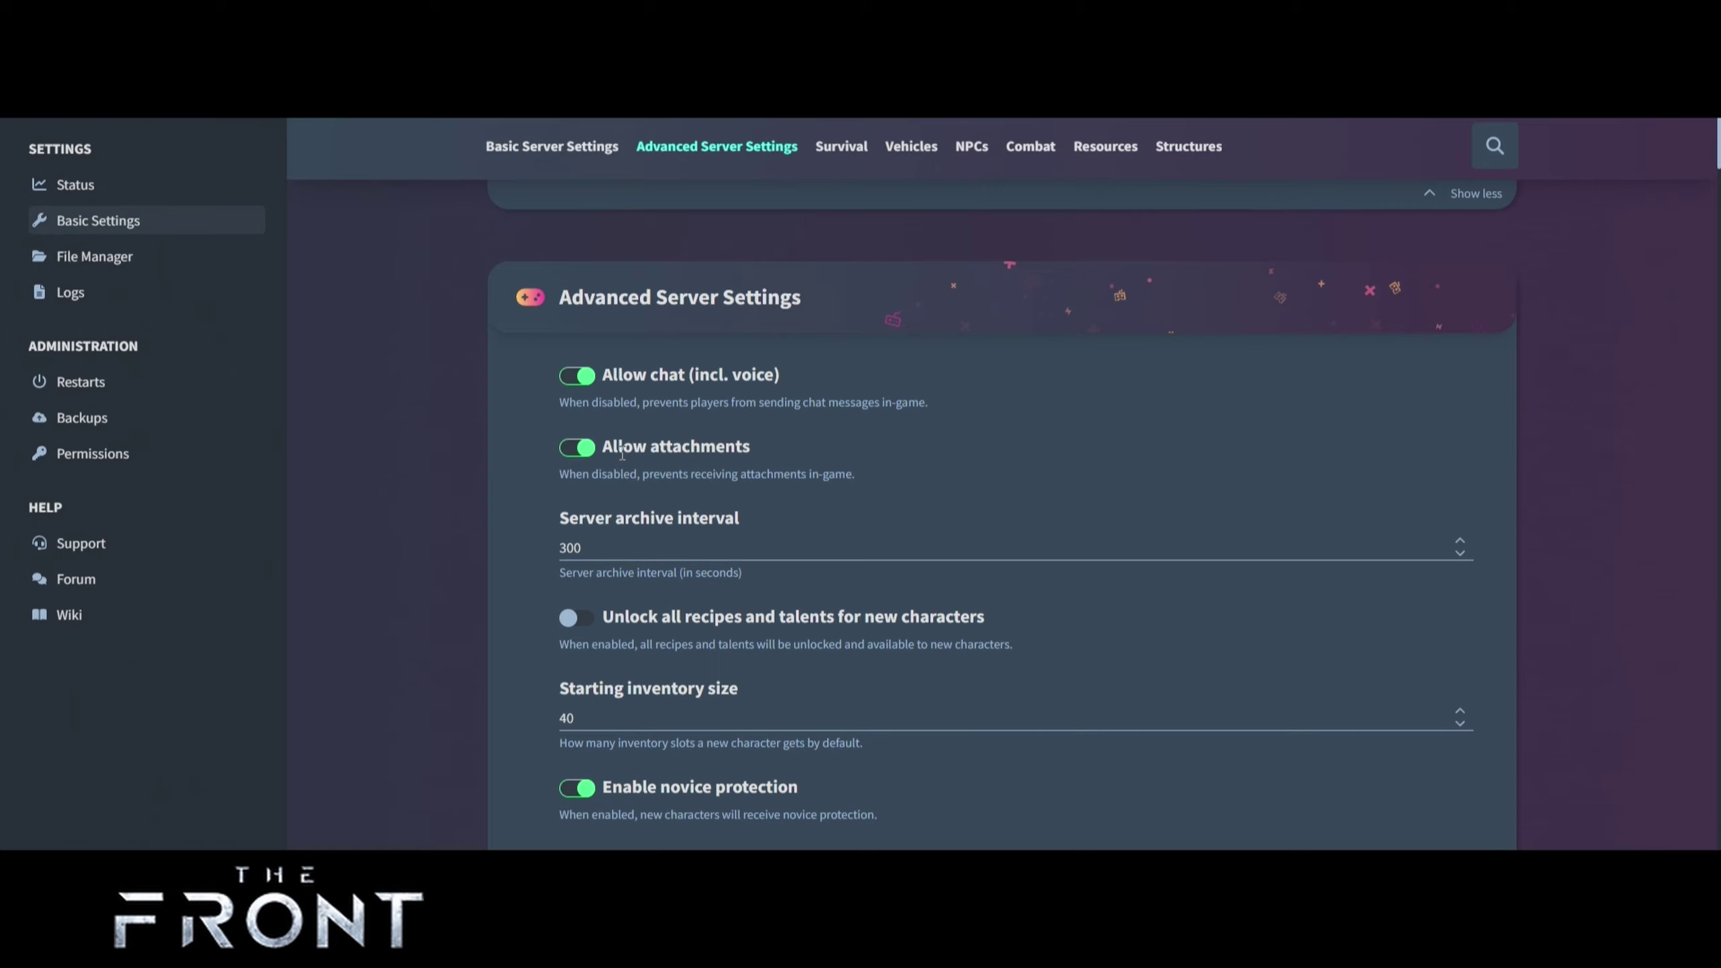
pyautogui.click(587, 457)
pyautogui.click(566, 384)
# Switch the chat permission, including voice, back on and off again.
pyautogui.scroll(-3, 492, 528)
pyautogui.scroll(3, 497, 536)
pyautogui.scroll(-3, 500, 538)
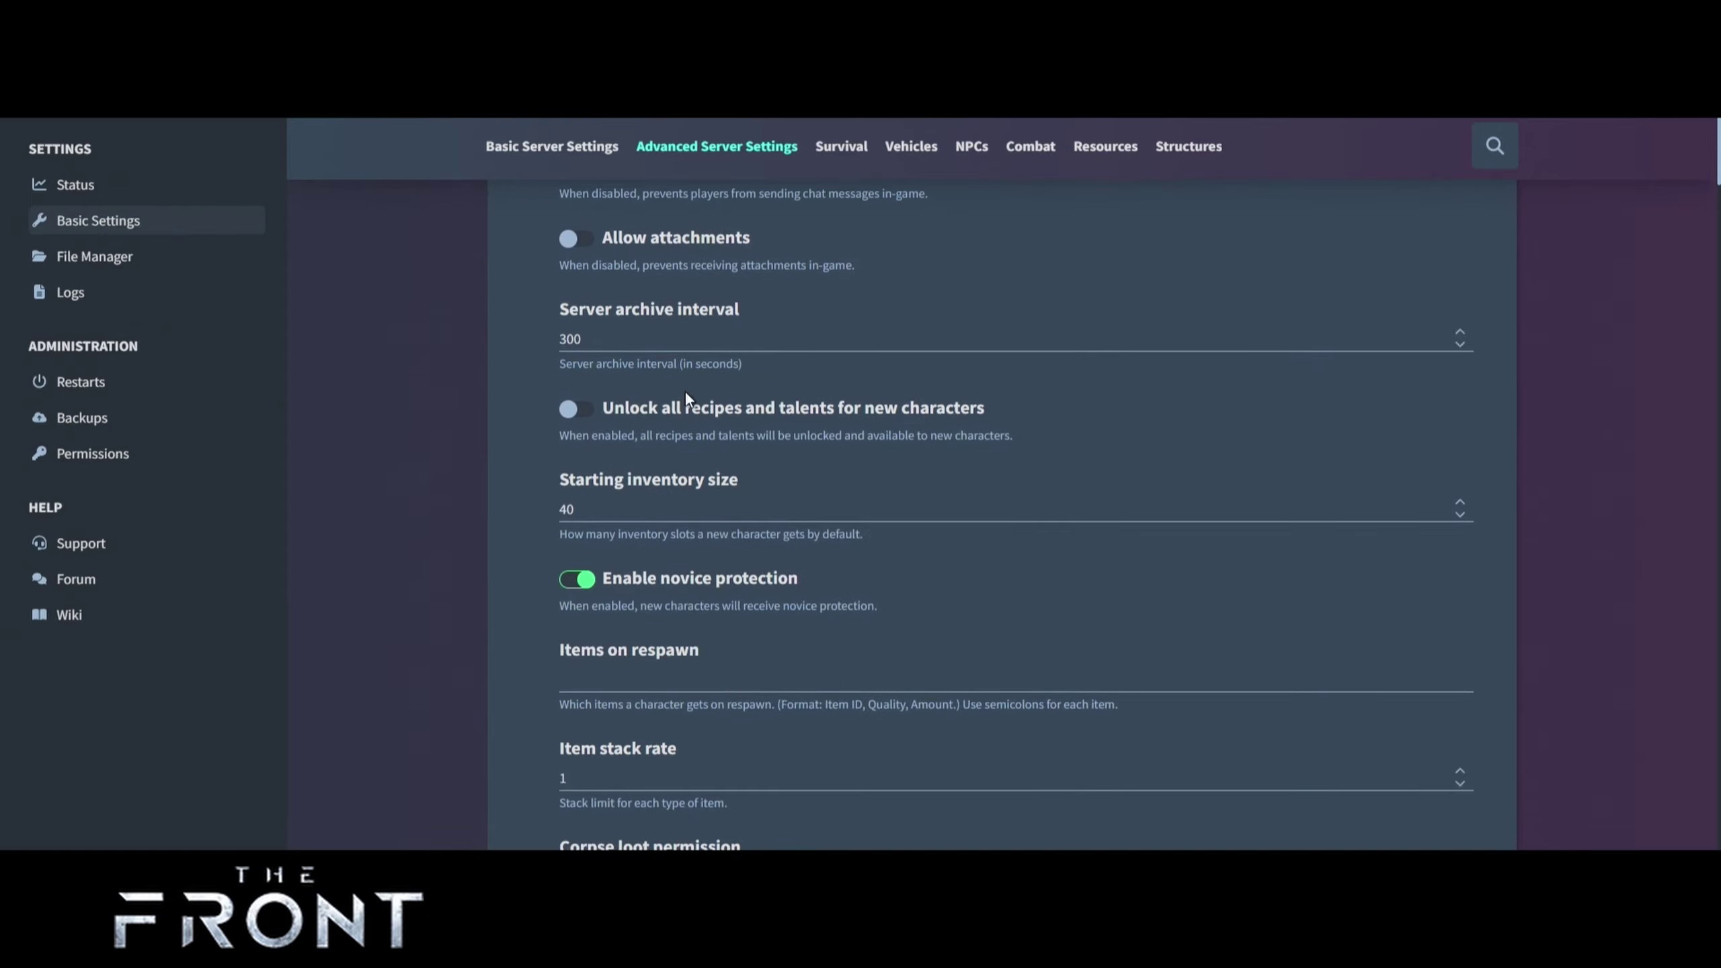
pyautogui.scroll(3, 552, 375)
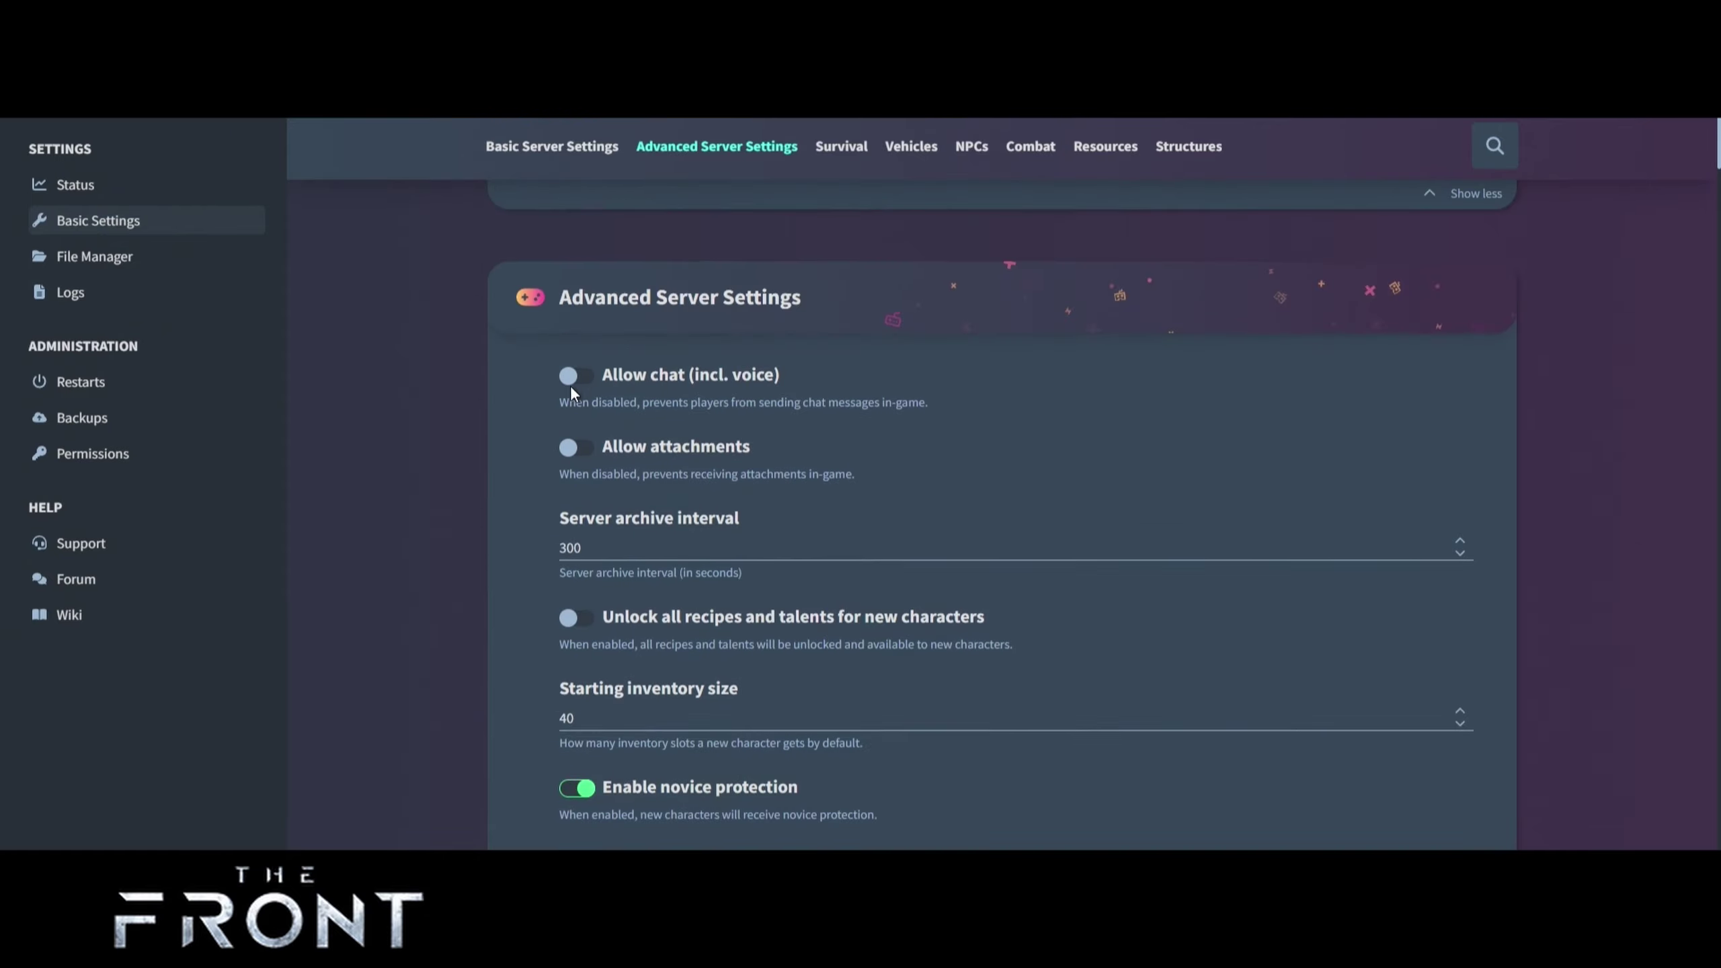
pyautogui.click(583, 380)
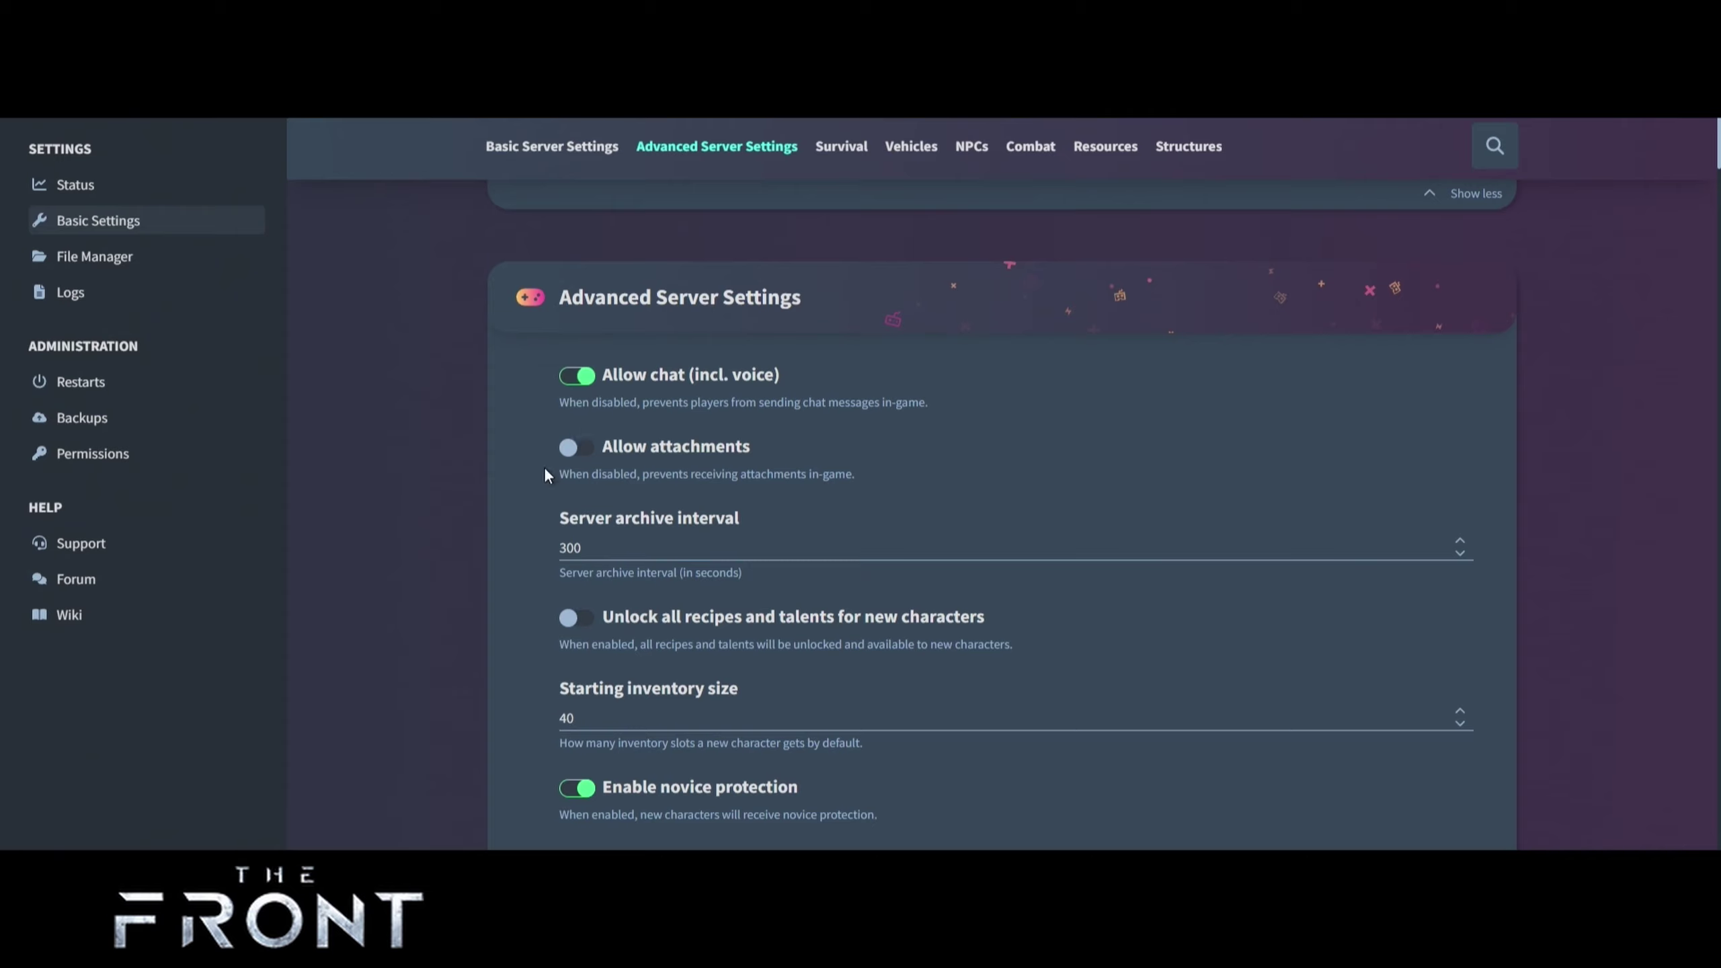
pyautogui.click(575, 380)
# Leave the respawn items empty and set the item stack rate to 5.
pyautogui.scroll(-3, 575, 478)
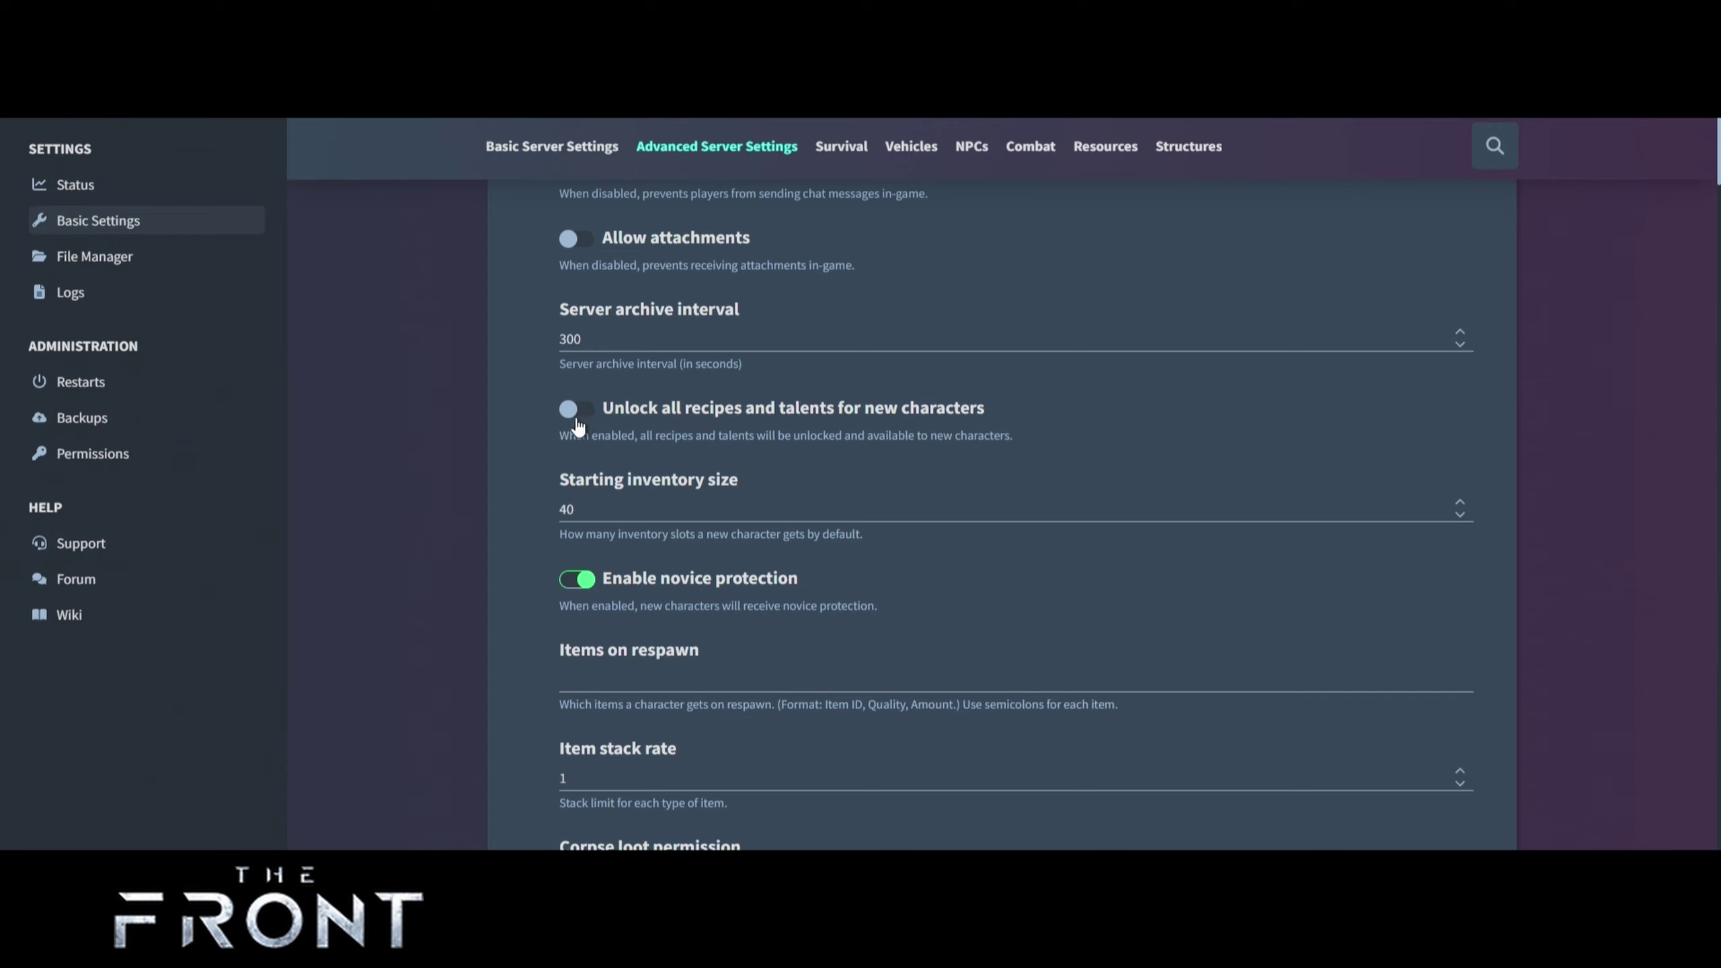
pyautogui.scroll(-3, 546, 499)
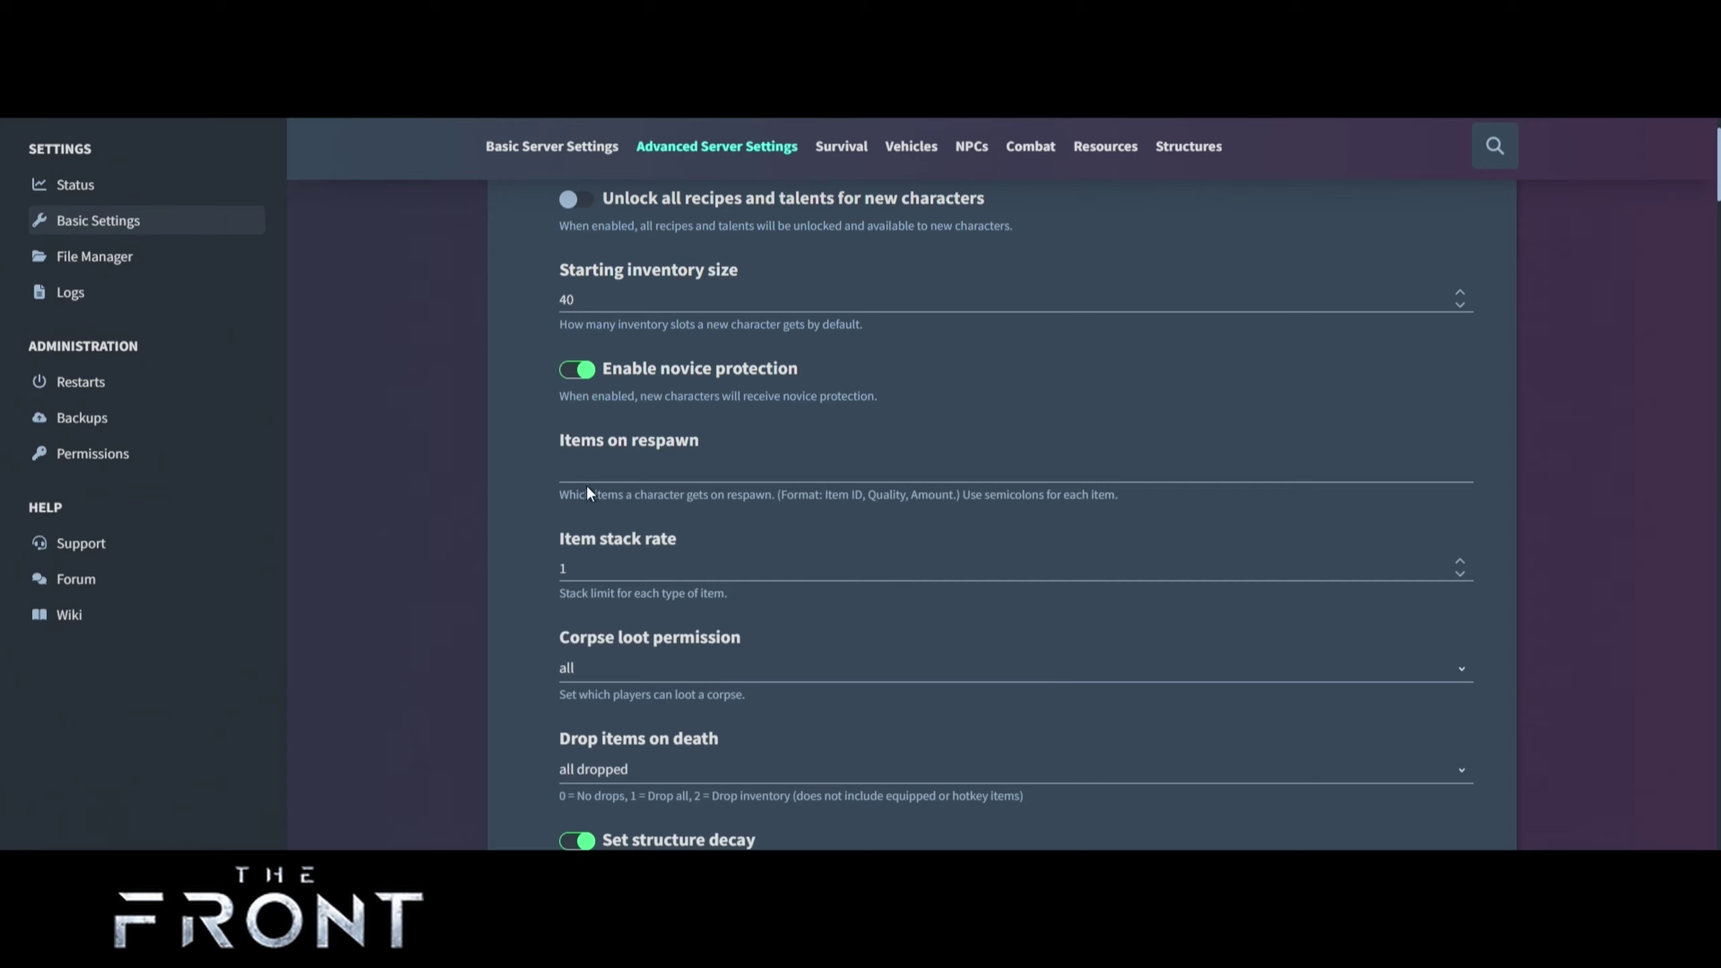
pyautogui.click(597, 468)
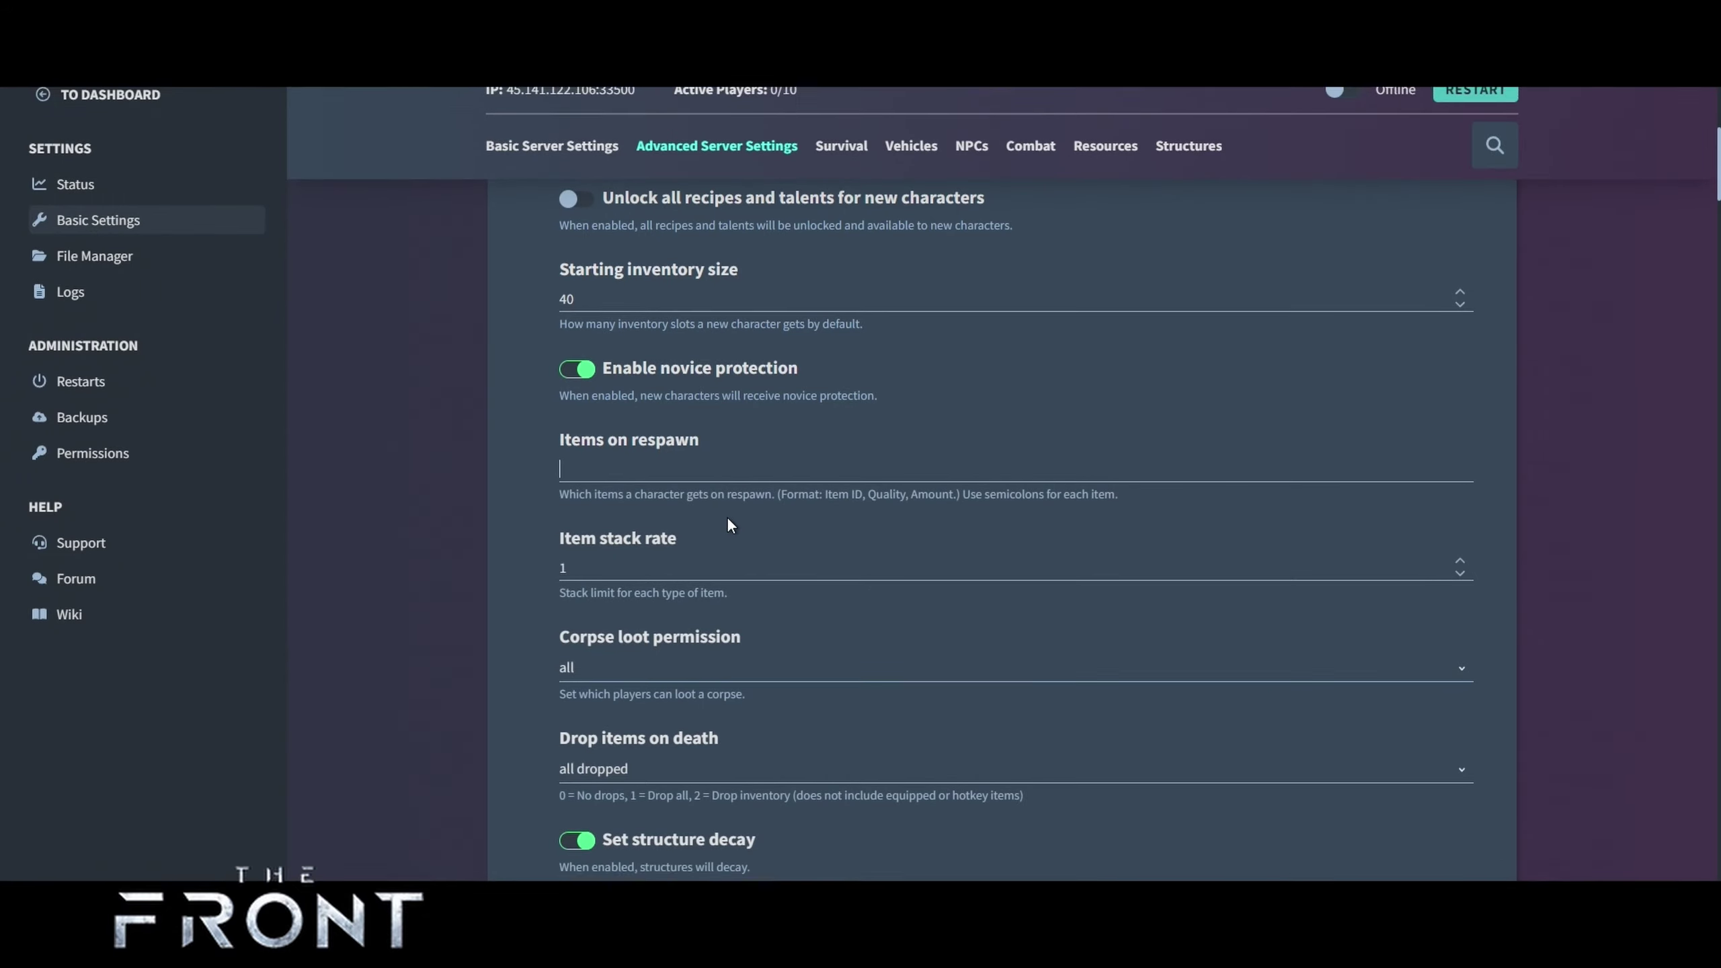
pyautogui.scroll(-3, 726, 517)
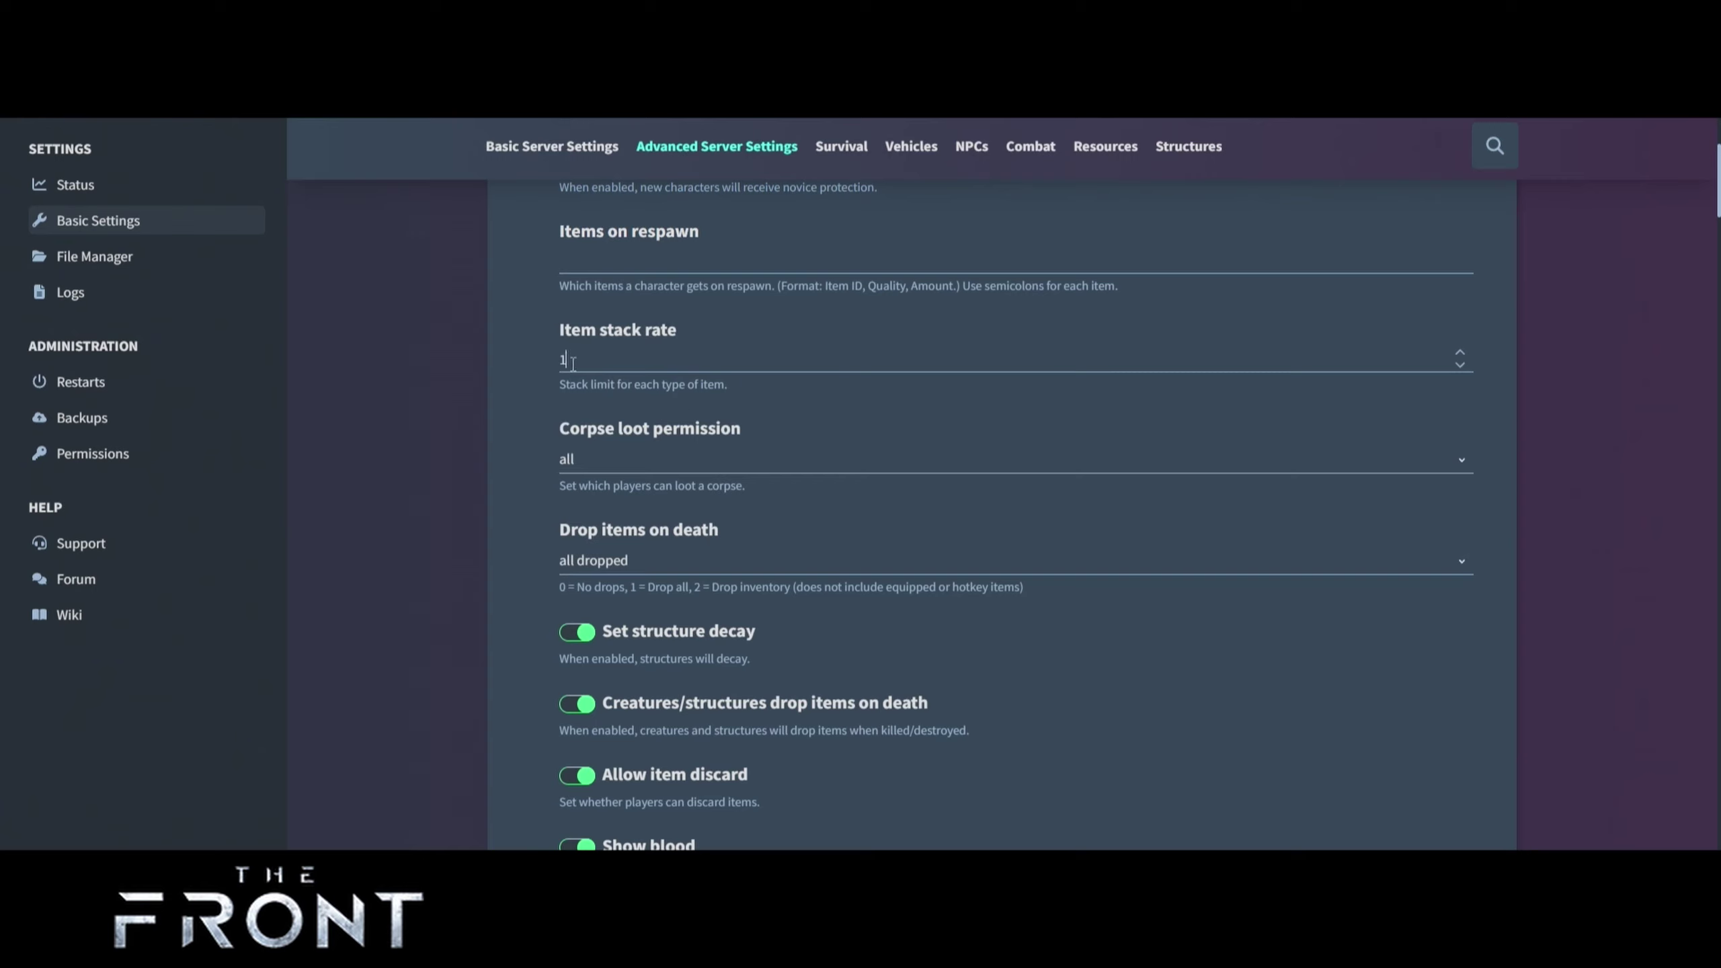
pyautogui.press('BackSpace')
pyautogui.write('5')
# Set items dropped on death to "only drops items in inventory".
pyautogui.scroll(-3, 560, 477)
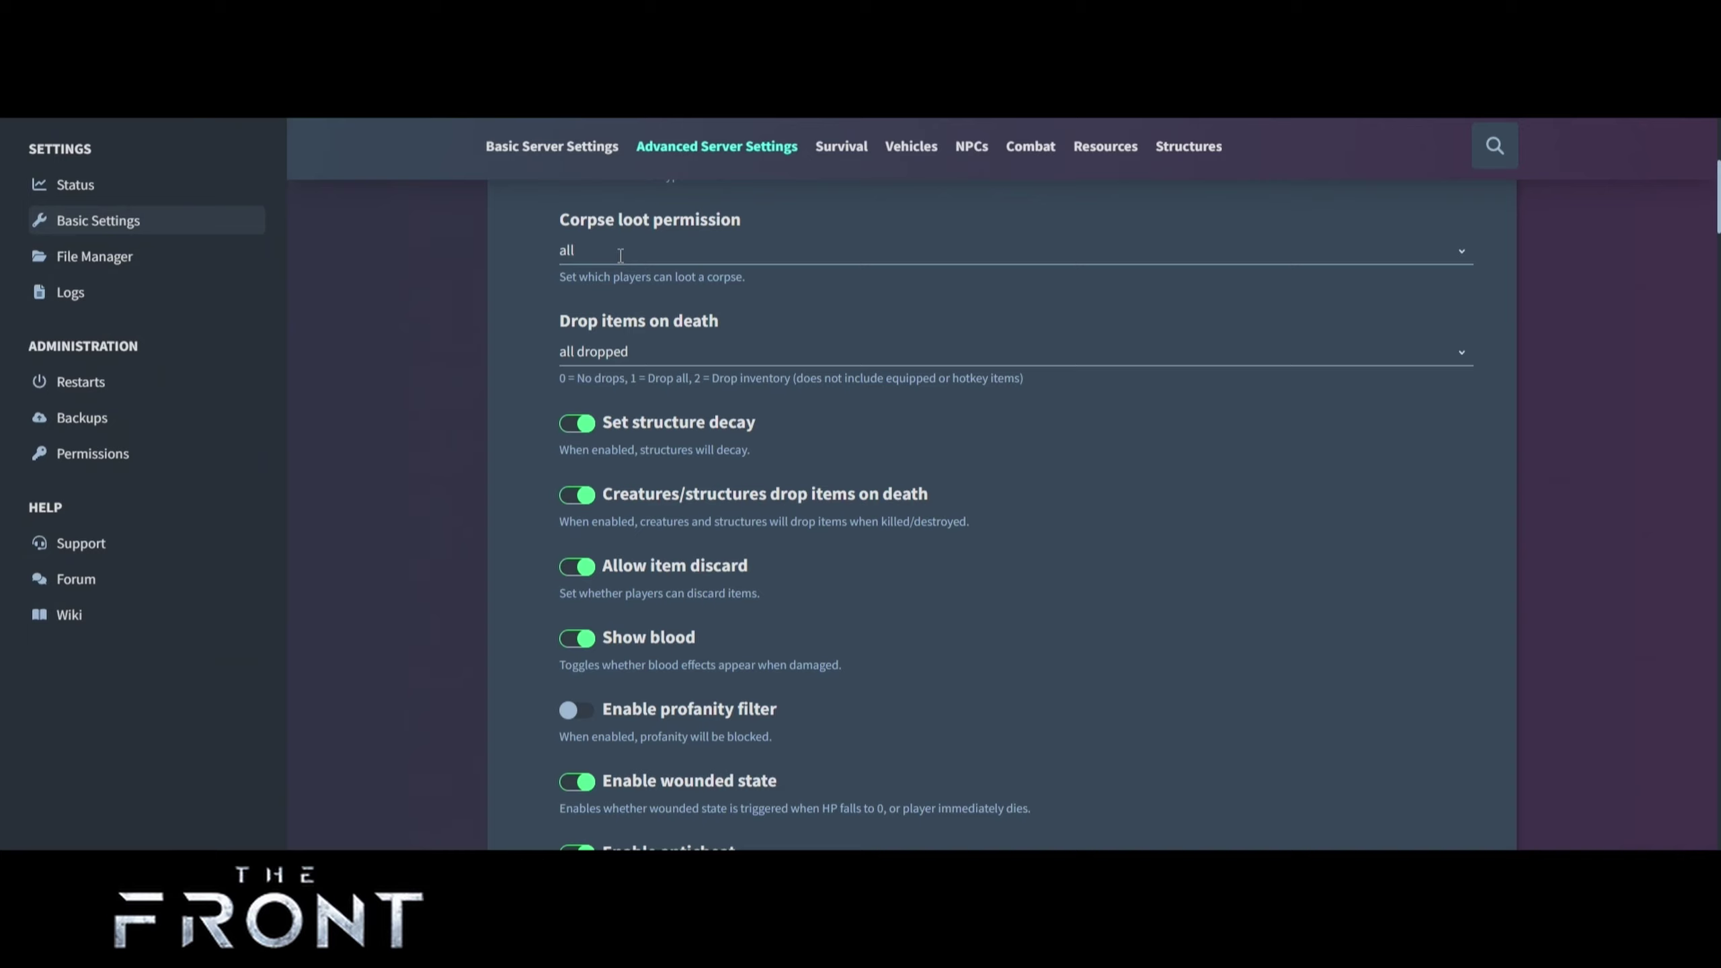
pyautogui.click(600, 359)
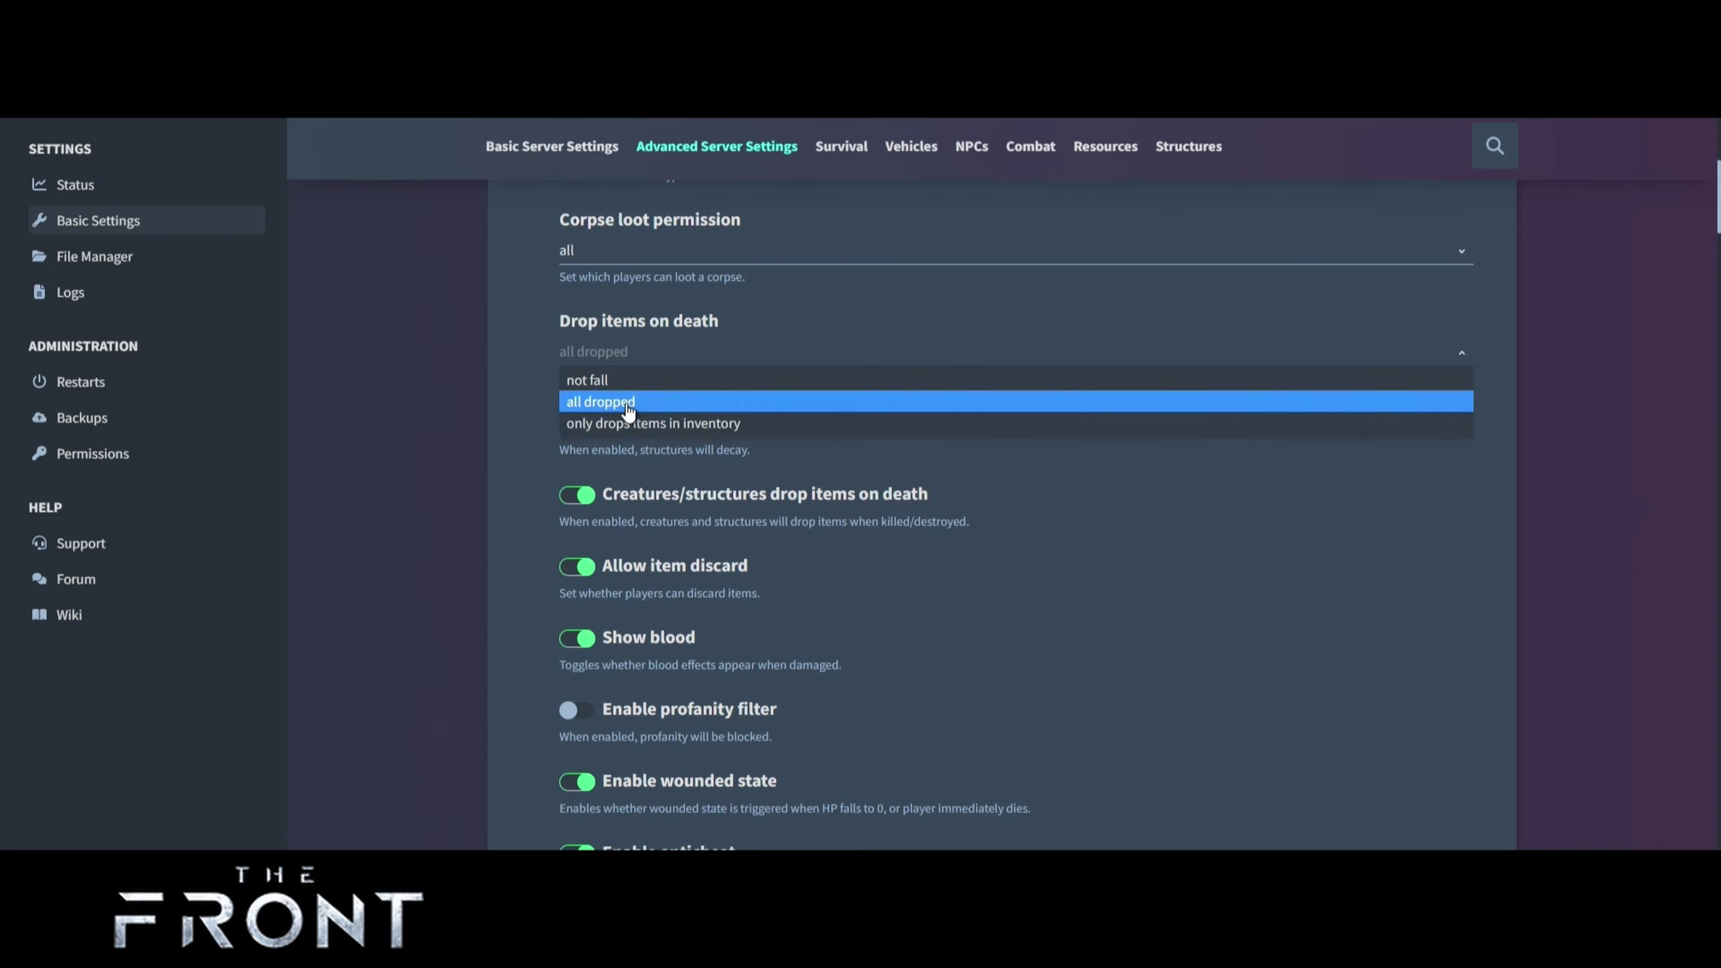
pyautogui.click(641, 423)
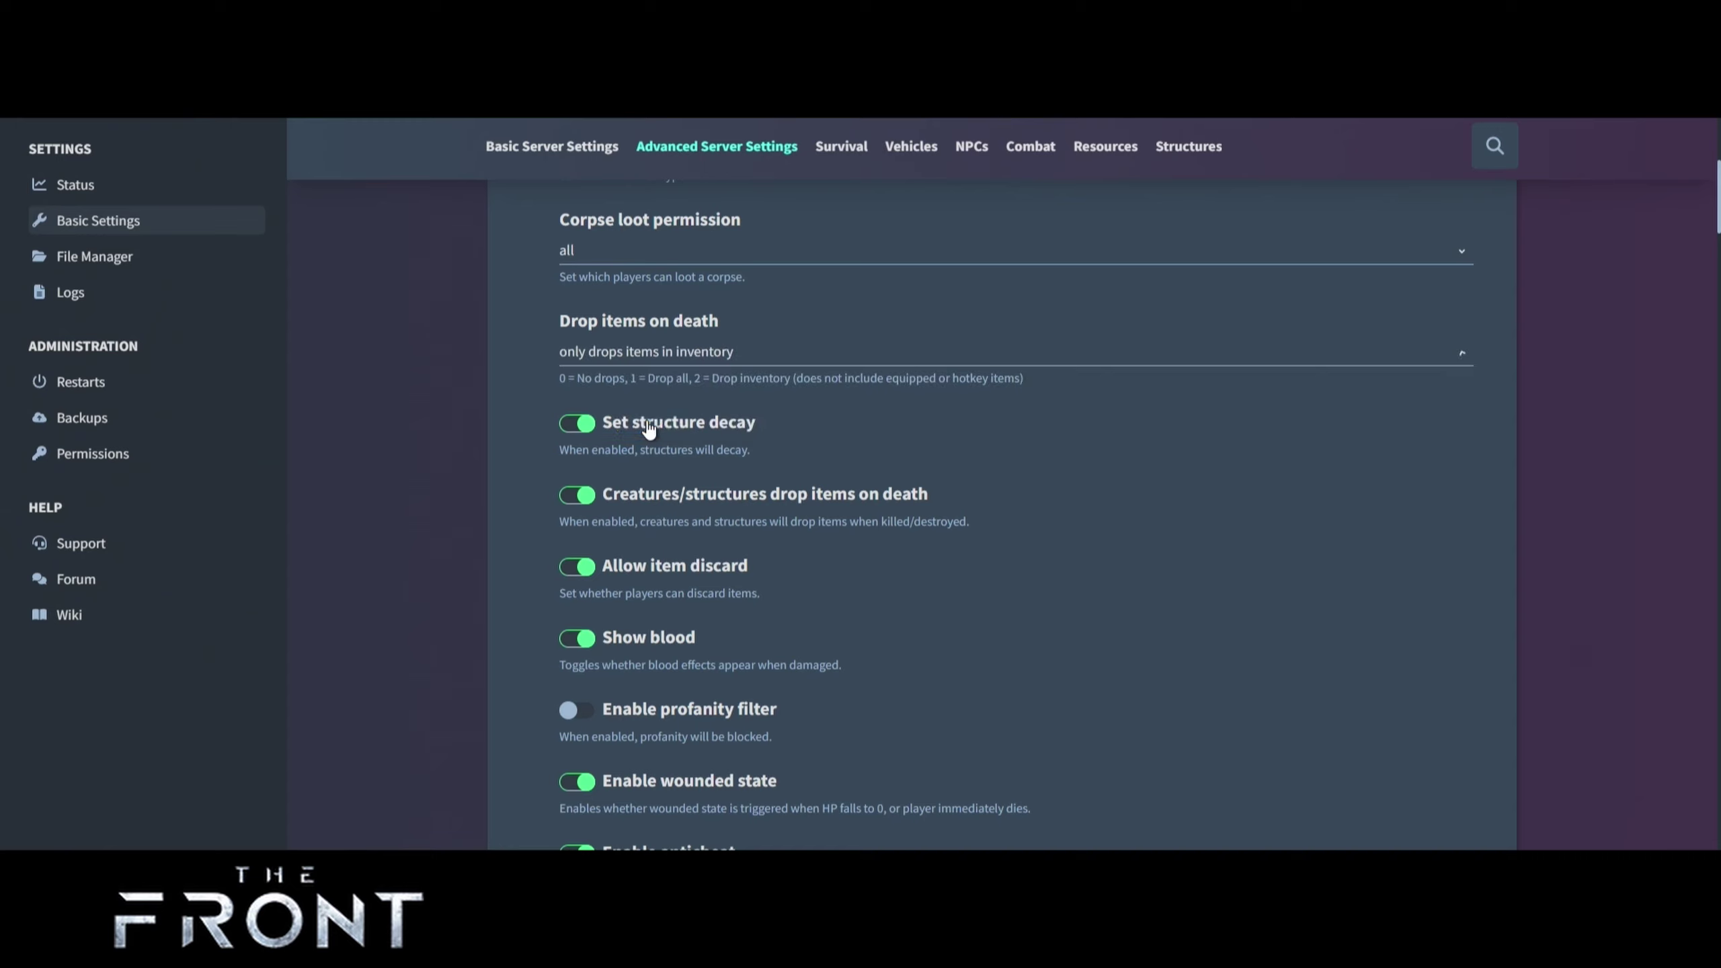
# Switch the profanity filter on and off again.
pyautogui.scroll(-5, 522, 436)
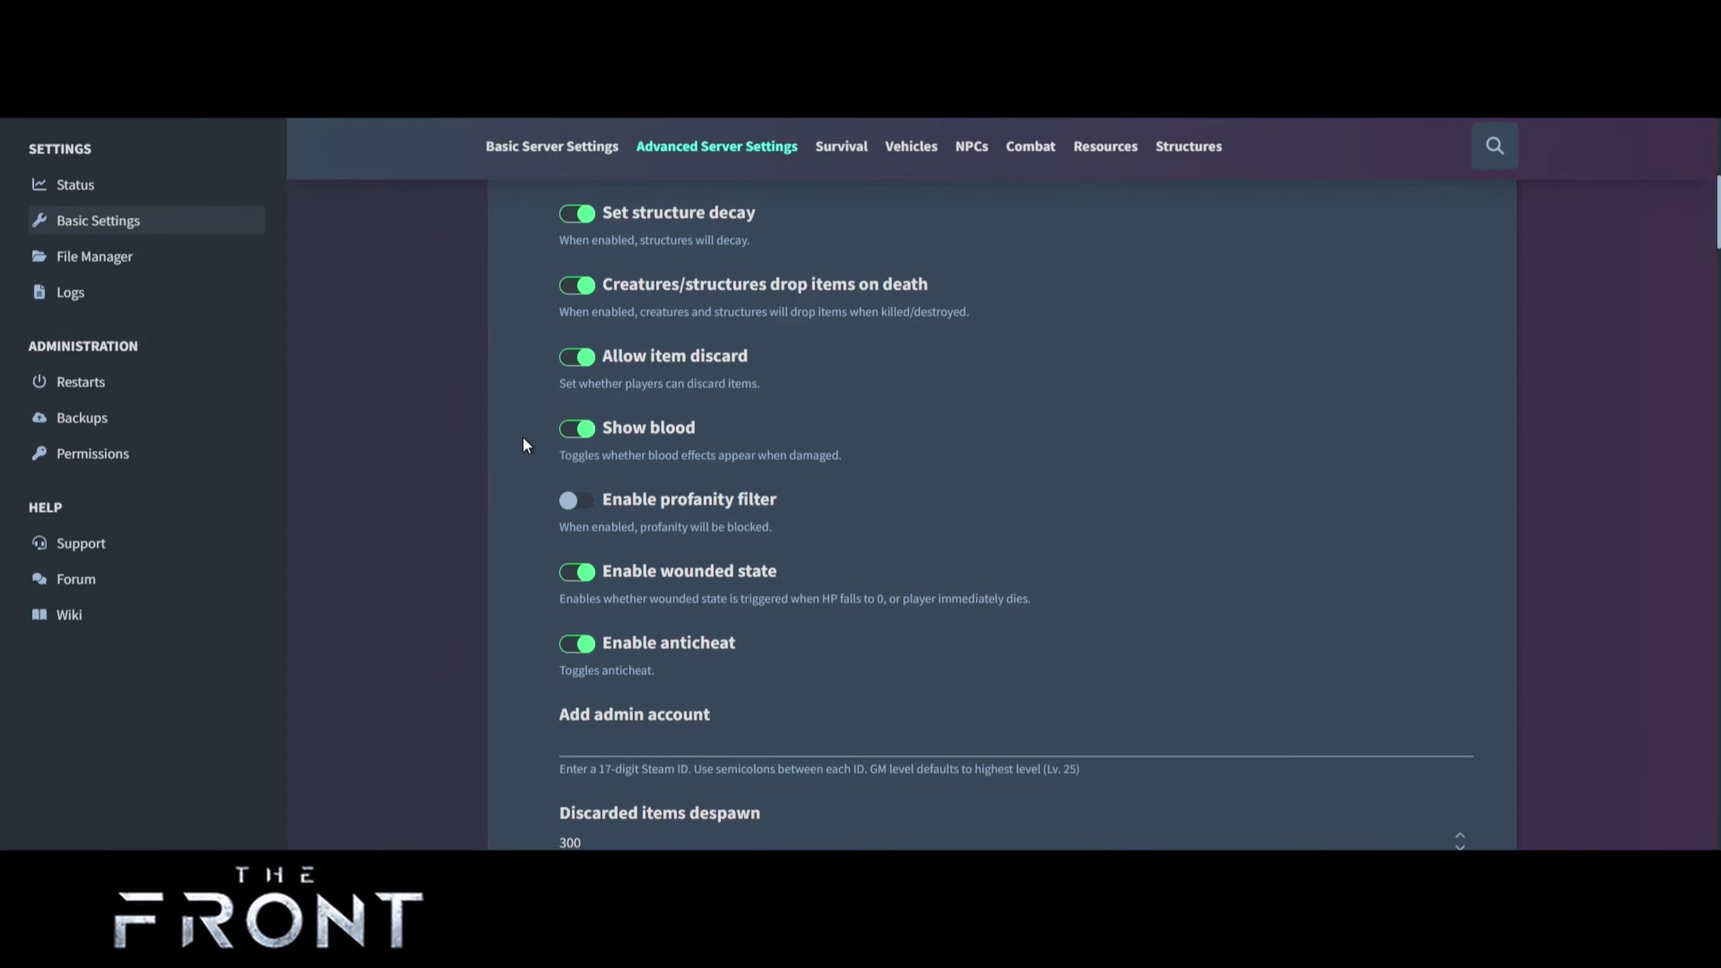
pyautogui.scroll(5, 522, 436)
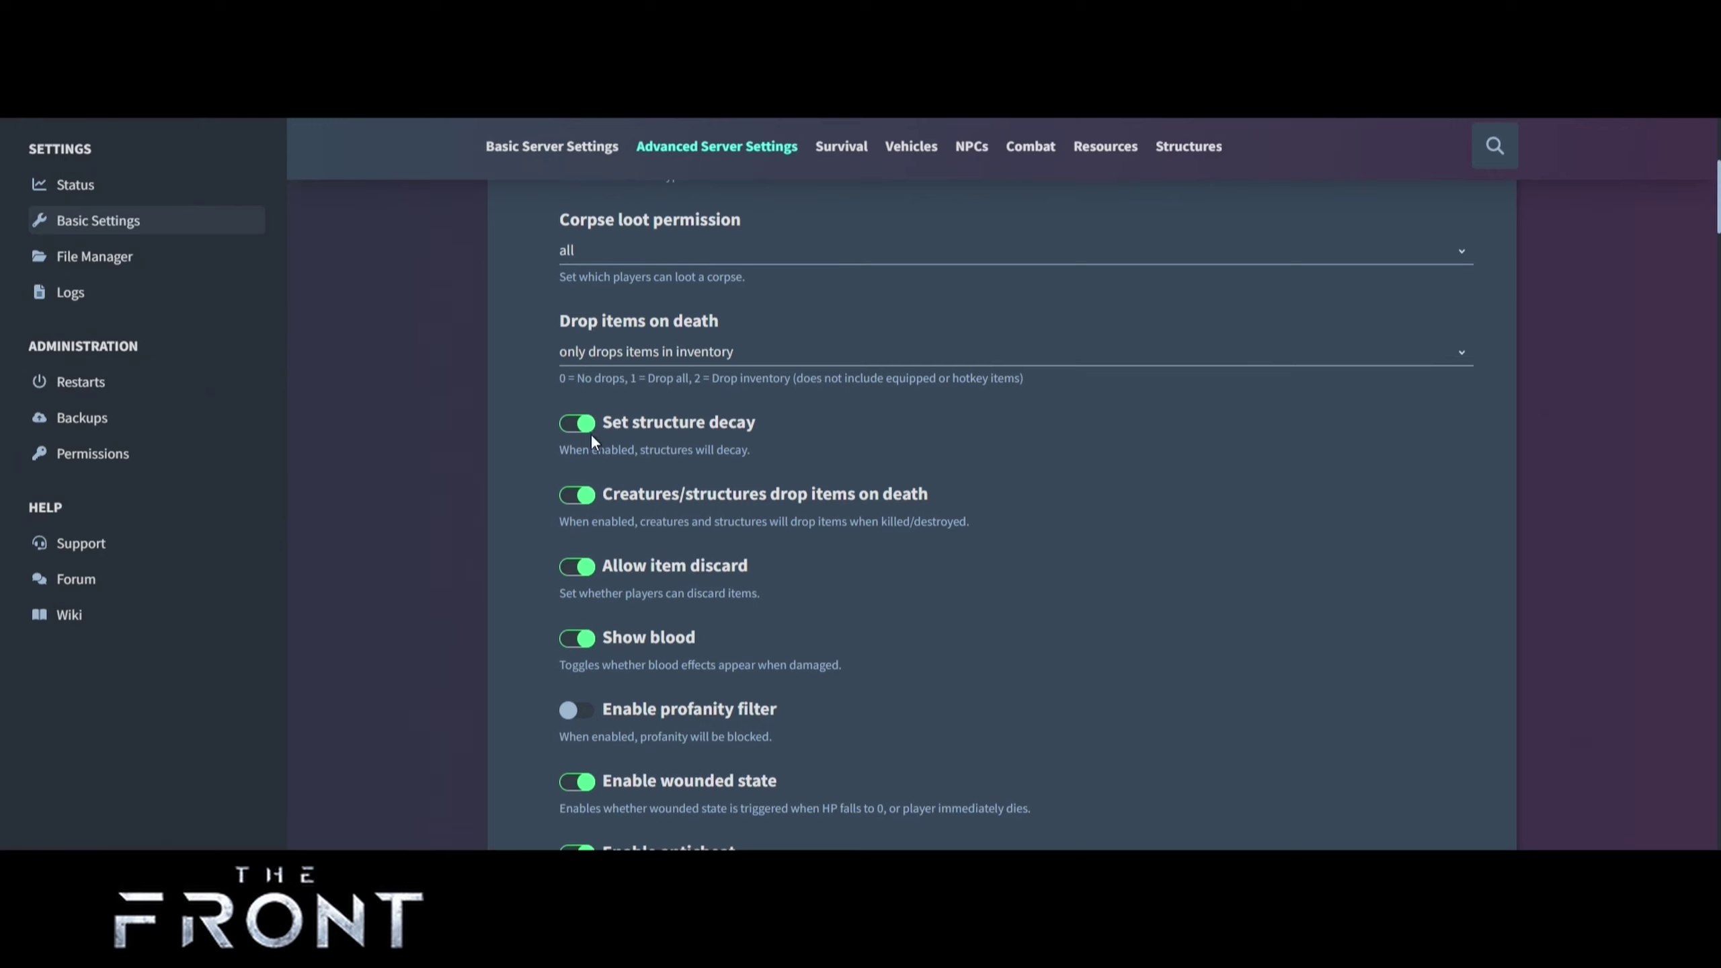
pyautogui.scroll(-3, 565, 508)
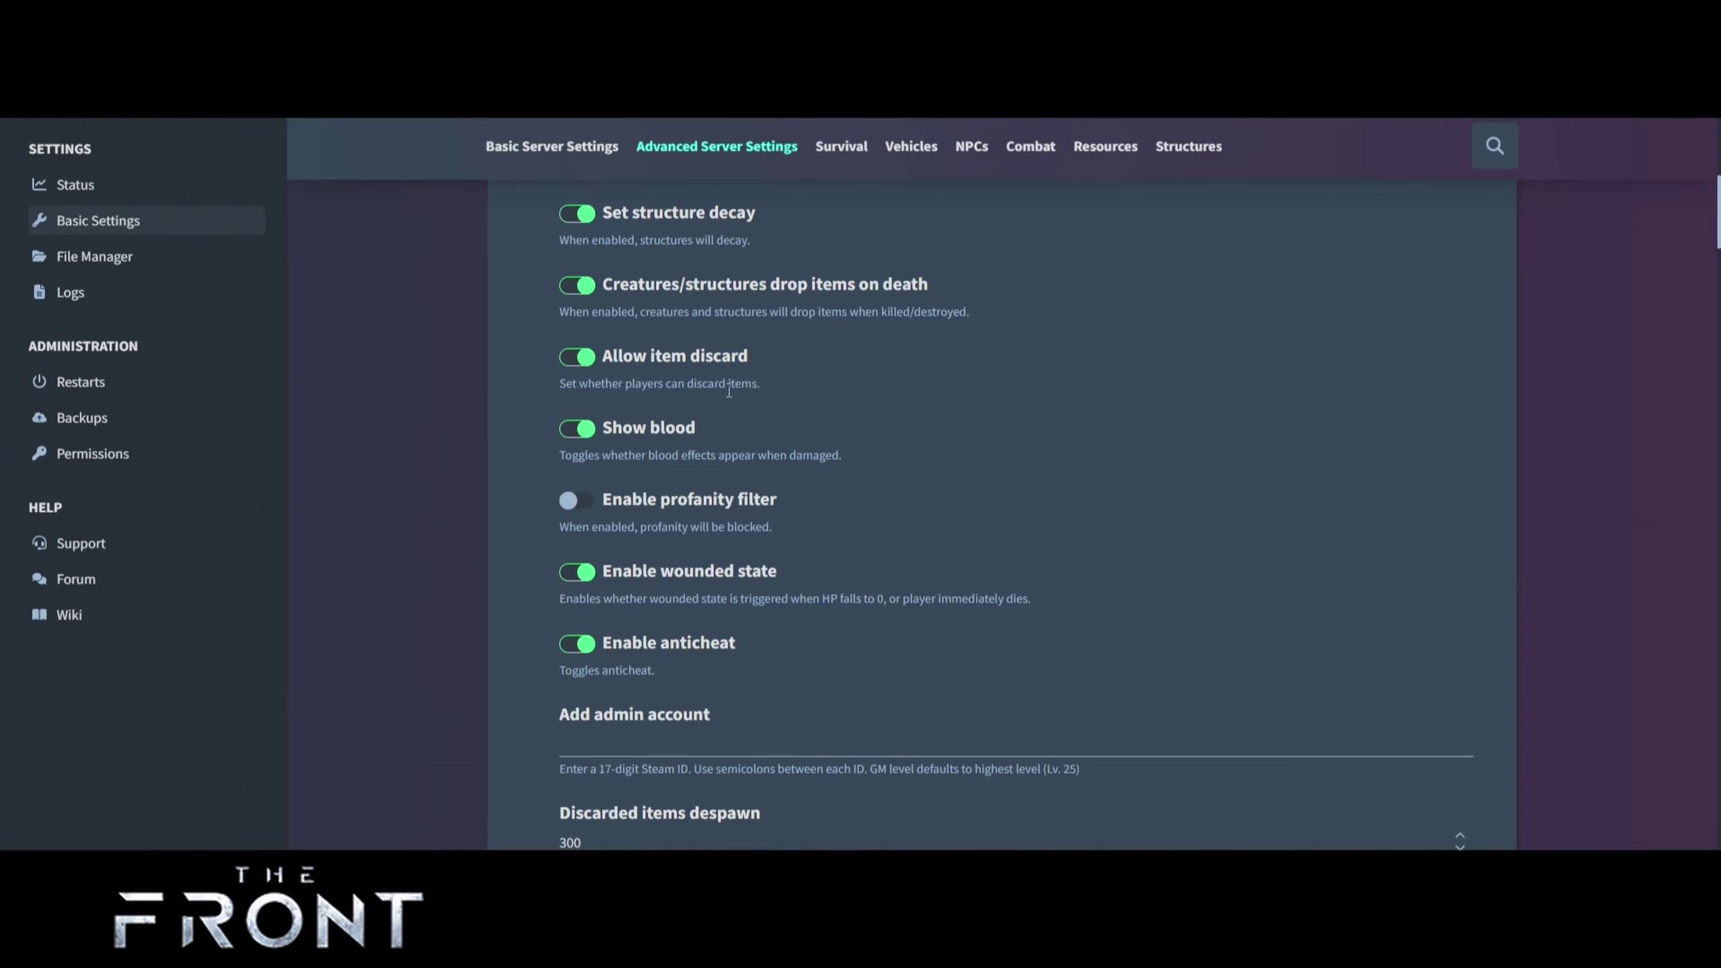
pyautogui.scroll(-3, 738, 387)
pyautogui.scroll(3, 669, 417)
pyautogui.click(579, 515)
pyautogui.click(581, 515)
# Review the anticheat, admin account, item despawn and death penalty options, continuing into the first survival settings.
pyautogui.scroll(-3, 552, 579)
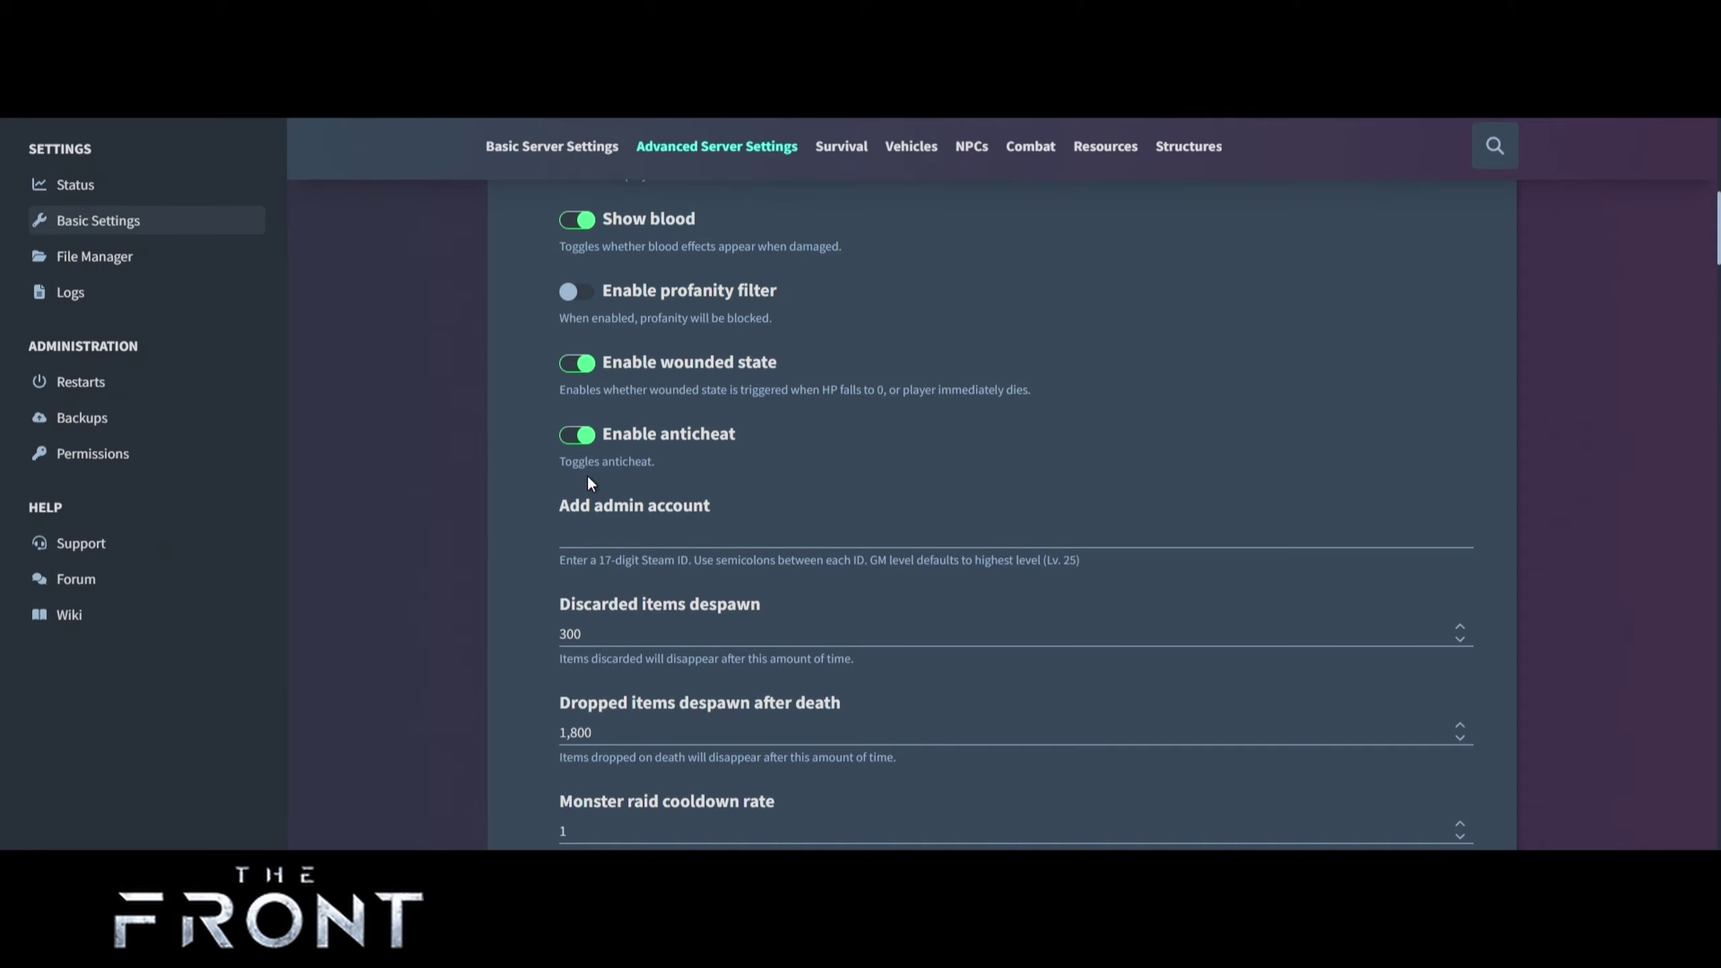
pyautogui.scroll(-3, 663, 507)
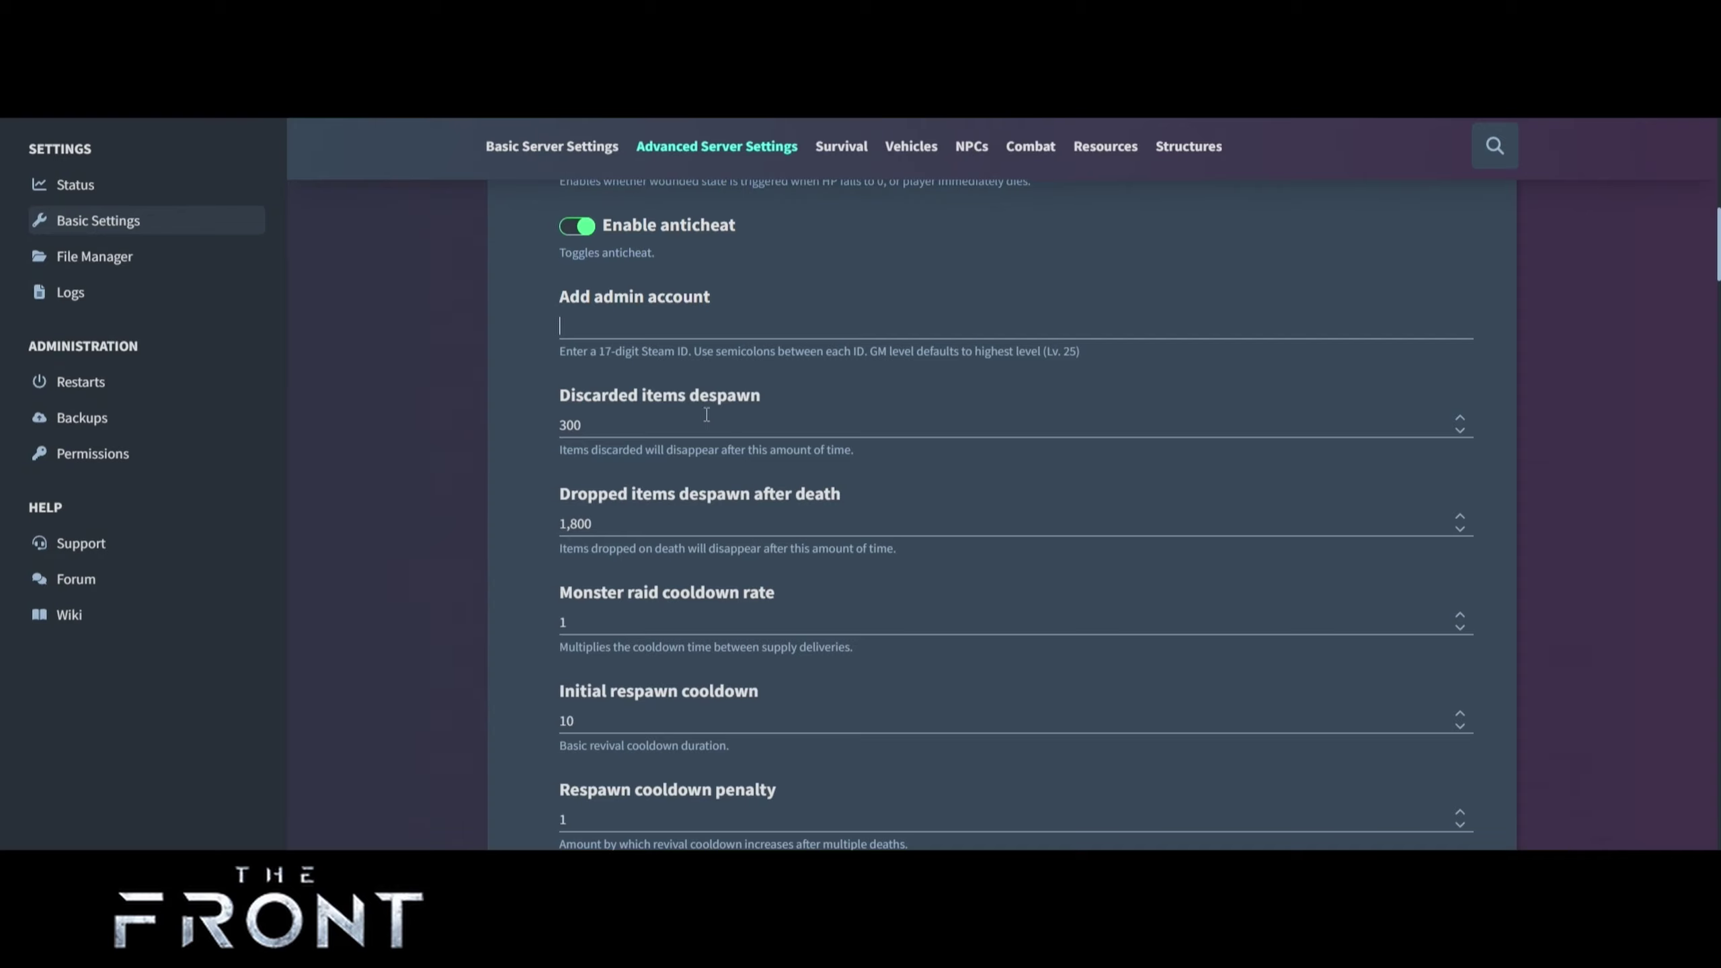
pyautogui.scroll(-3, 518, 546)
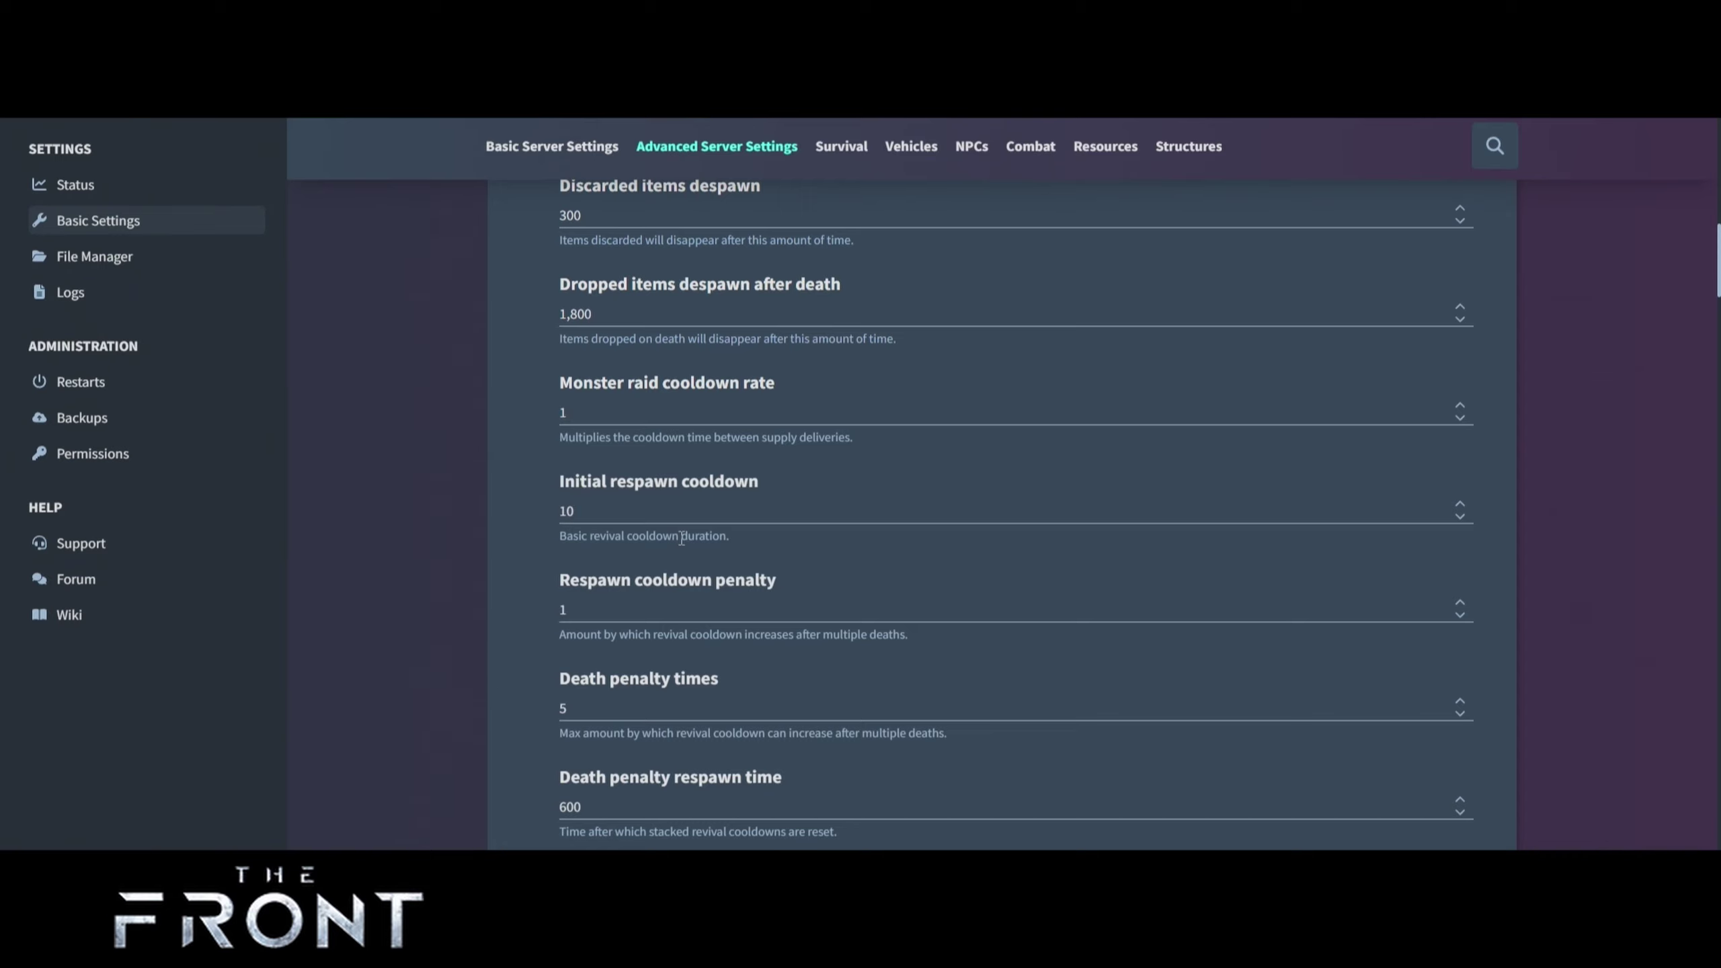
pyautogui.scroll(-3, 594, 609)
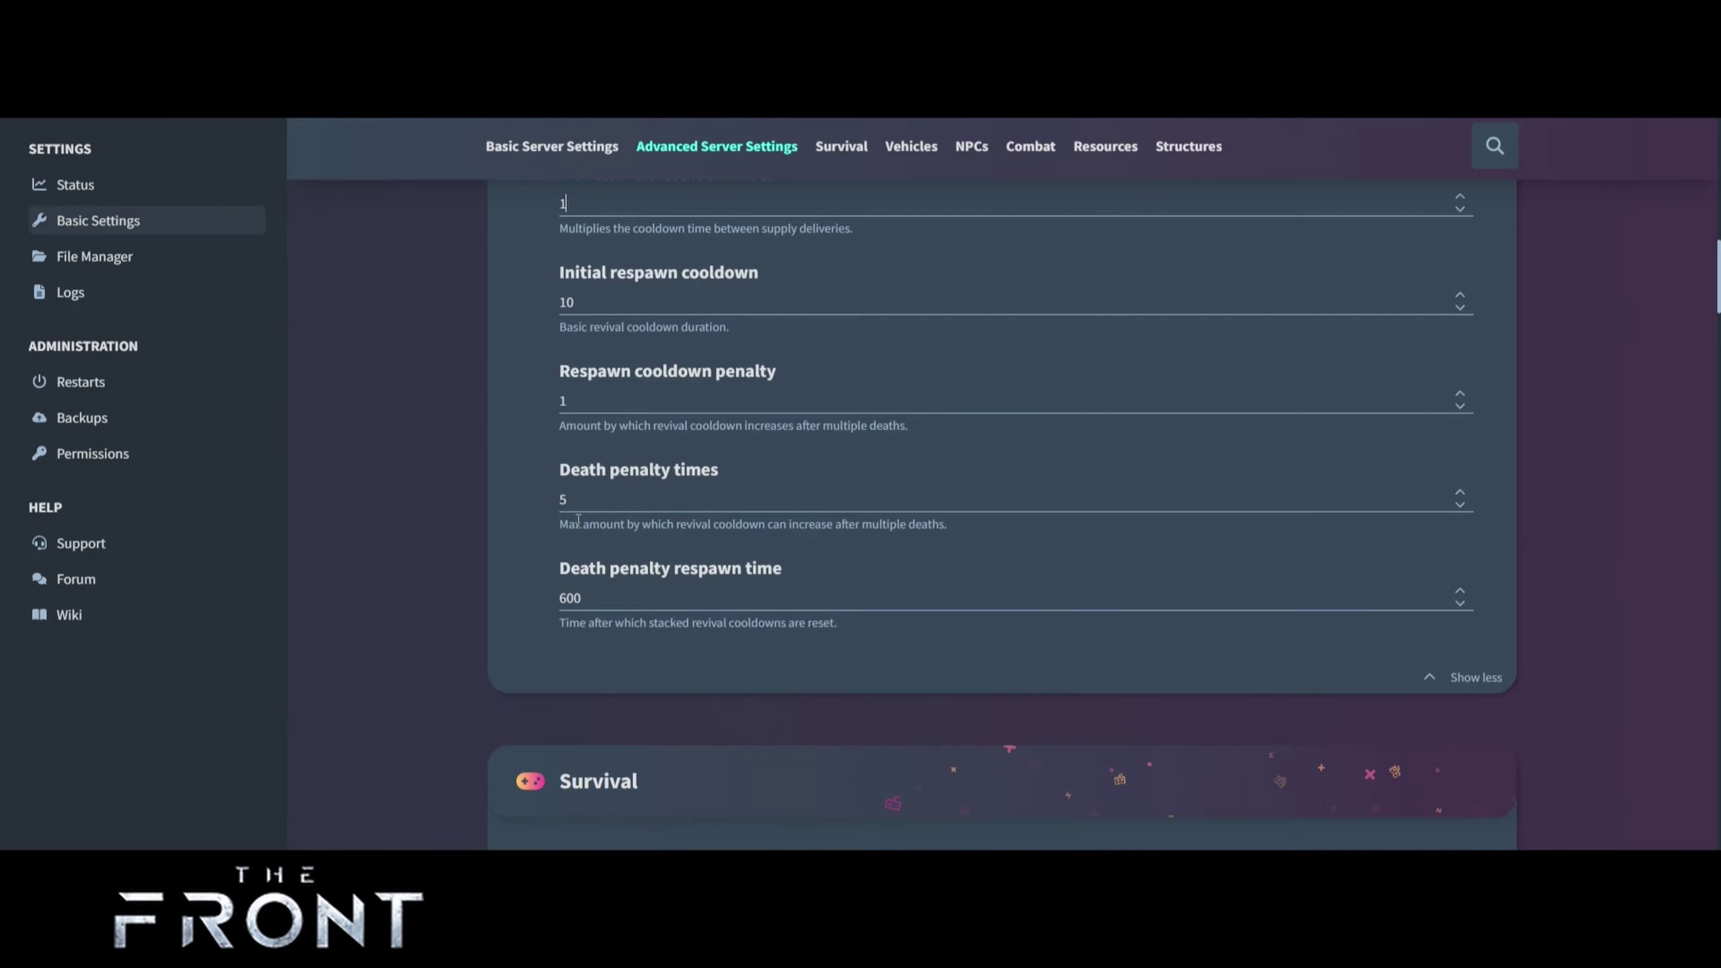
pyautogui.scroll(-3, 619, 565)
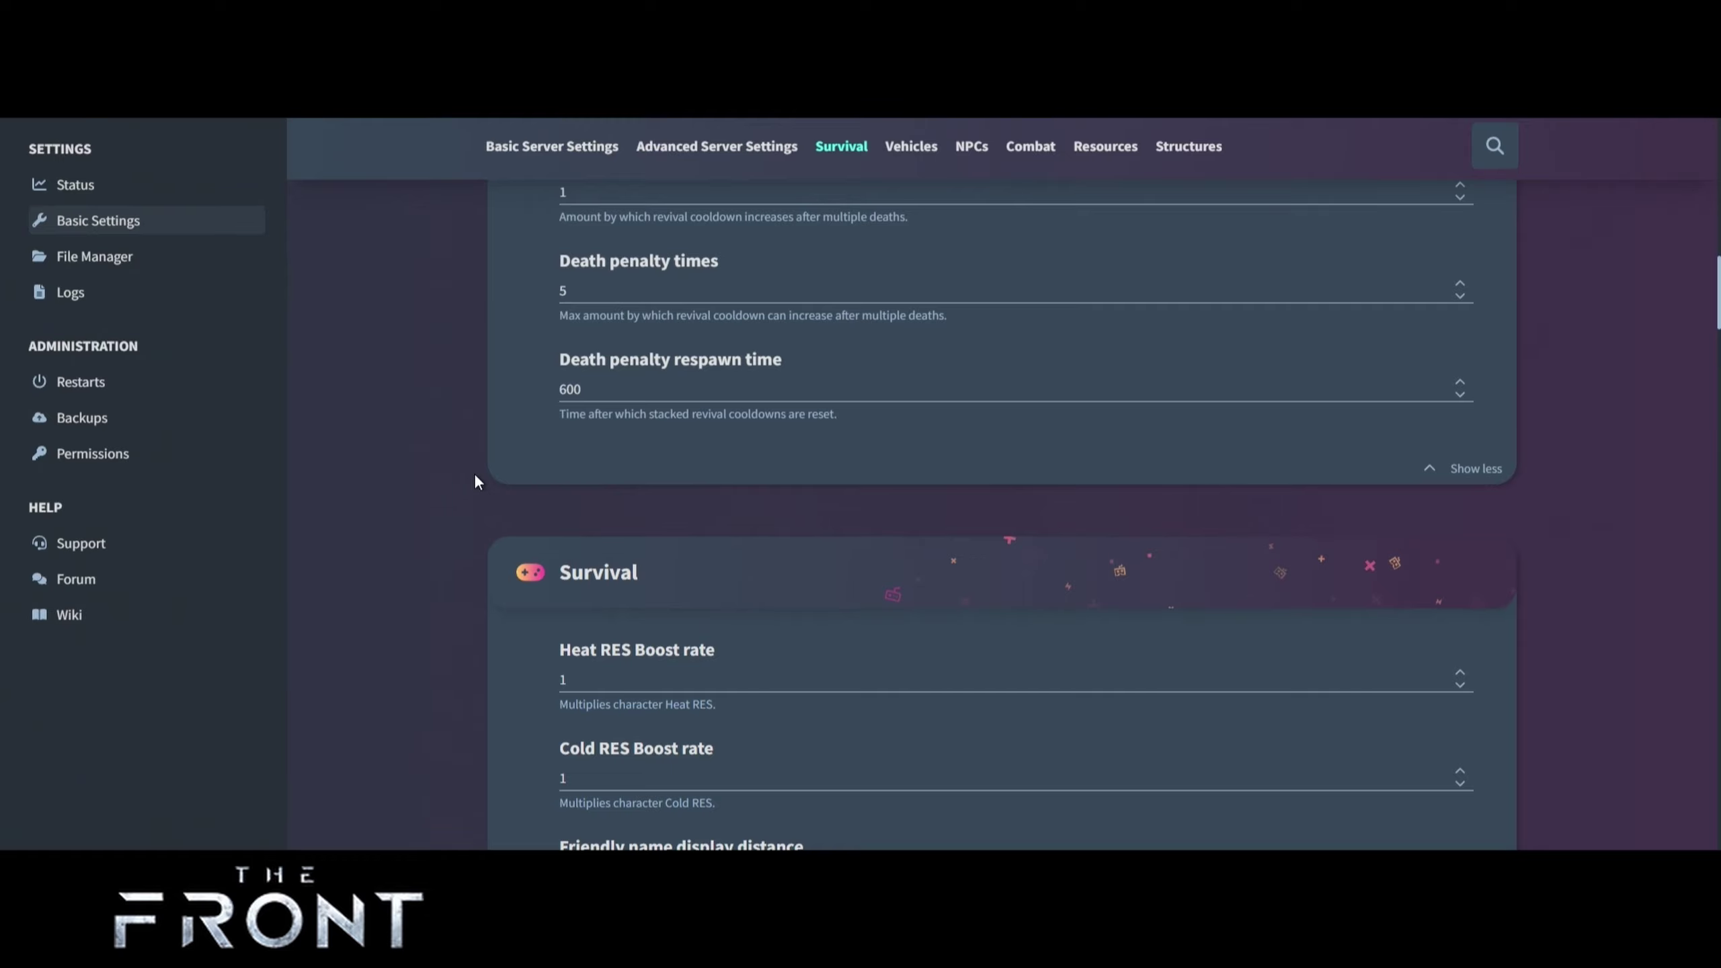
pyautogui.scroll(-3, 475, 475)
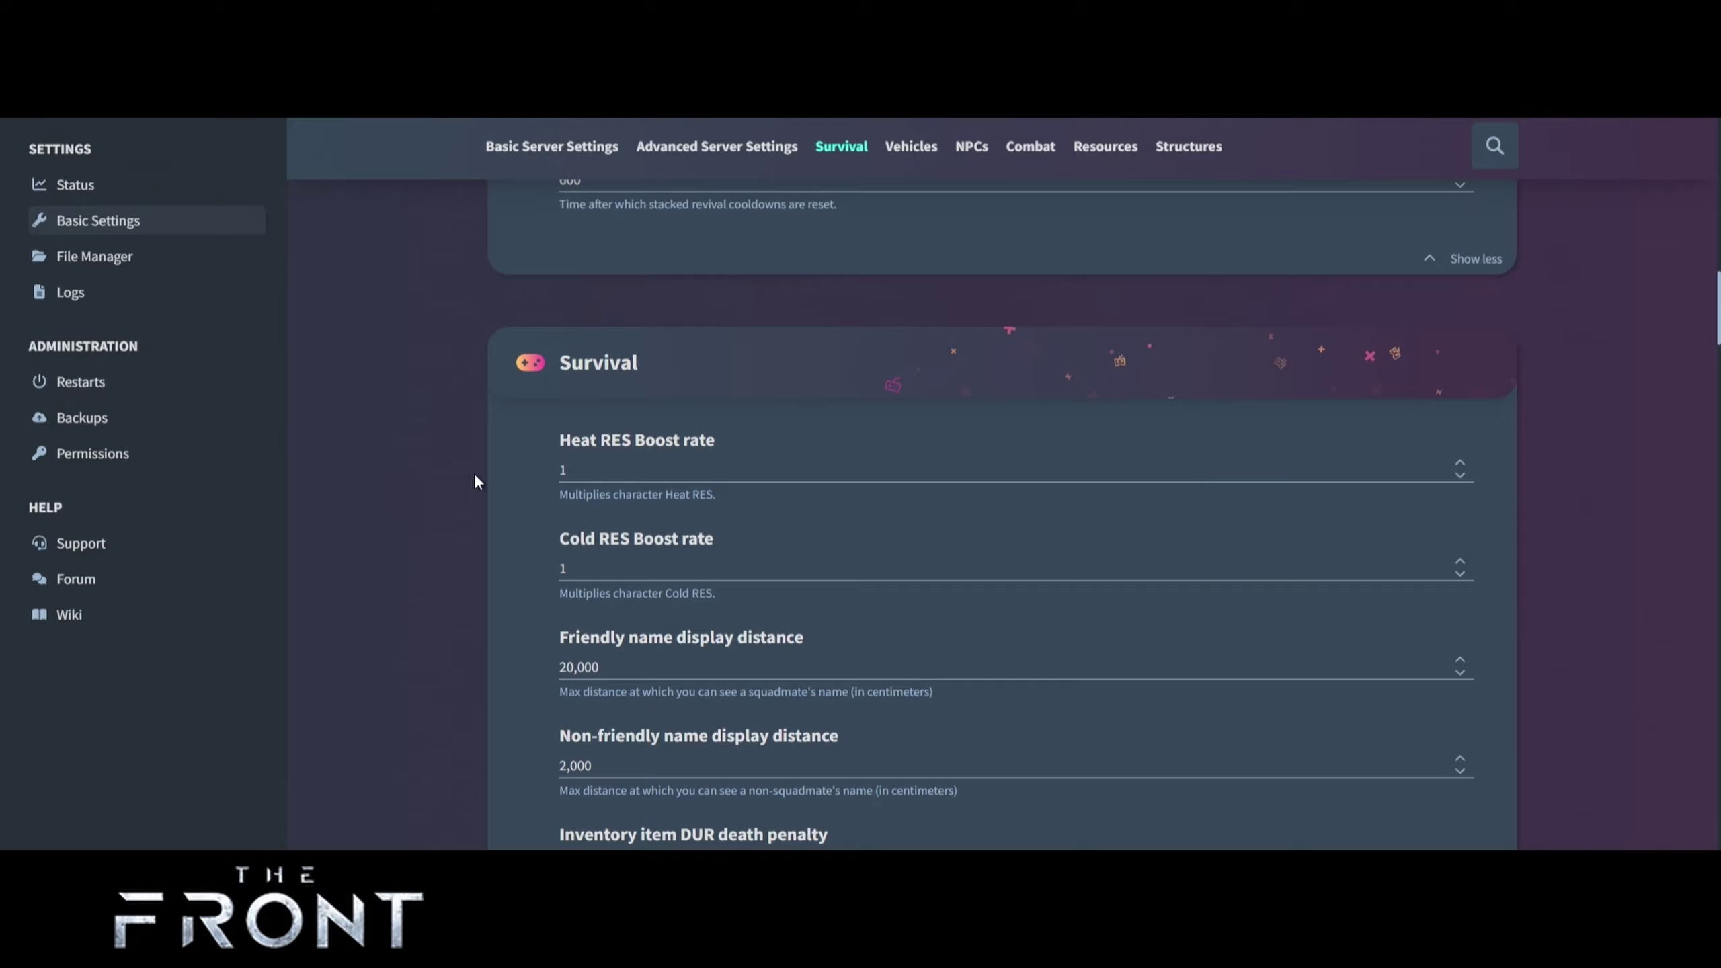
pyautogui.scroll(-3, 475, 476)
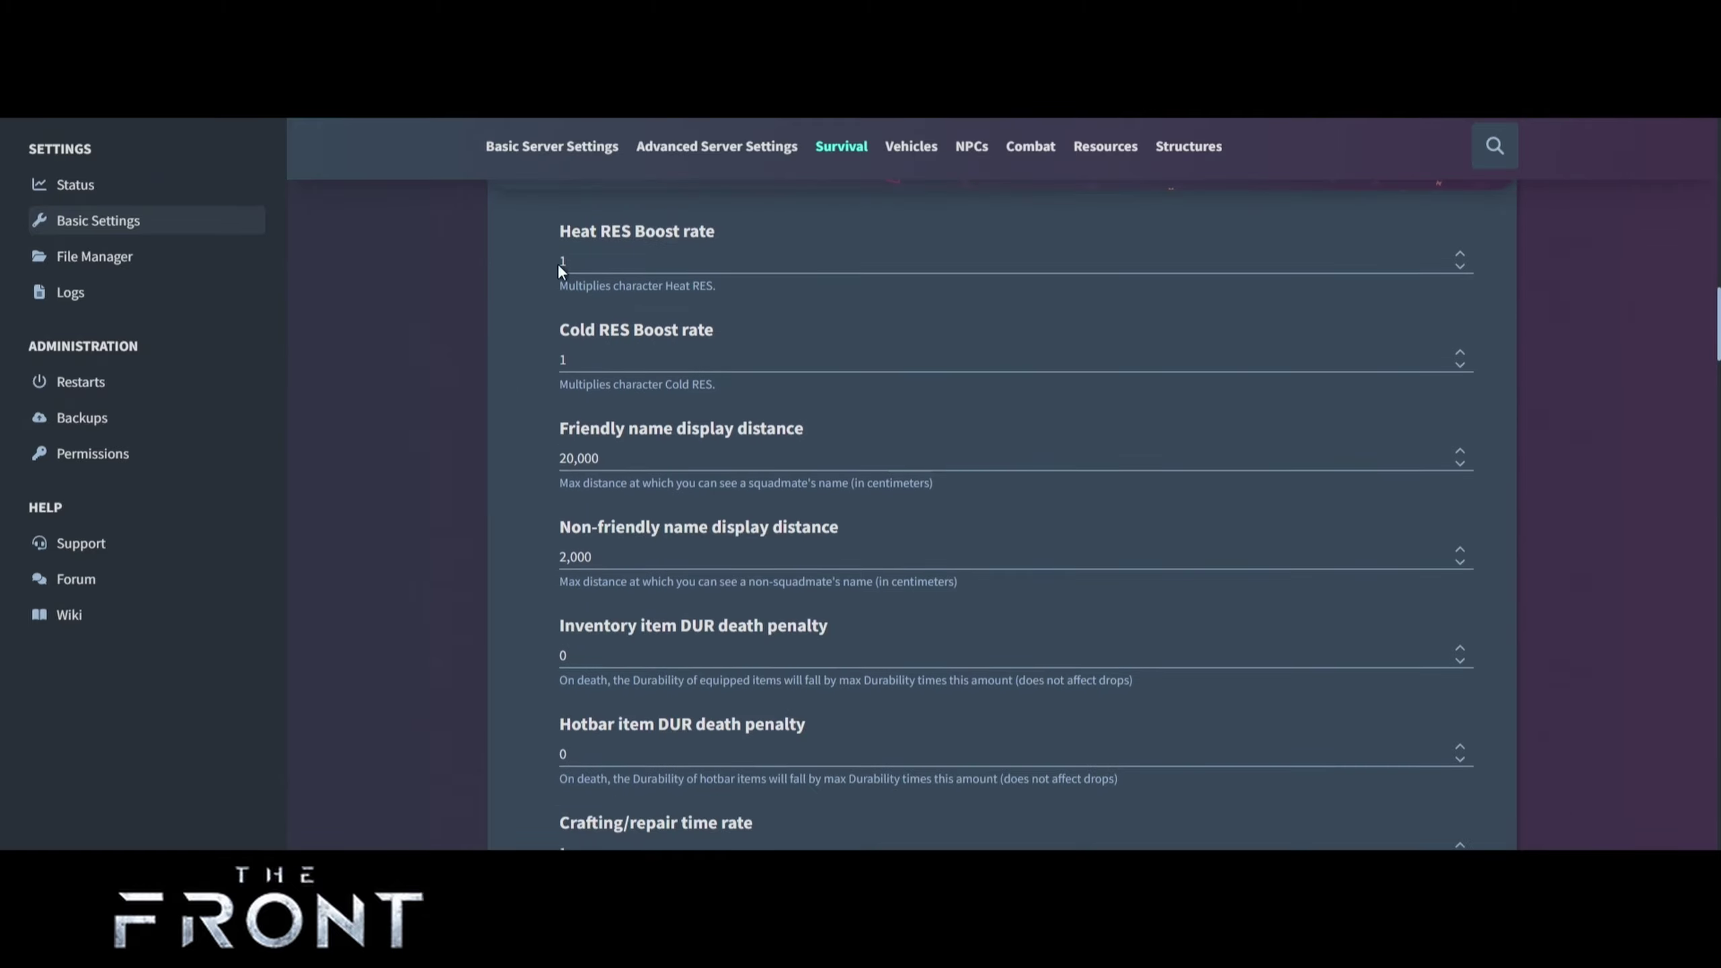
# Review the survival rates, from heat and cold resistance through XP, HP and stamina, and the vehicle damage and collection rates.
pyautogui.scroll(-6, 552, 415)
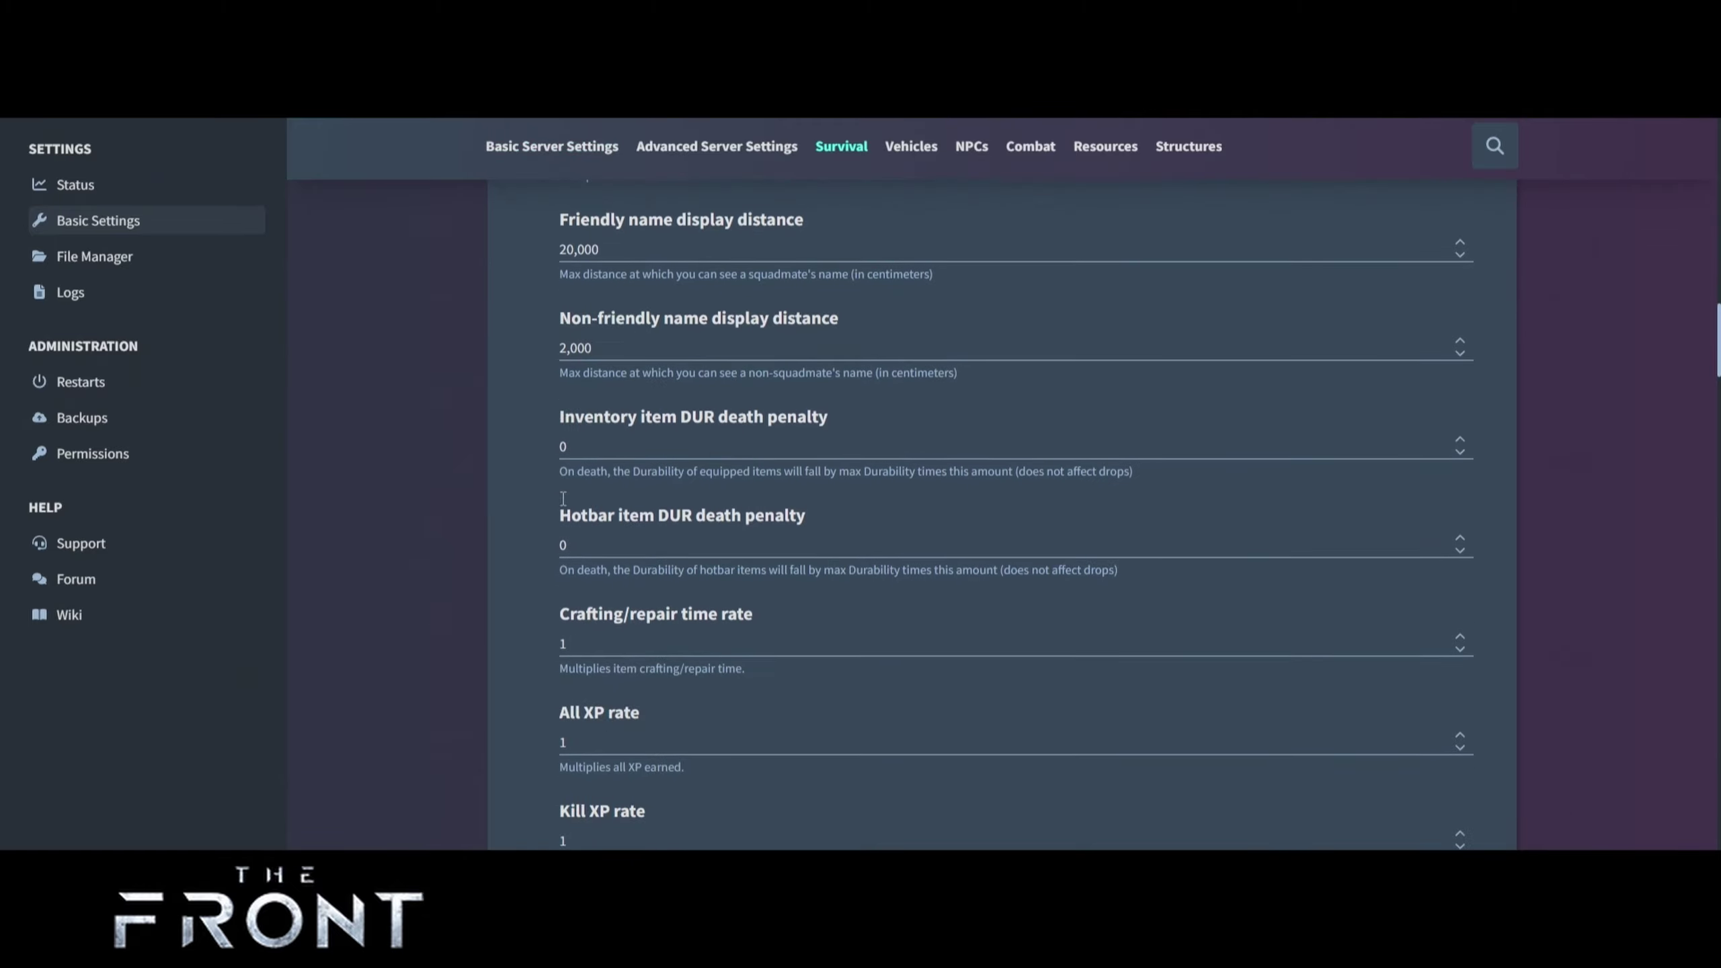
pyautogui.scroll(6, 551, 497)
pyautogui.scroll(3, 552, 500)
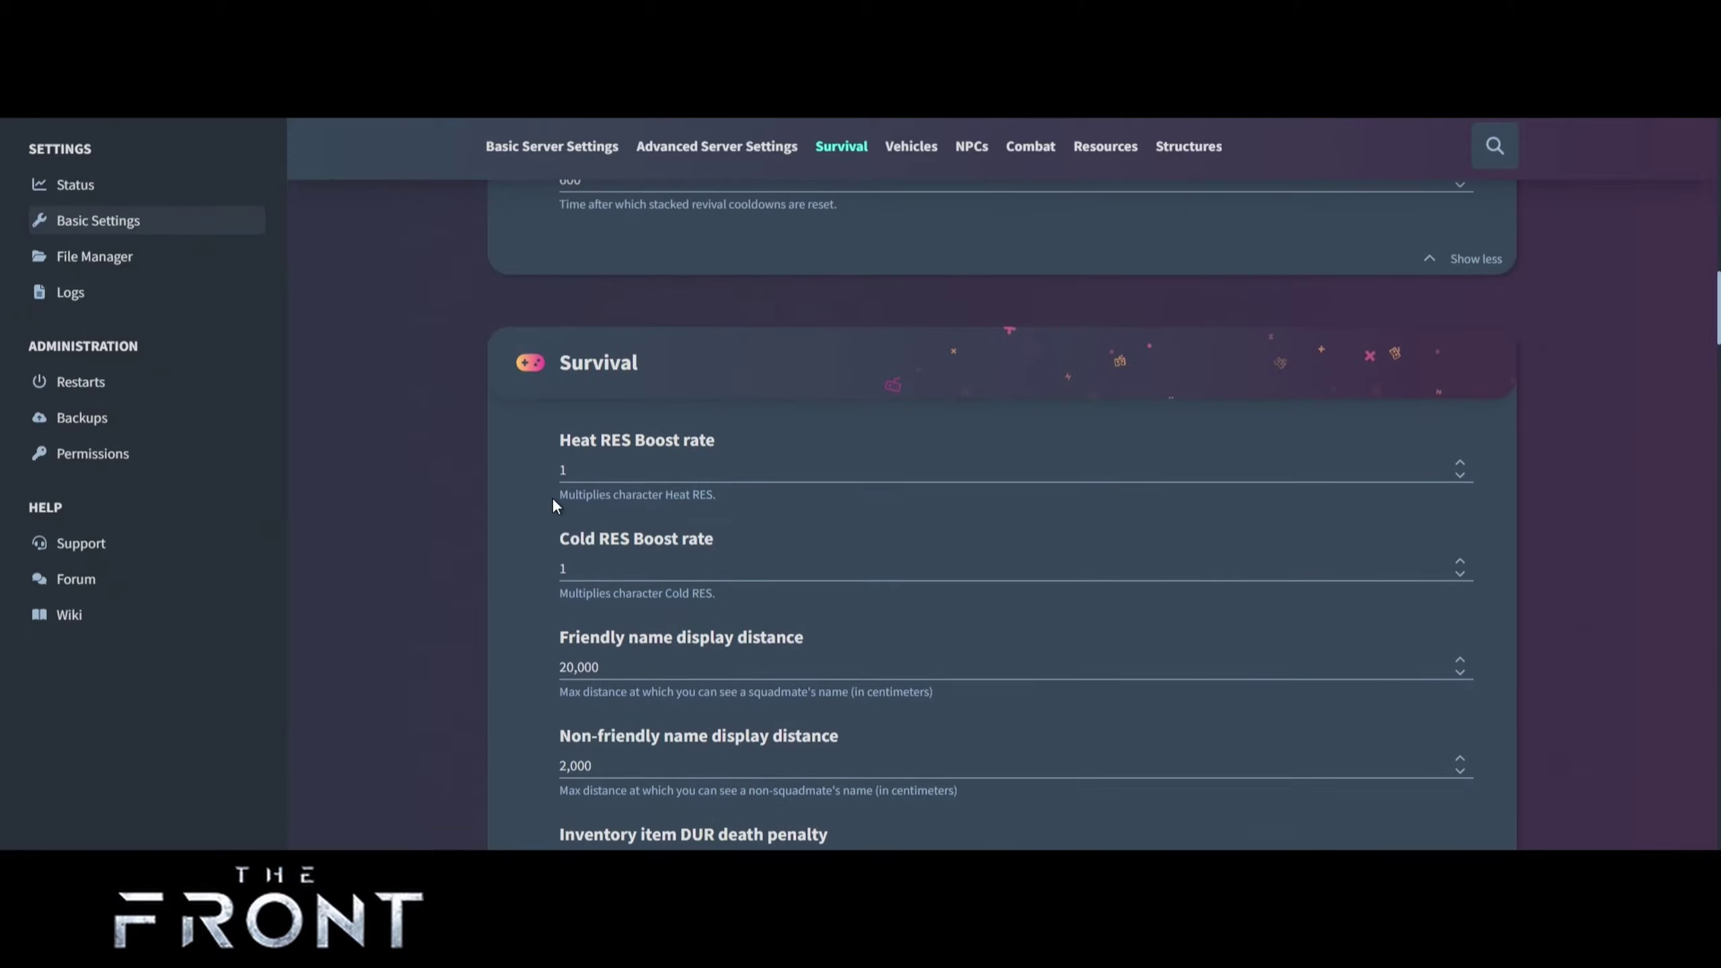
pyautogui.scroll(-12, 552, 498)
pyautogui.scroll(-15, 552, 498)
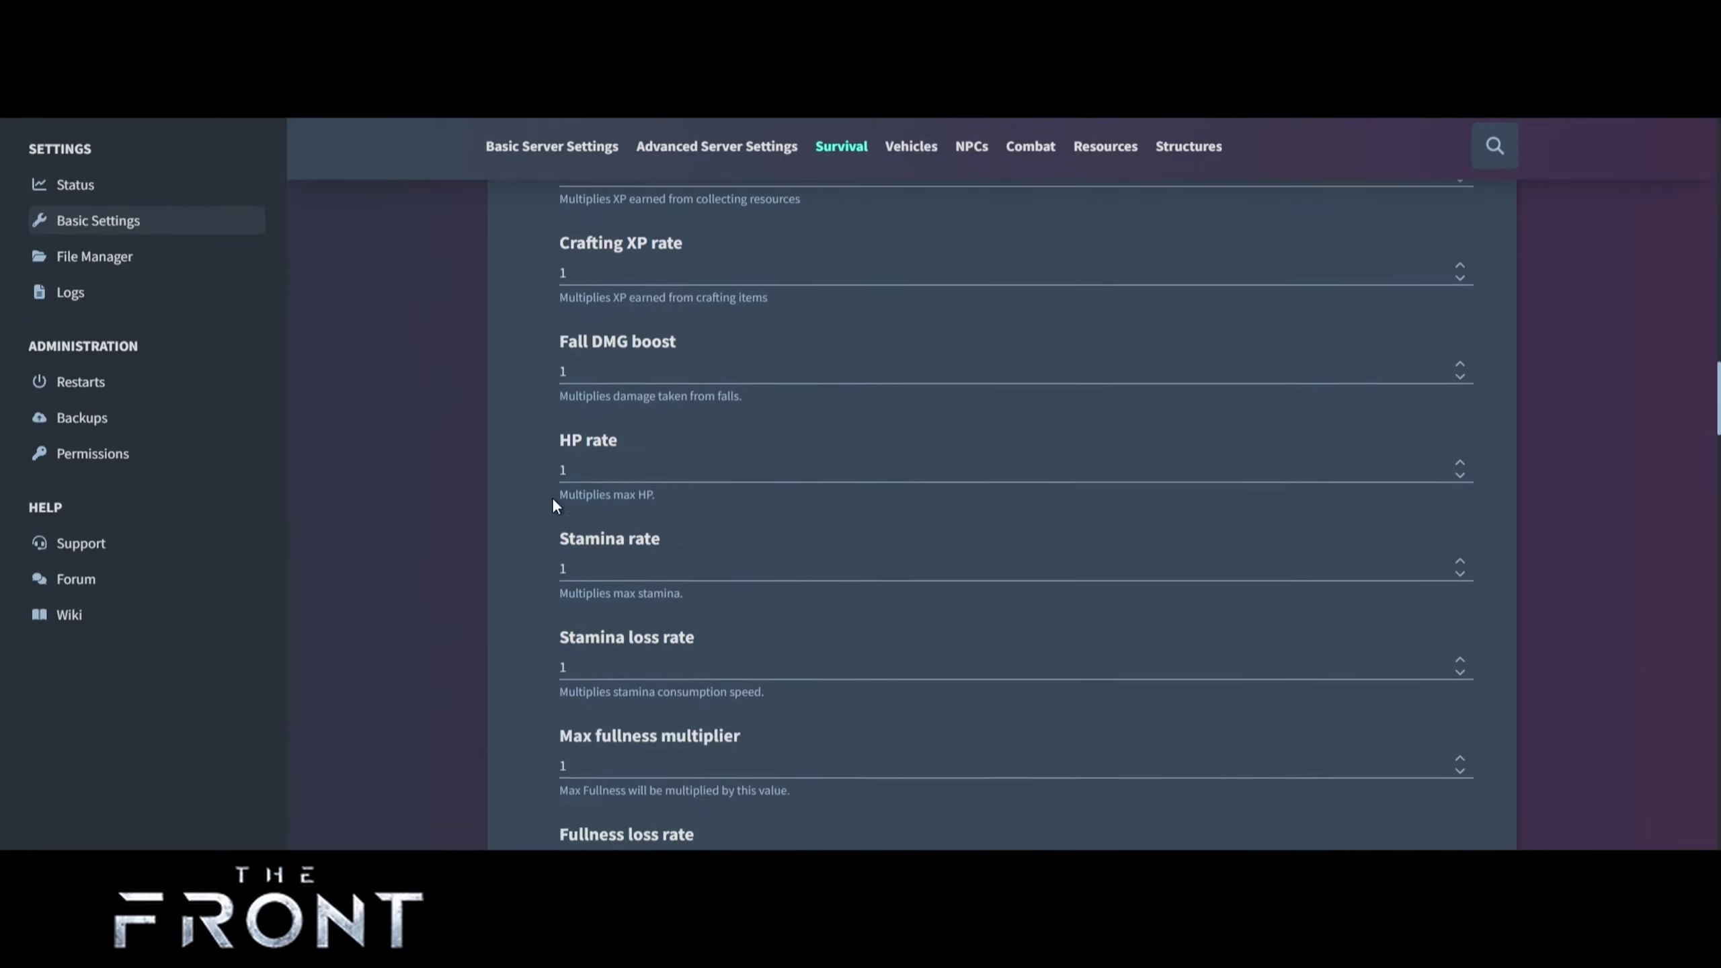
pyautogui.scroll(-9, 553, 500)
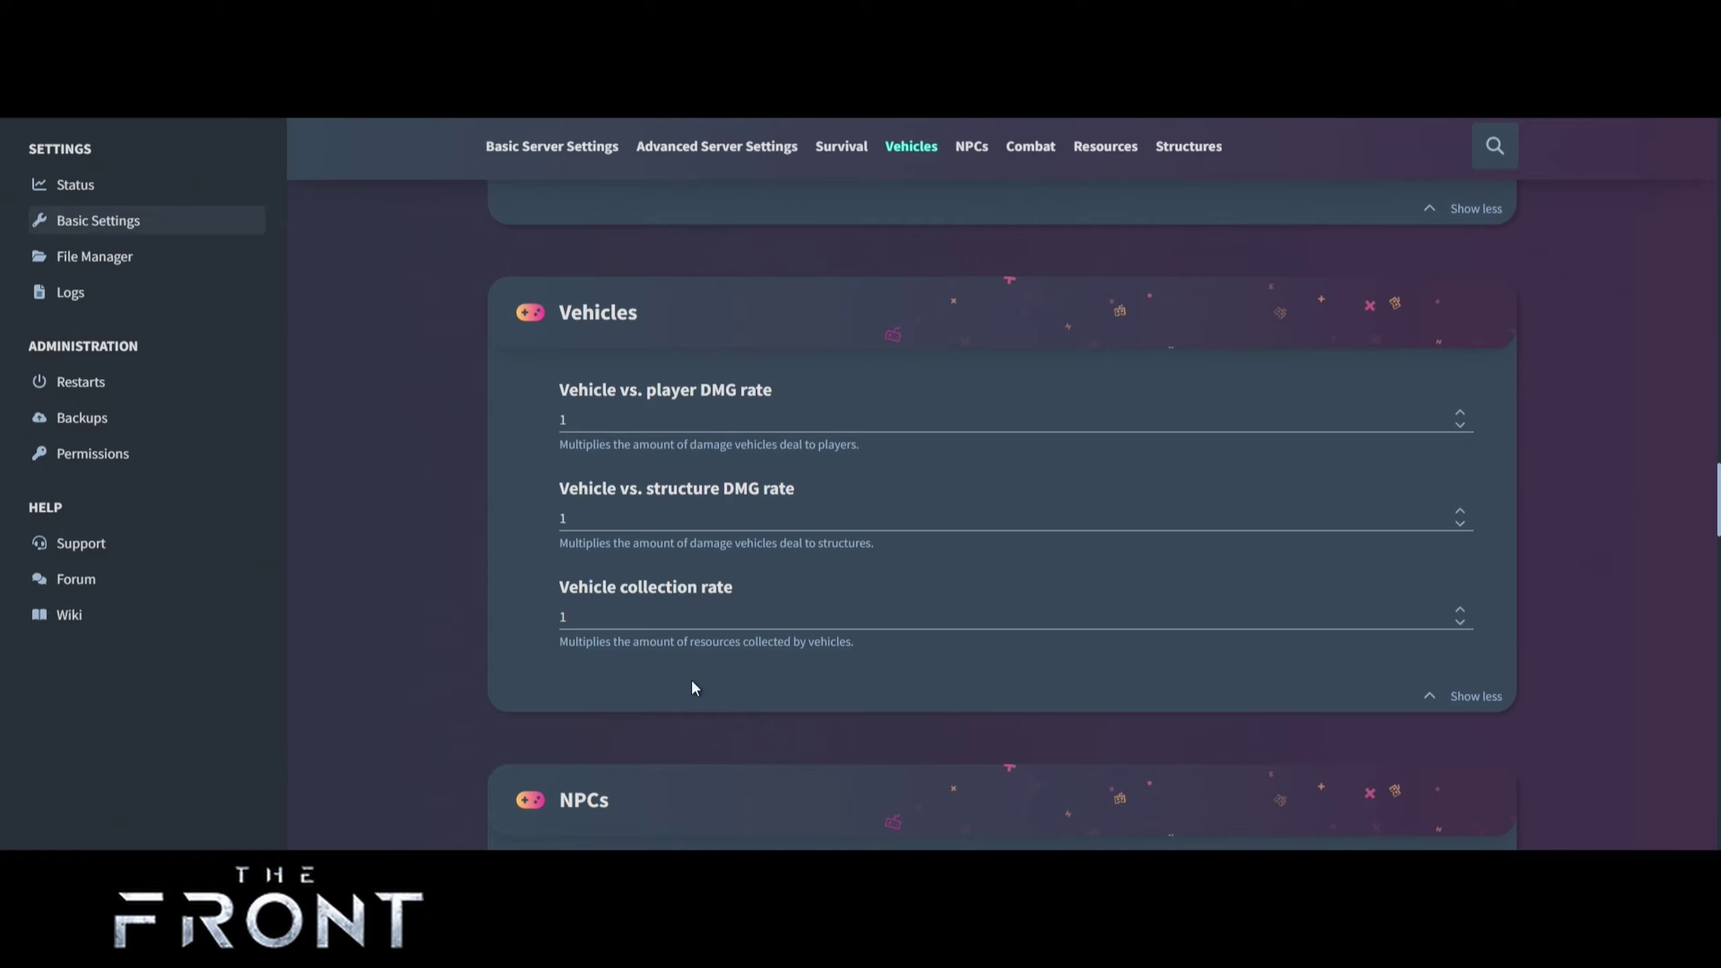
pyautogui.scroll(-3, 447, 608)
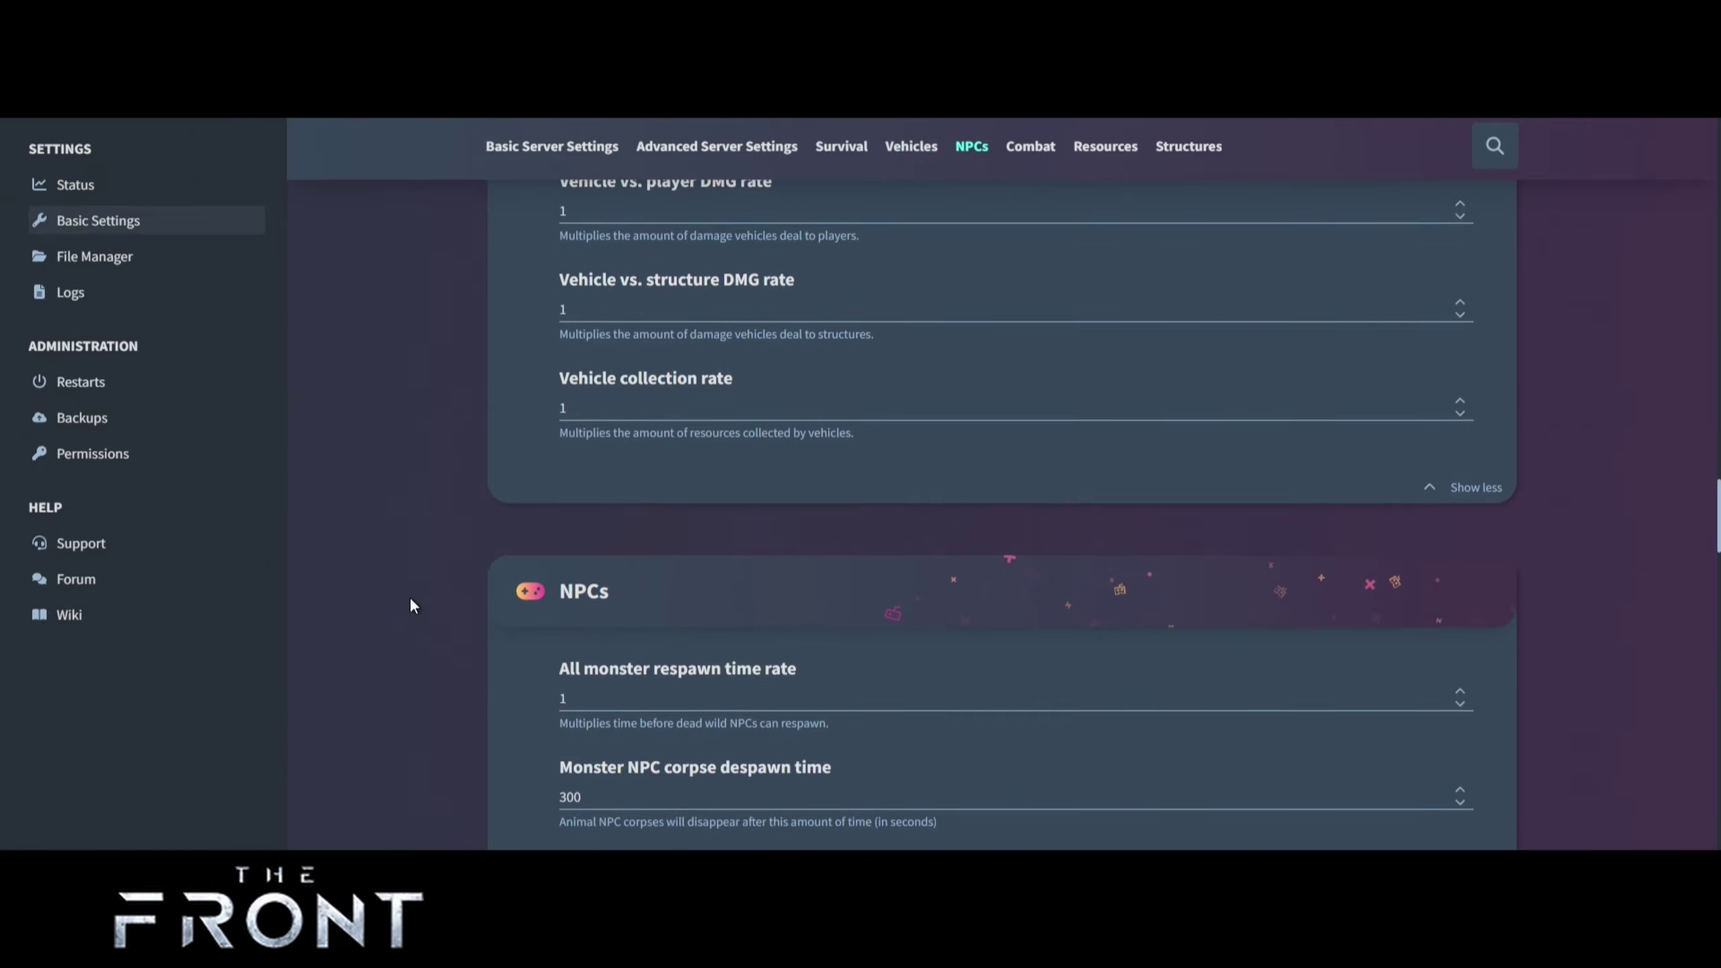
# Review the NPC settings, including monster respawn, corpse despawn, wild and raid NPC rates, and name display distance.
pyautogui.scroll(-6, 410, 599)
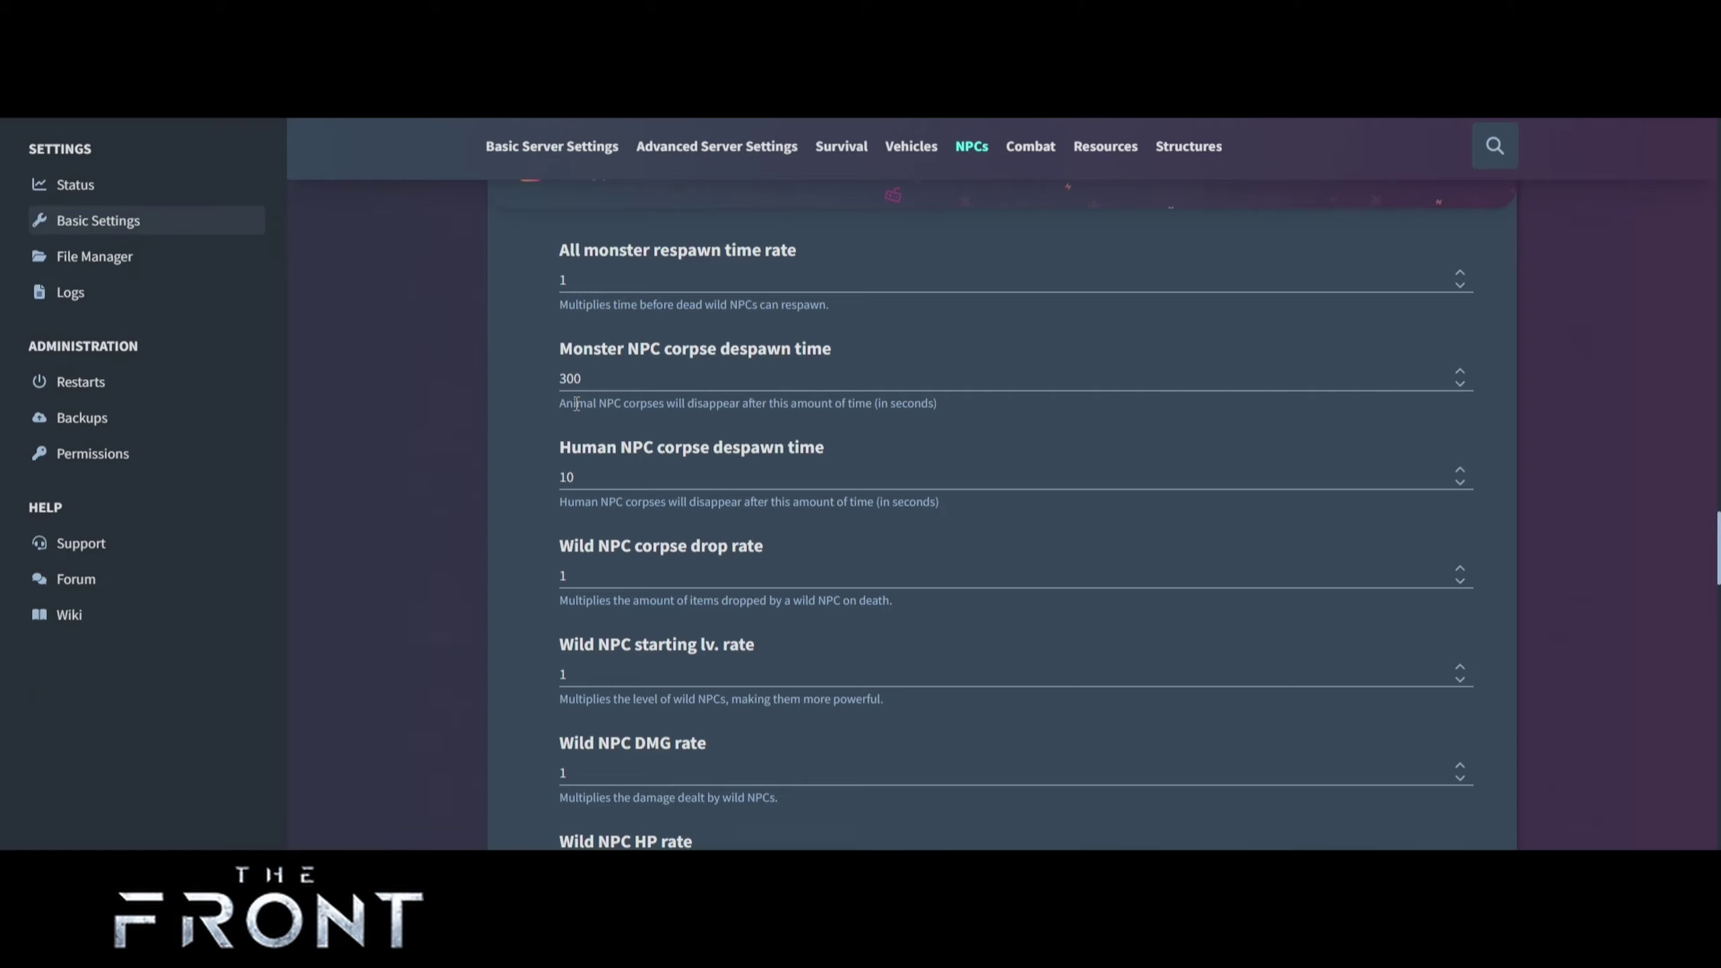
pyautogui.scroll(-3, 576, 403)
pyautogui.scroll(3, 925, 405)
pyautogui.scroll(-4, 515, 461)
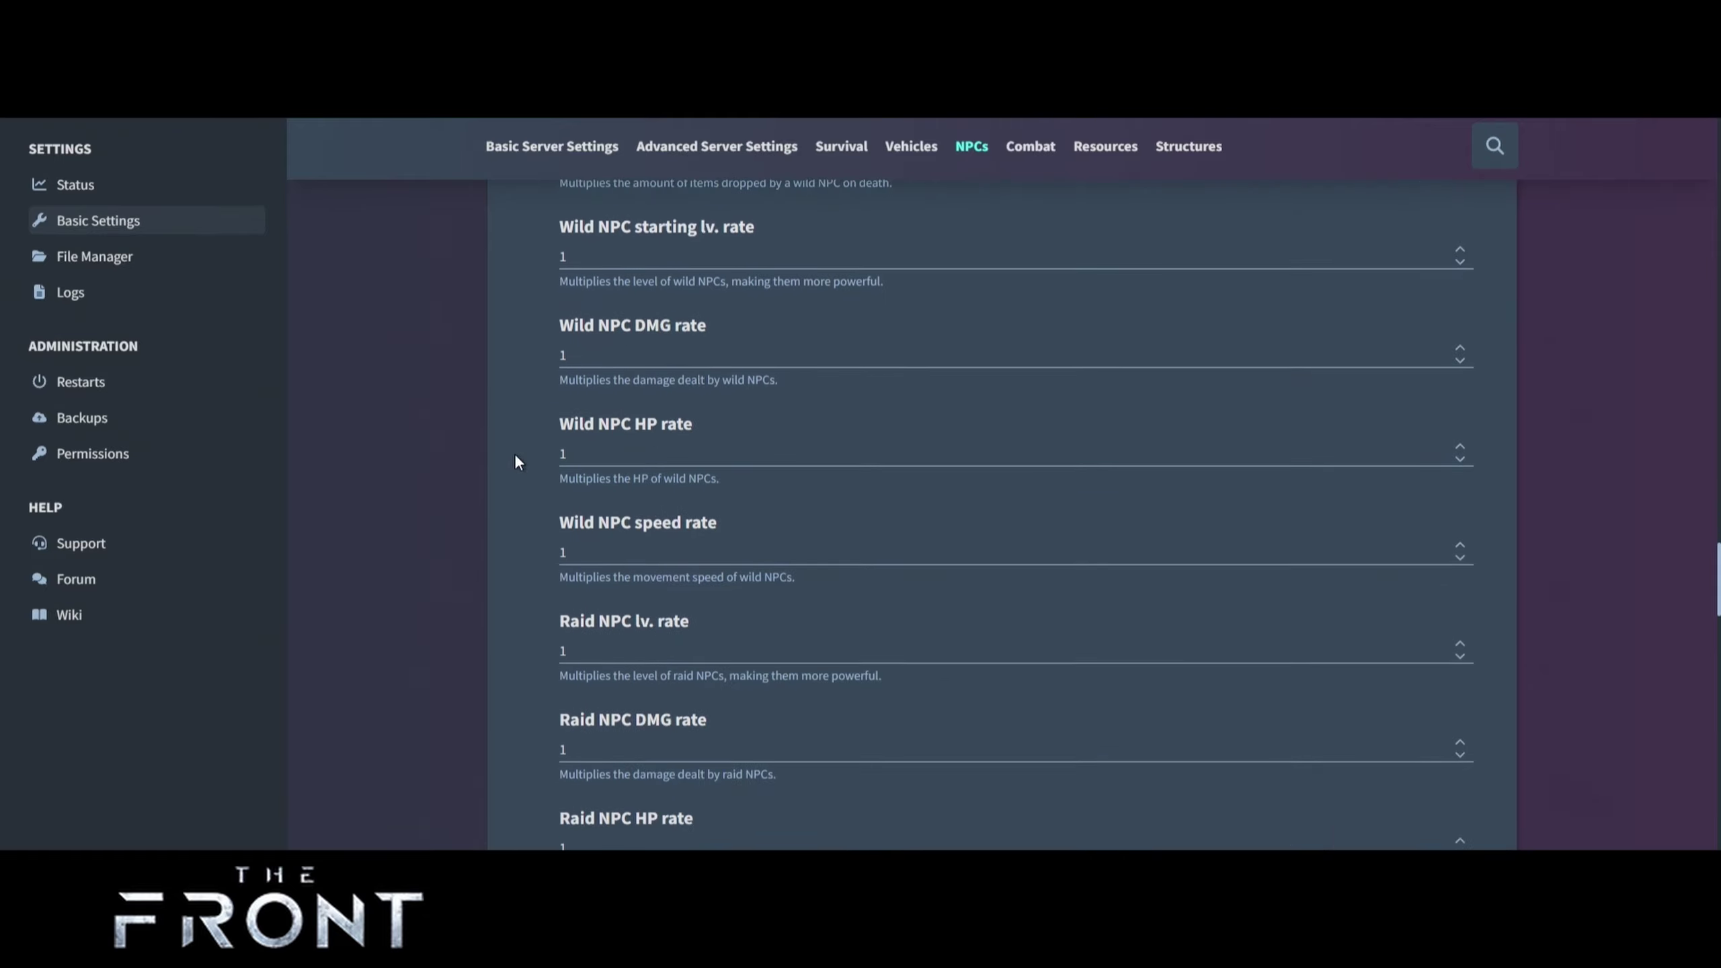
pyautogui.scroll(-6, 515, 461)
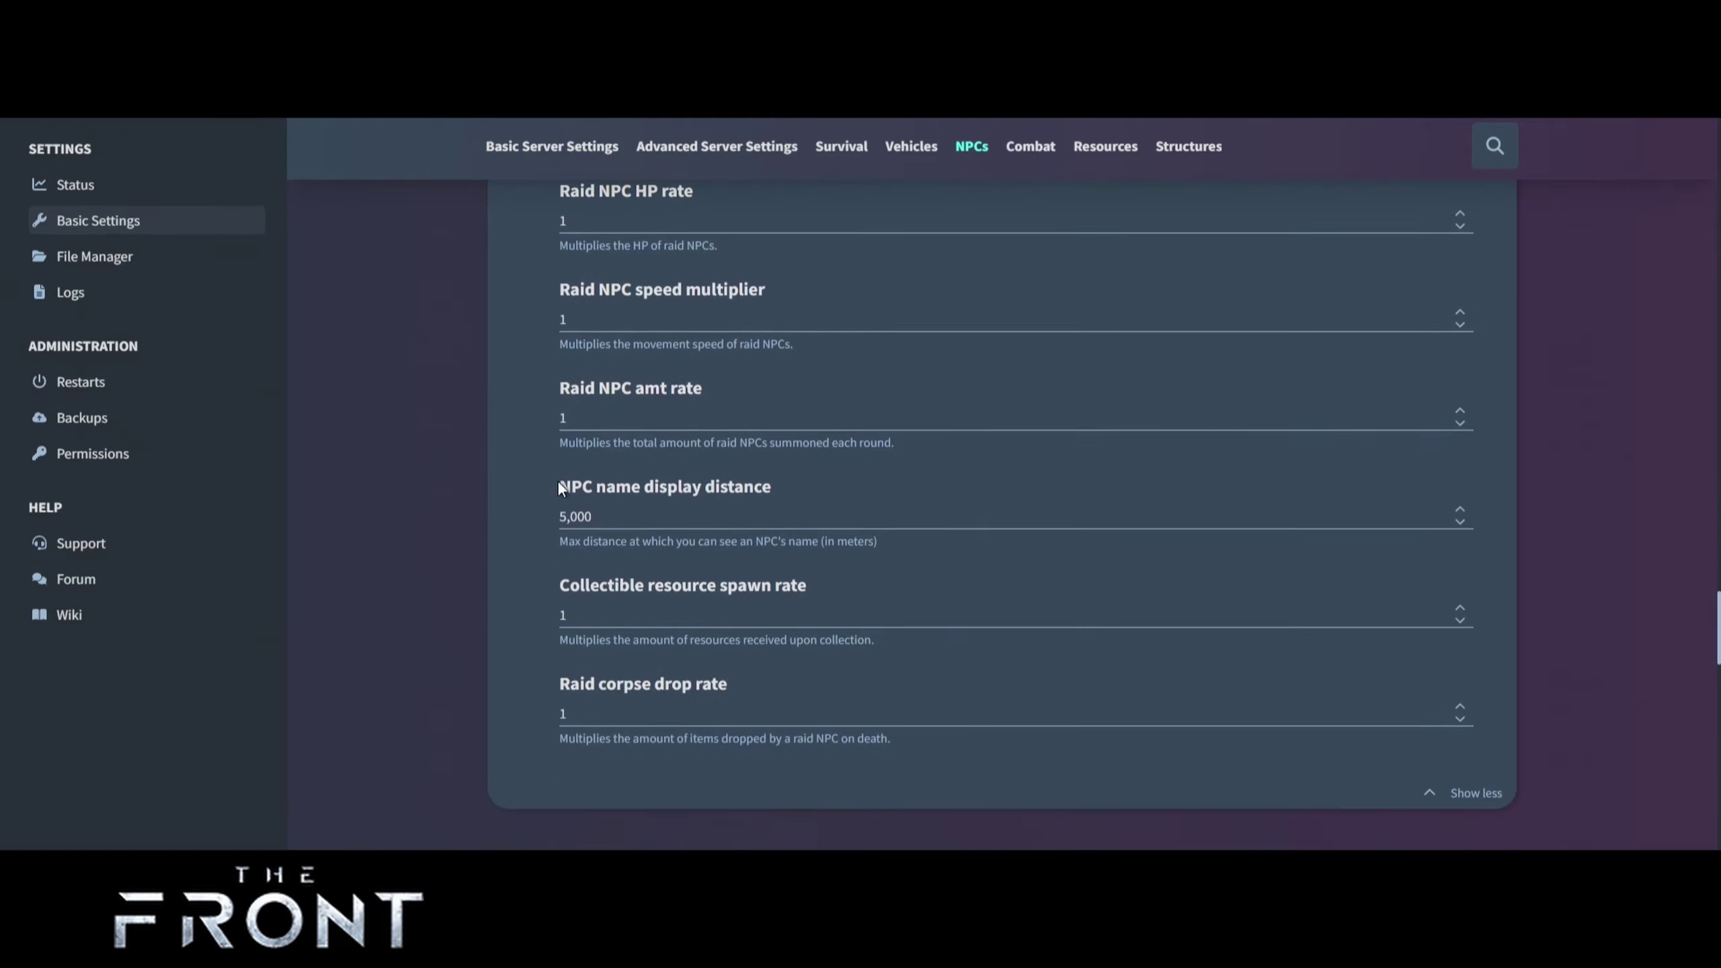
pyautogui.scroll(-3, 503, 537)
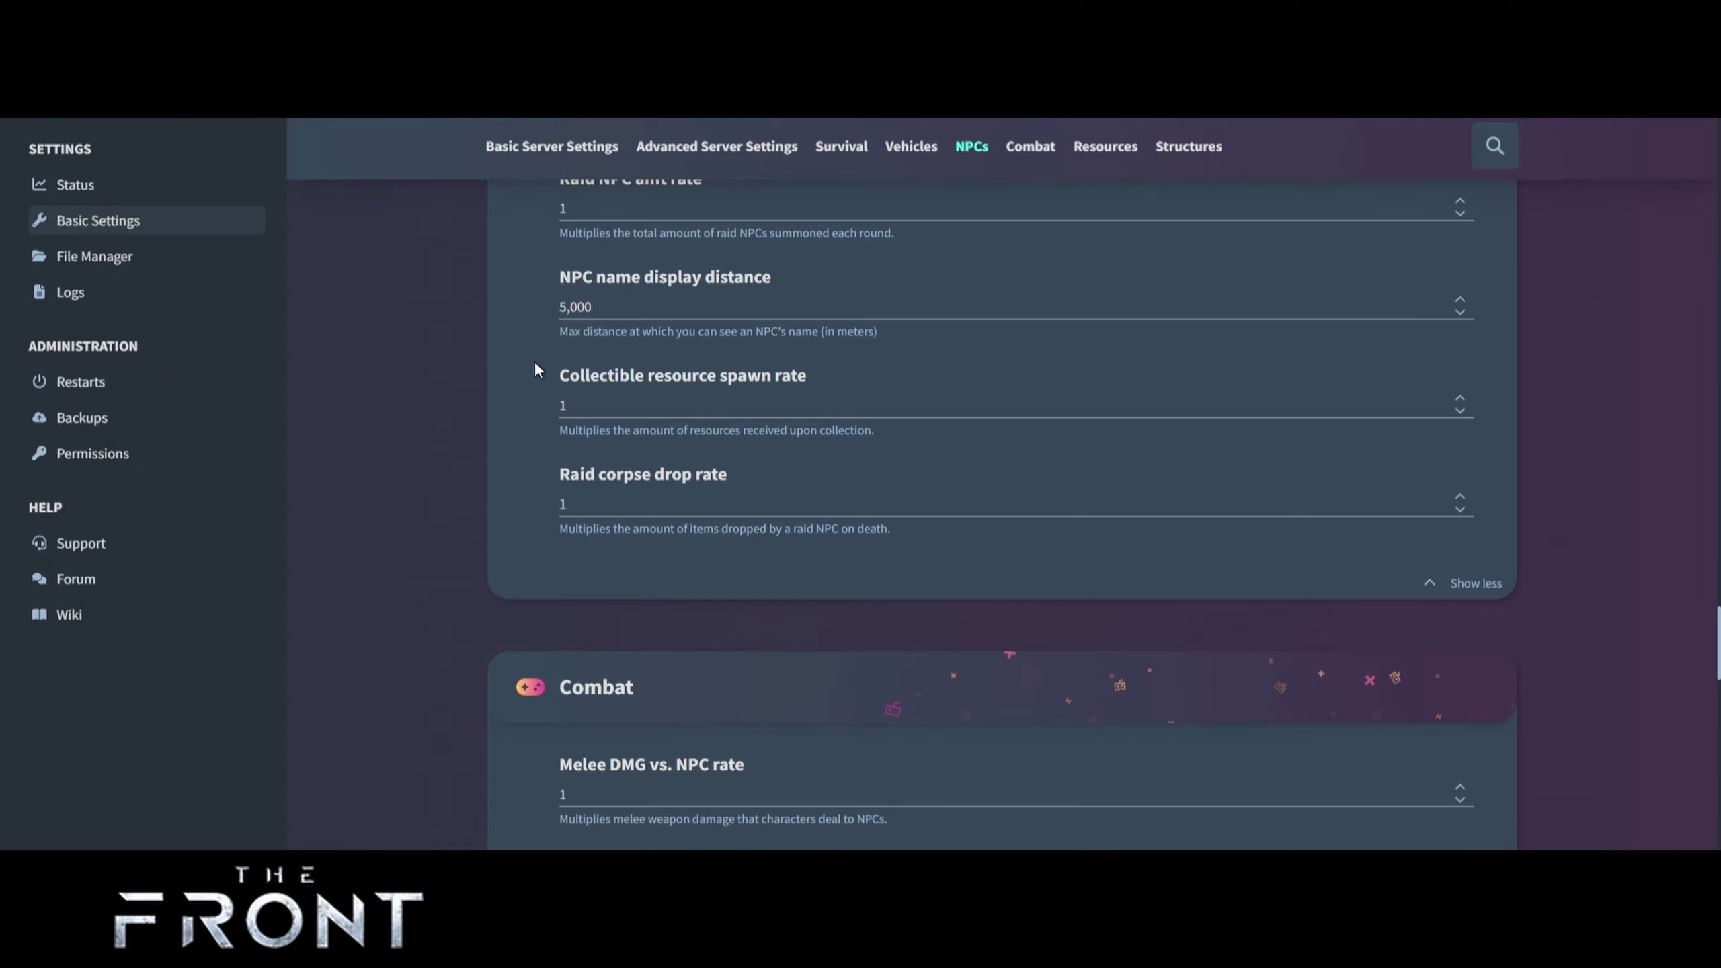
# Examine the combat settings for melee and ranged damage against NPCs, players and structures, plus tool damage and durability loss.
pyautogui.scroll(-6, 535, 370)
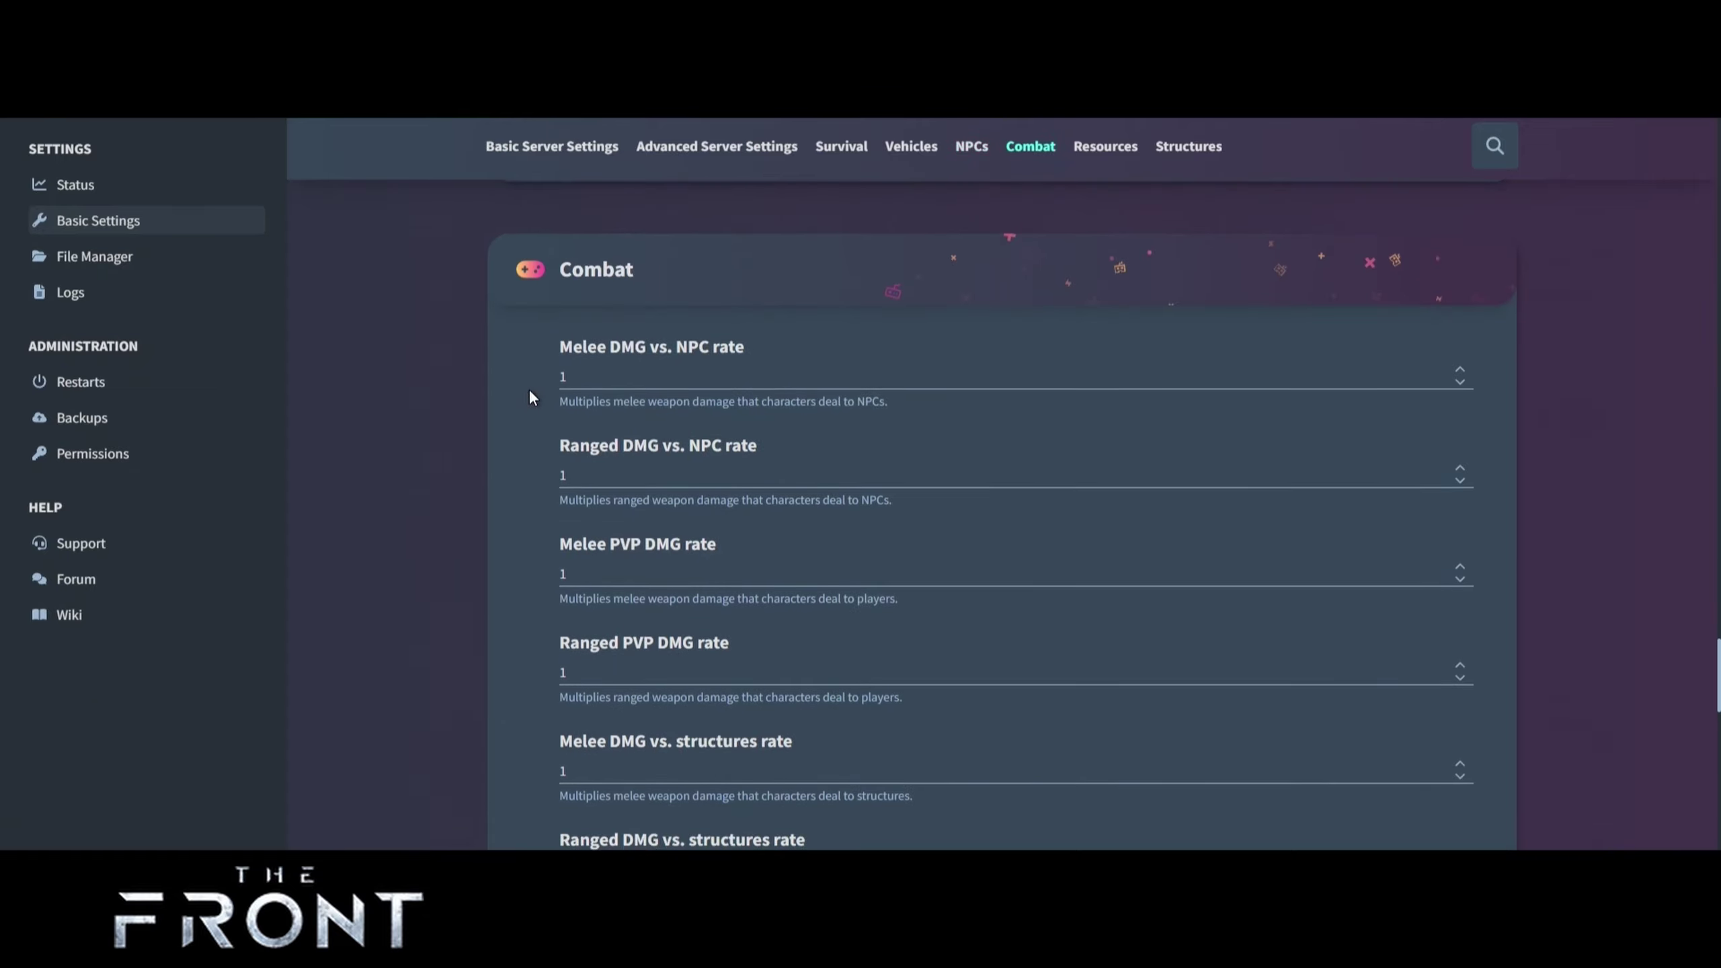
pyautogui.scroll(-3, 534, 377)
pyautogui.scroll(3, 535, 378)
pyautogui.scroll(-3, 563, 522)
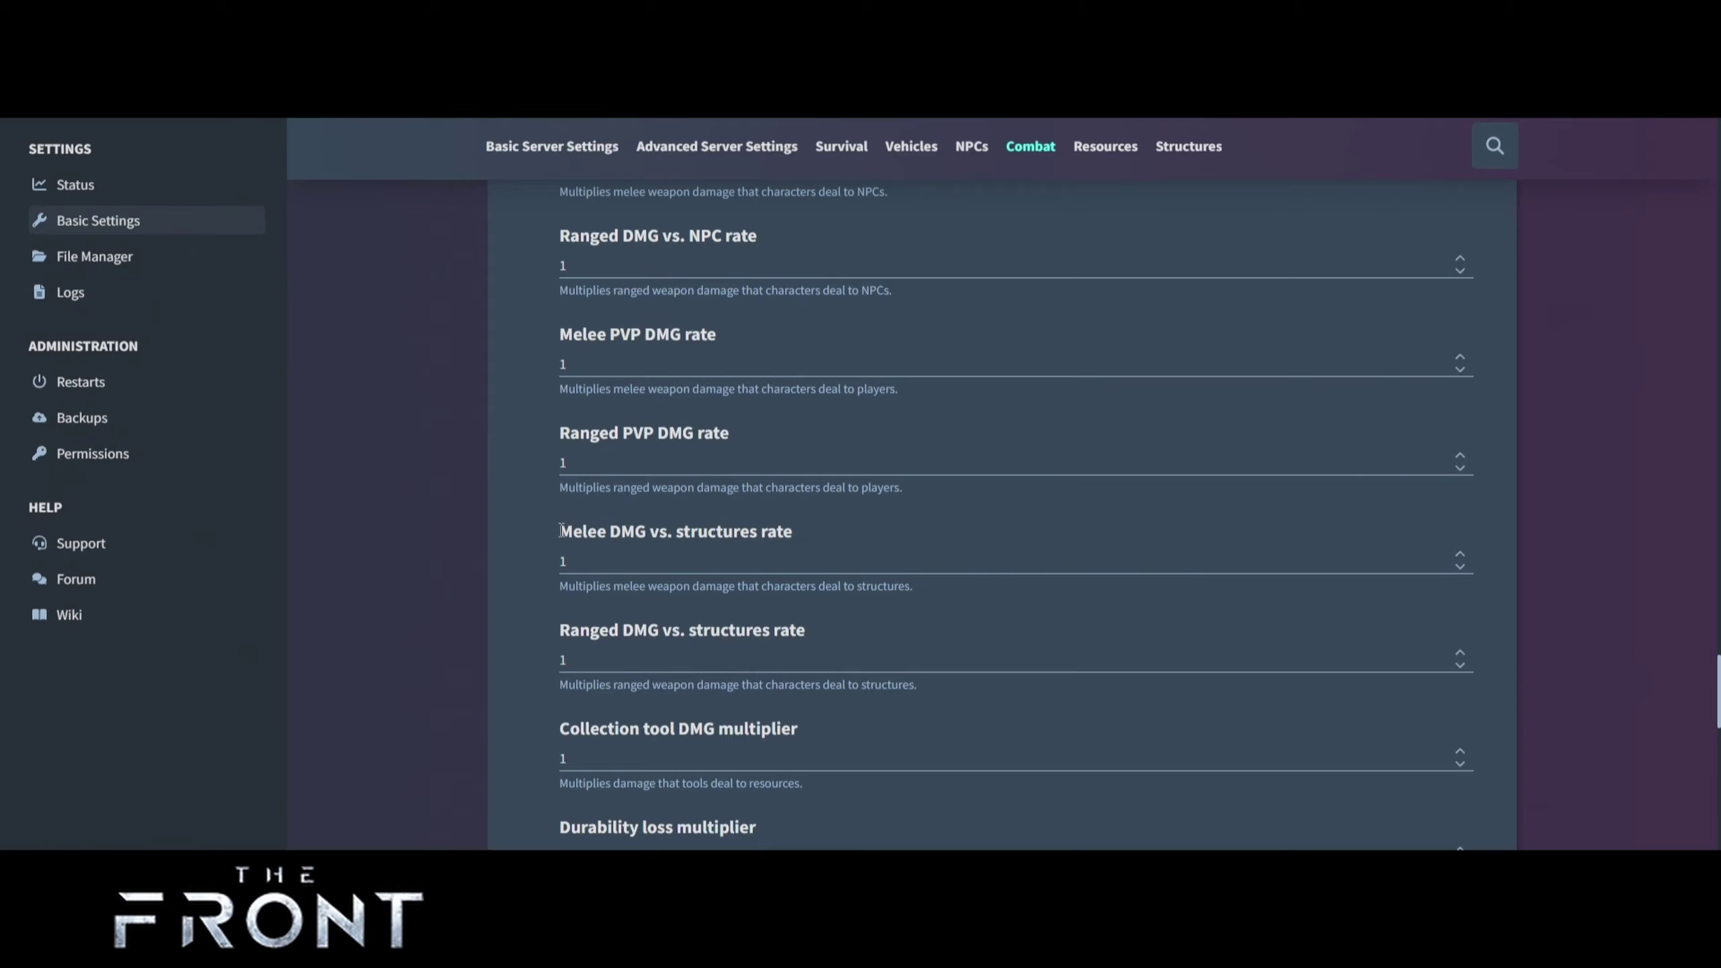
pyautogui.scroll(-3, 562, 530)
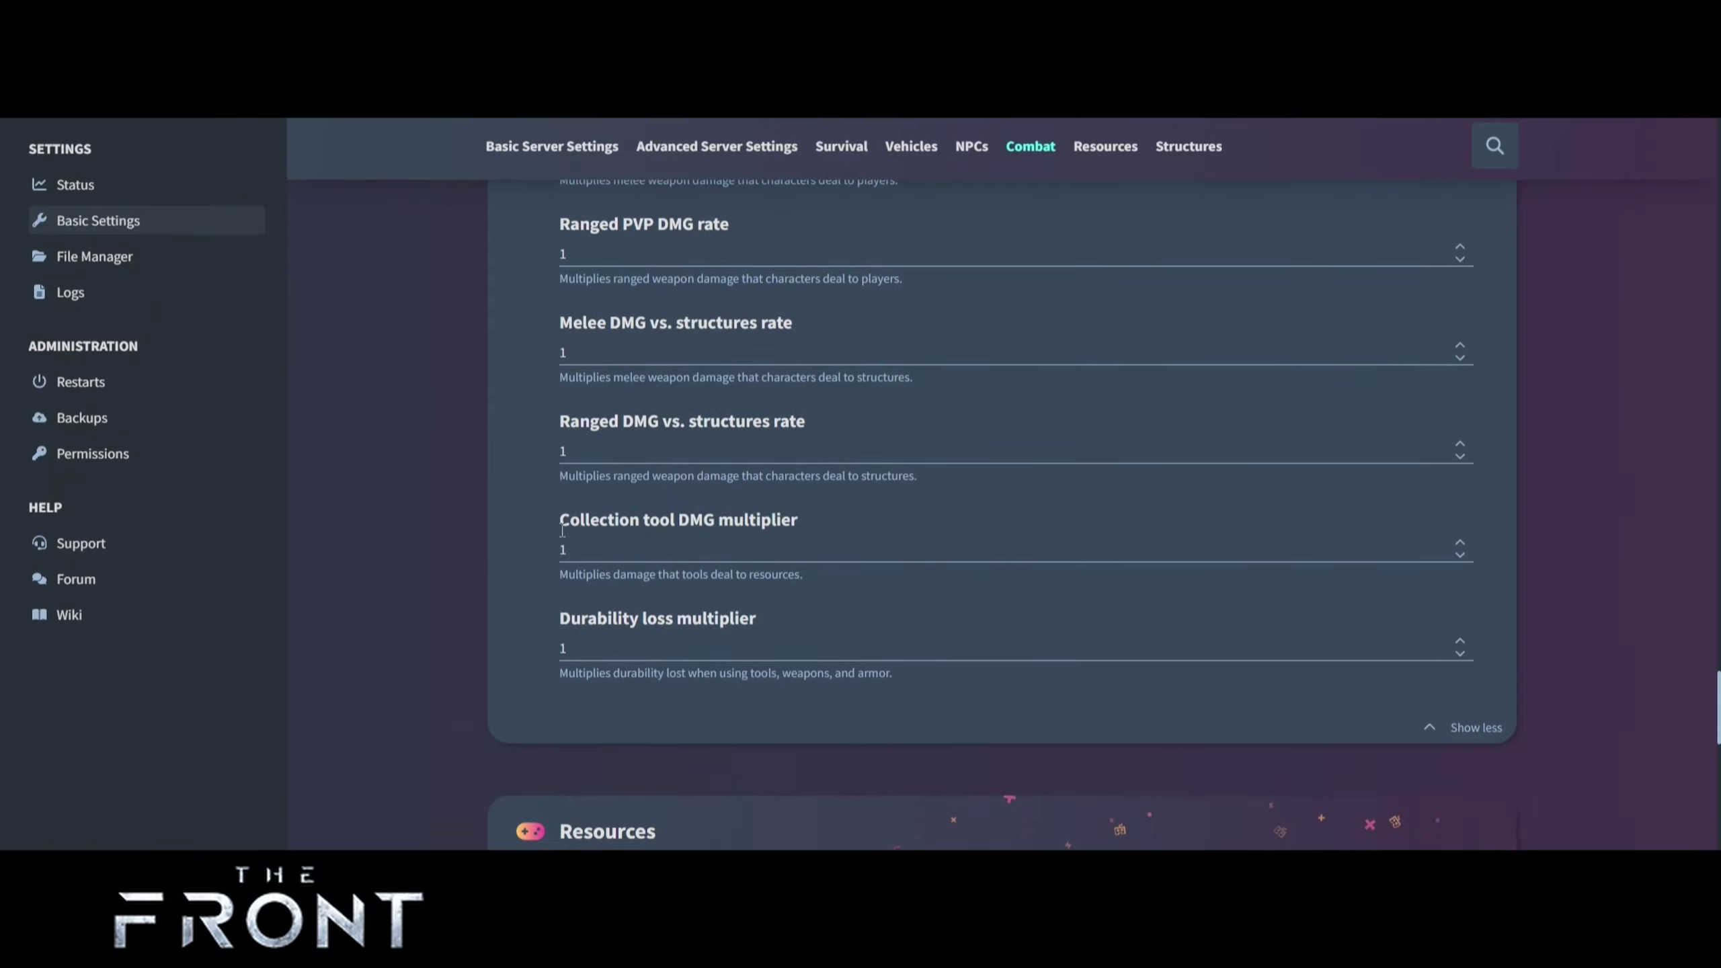
# Examine the resource settings for overall collection, wood, plant, ore, crop and animal production, and crop growth speed.
pyautogui.scroll(-6, 562, 530)
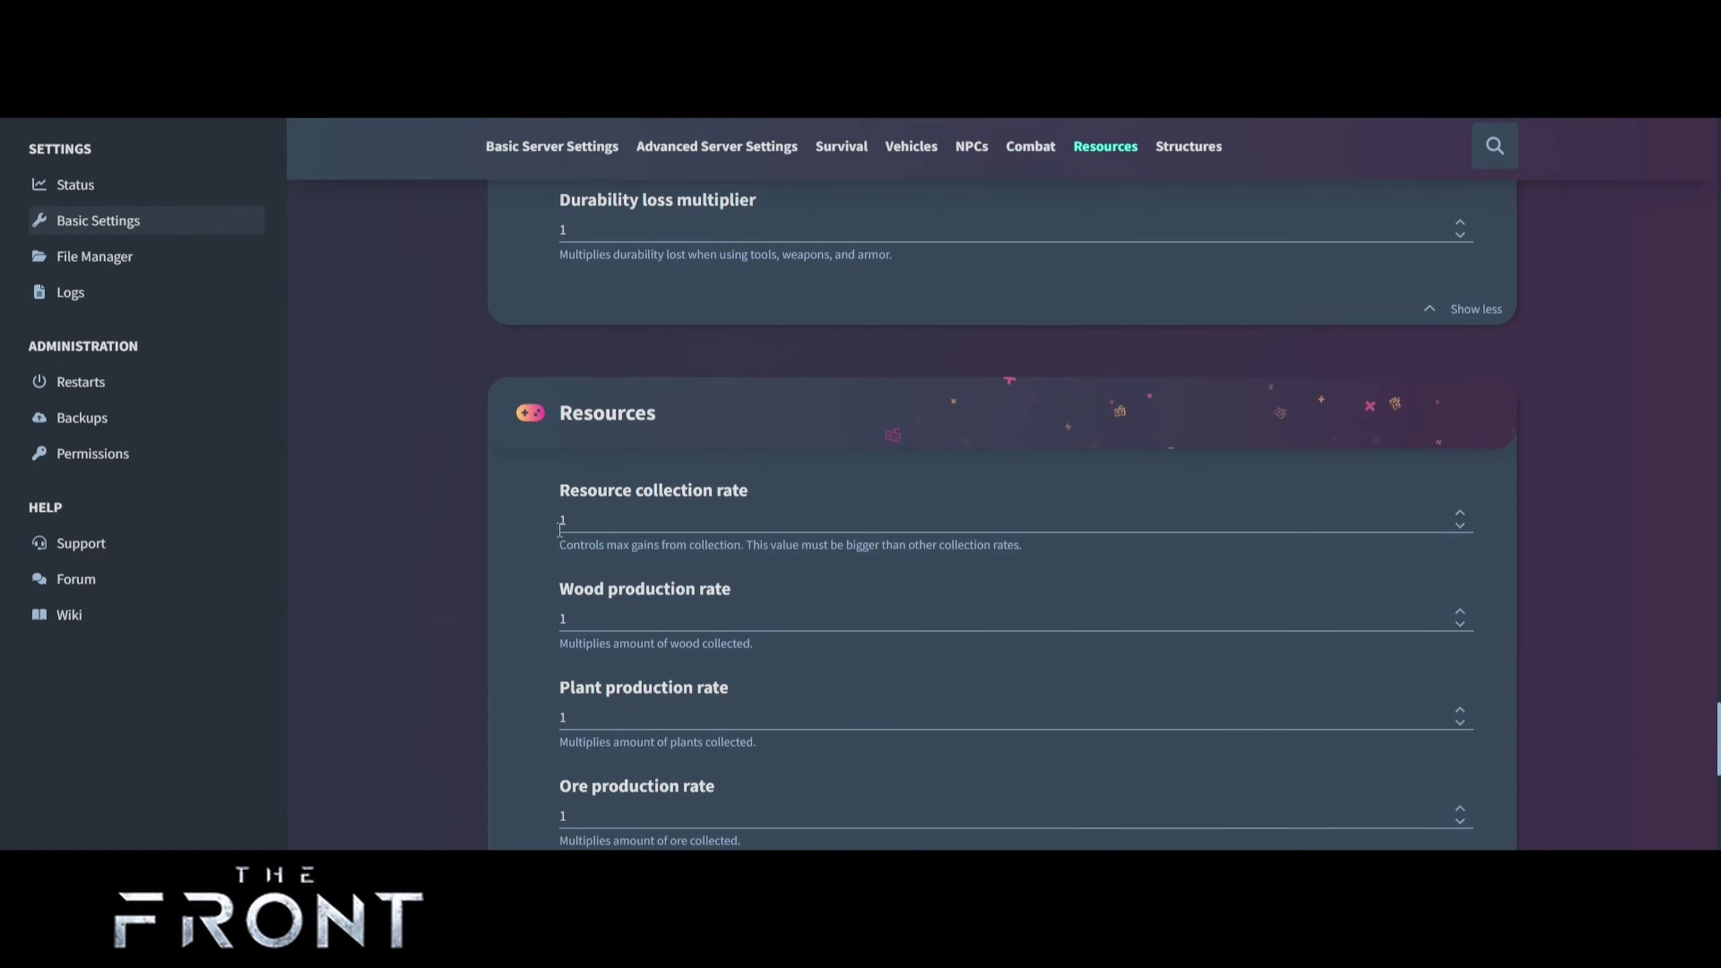
pyautogui.scroll(-3, 542, 566)
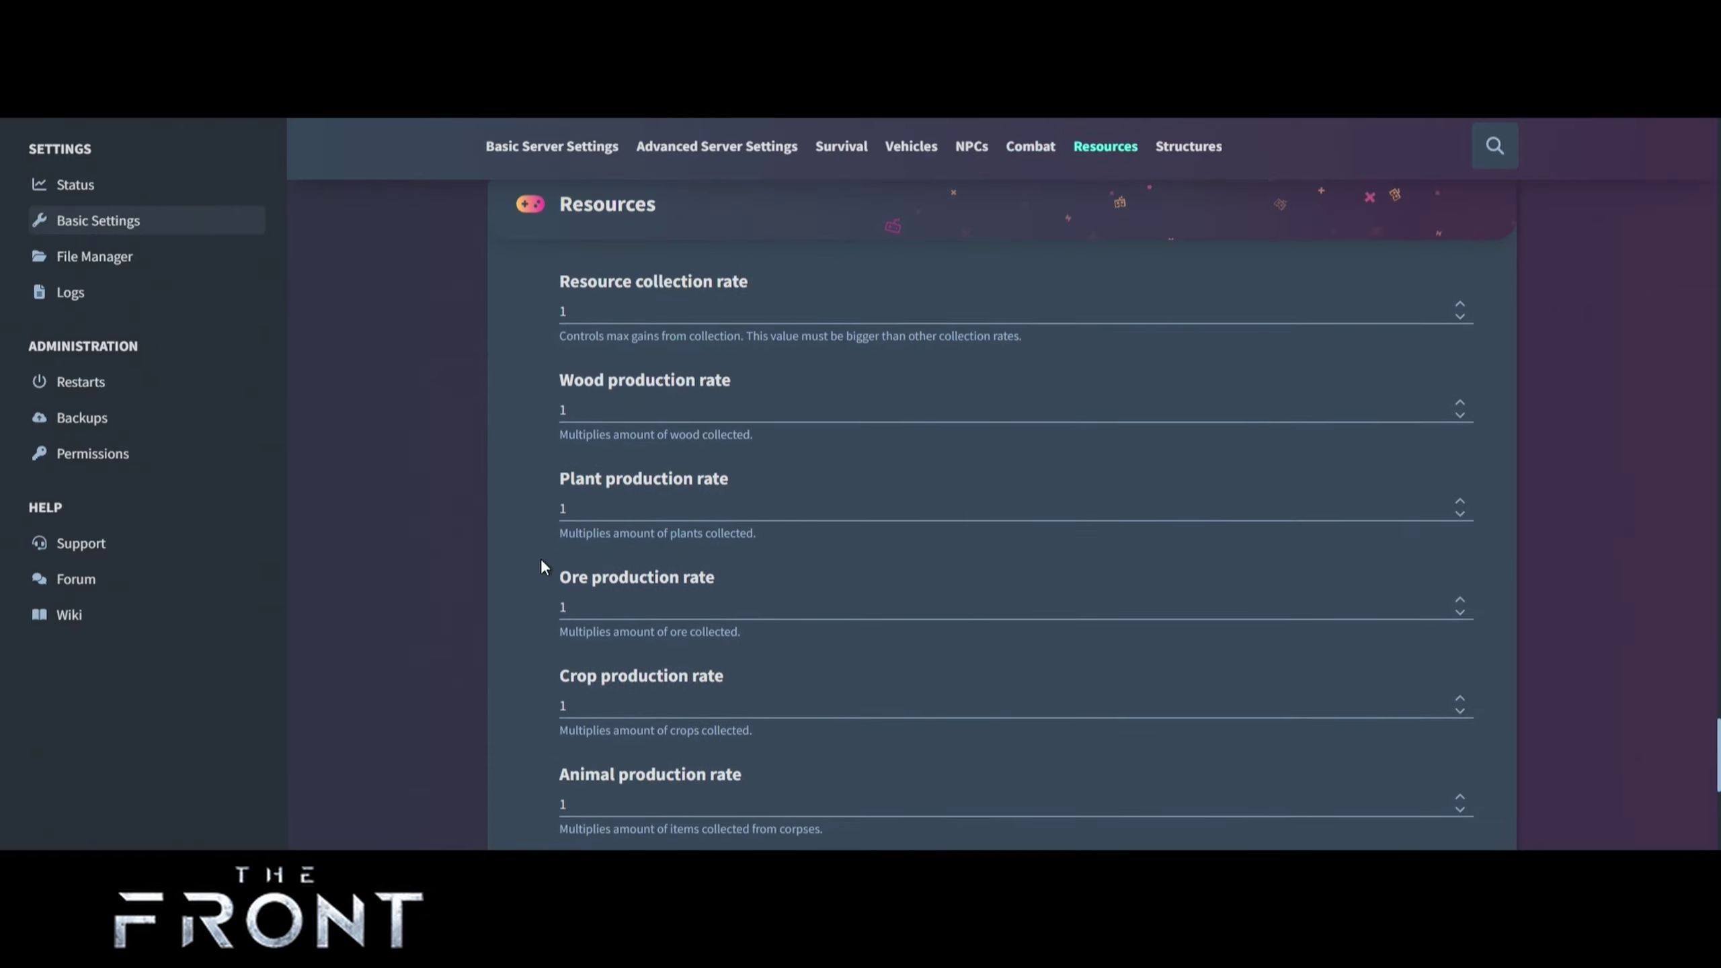
pyautogui.scroll(-3, 542, 566)
pyautogui.scroll(-3, 542, 563)
pyautogui.scroll(6, 541, 563)
pyautogui.scroll(-8, 522, 501)
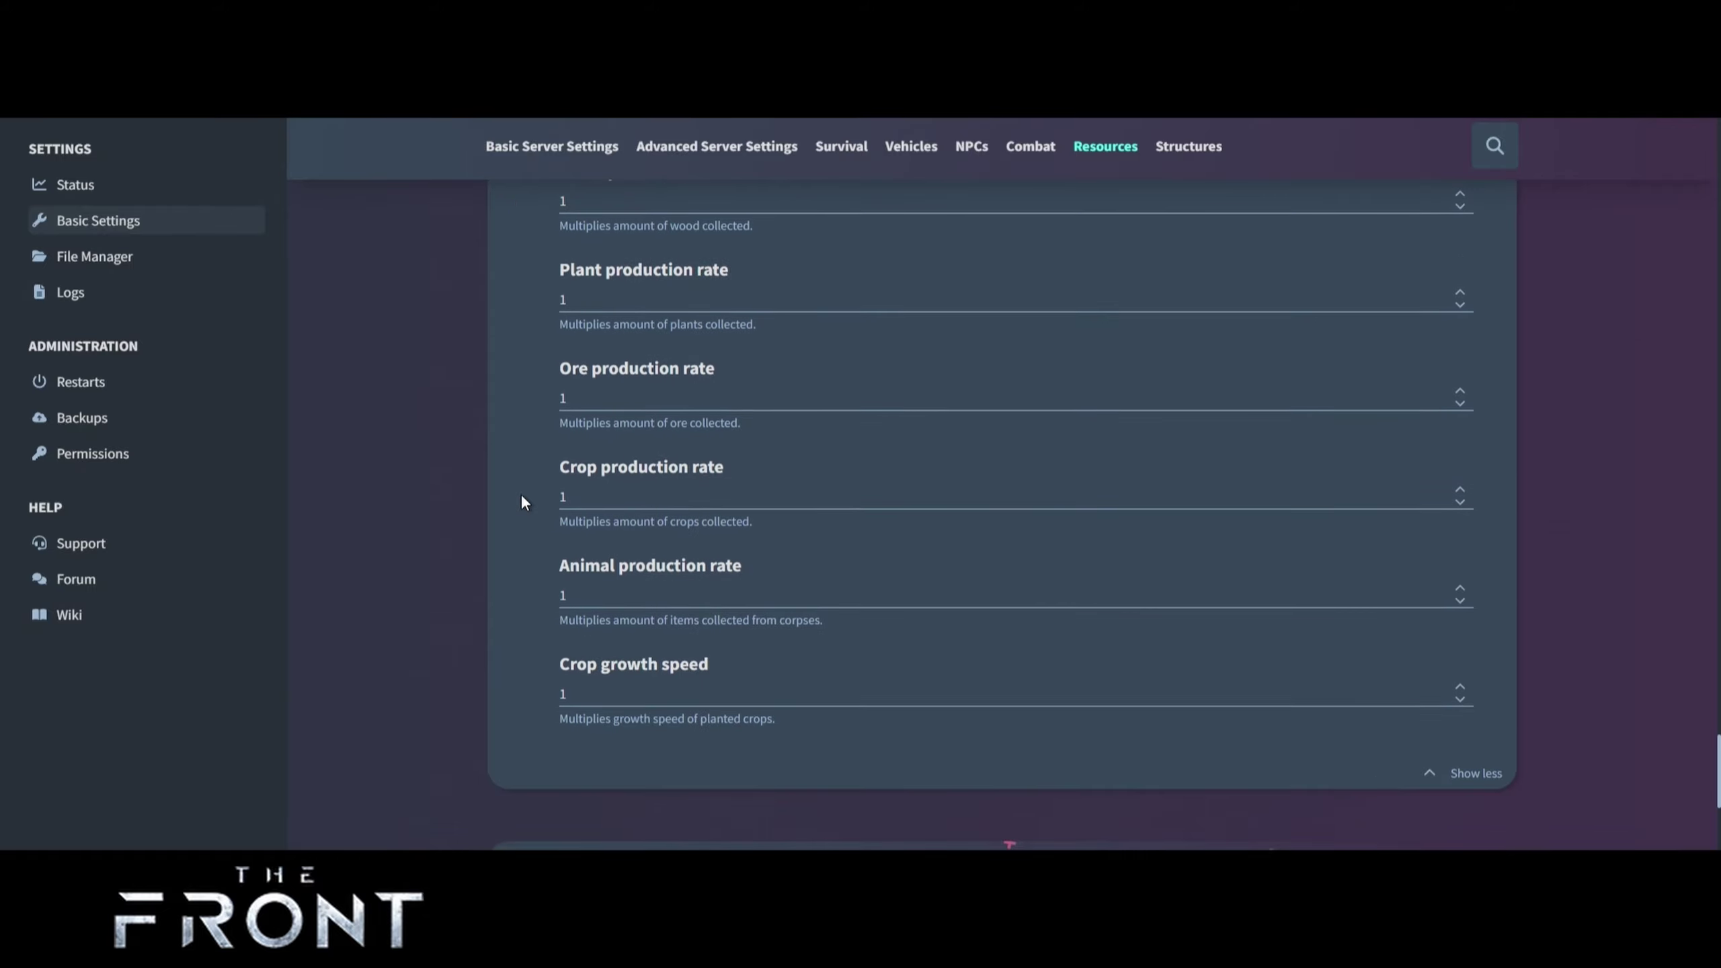
# Review the structure settings, from beacon, trap and turret limits to work production rates and beacon damage resistance and protection.
pyautogui.scroll(-3, 522, 427)
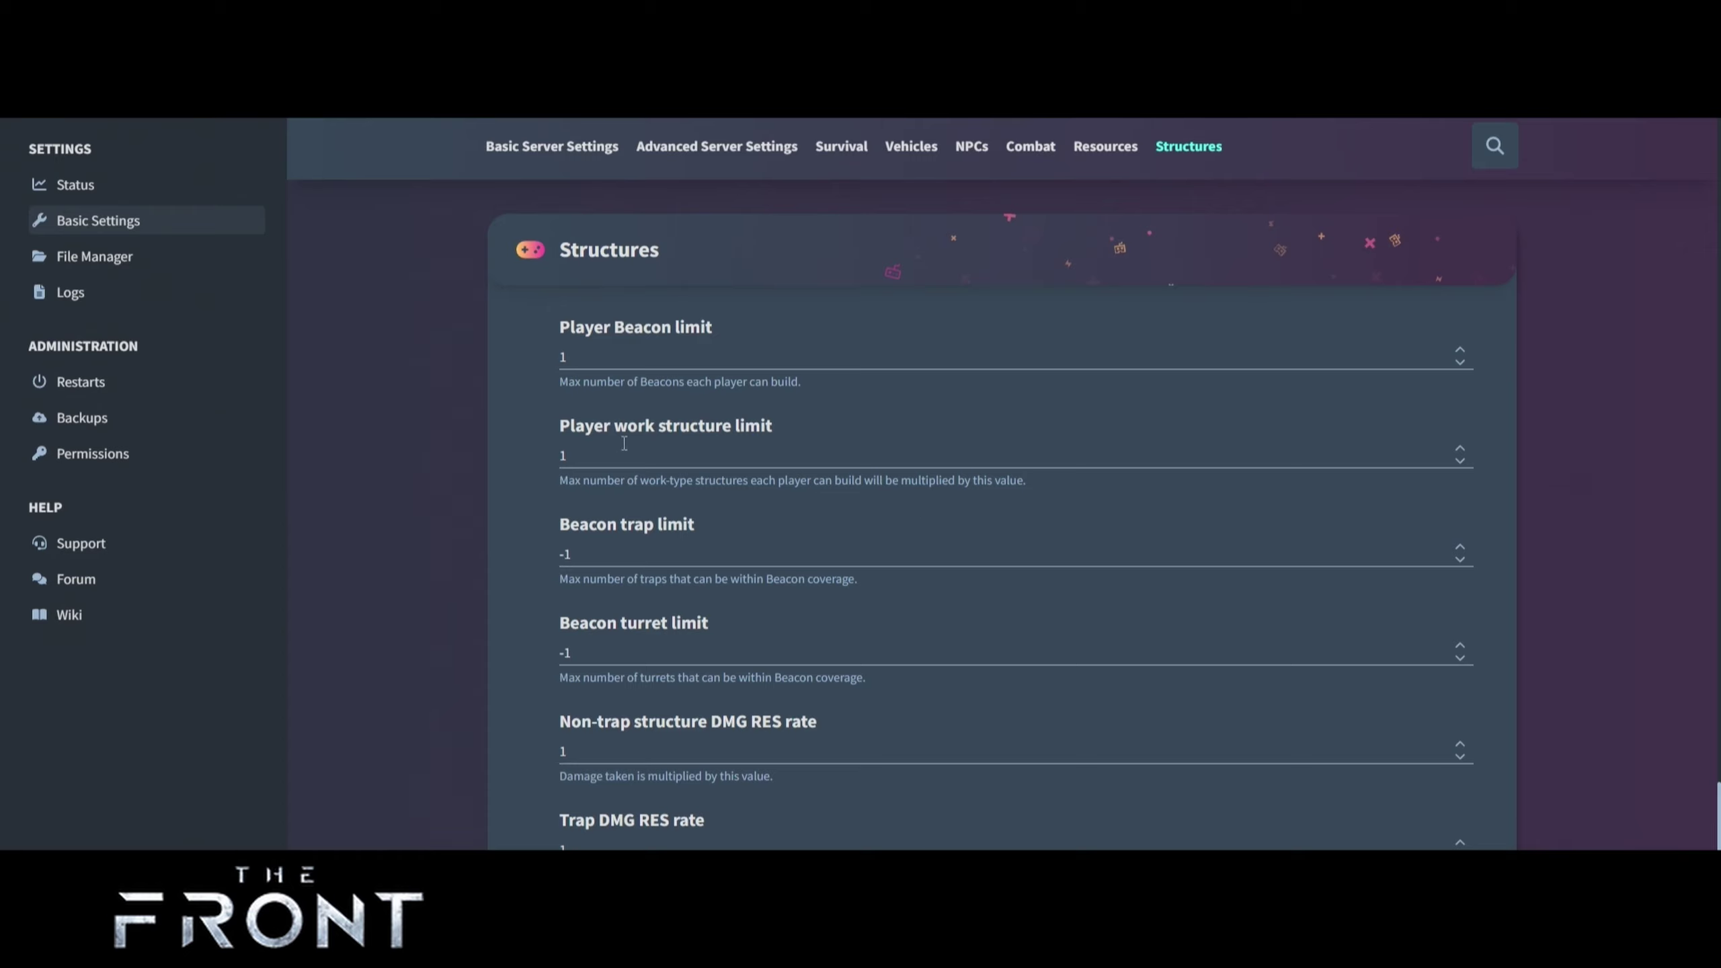
pyautogui.scroll(-3, 508, 546)
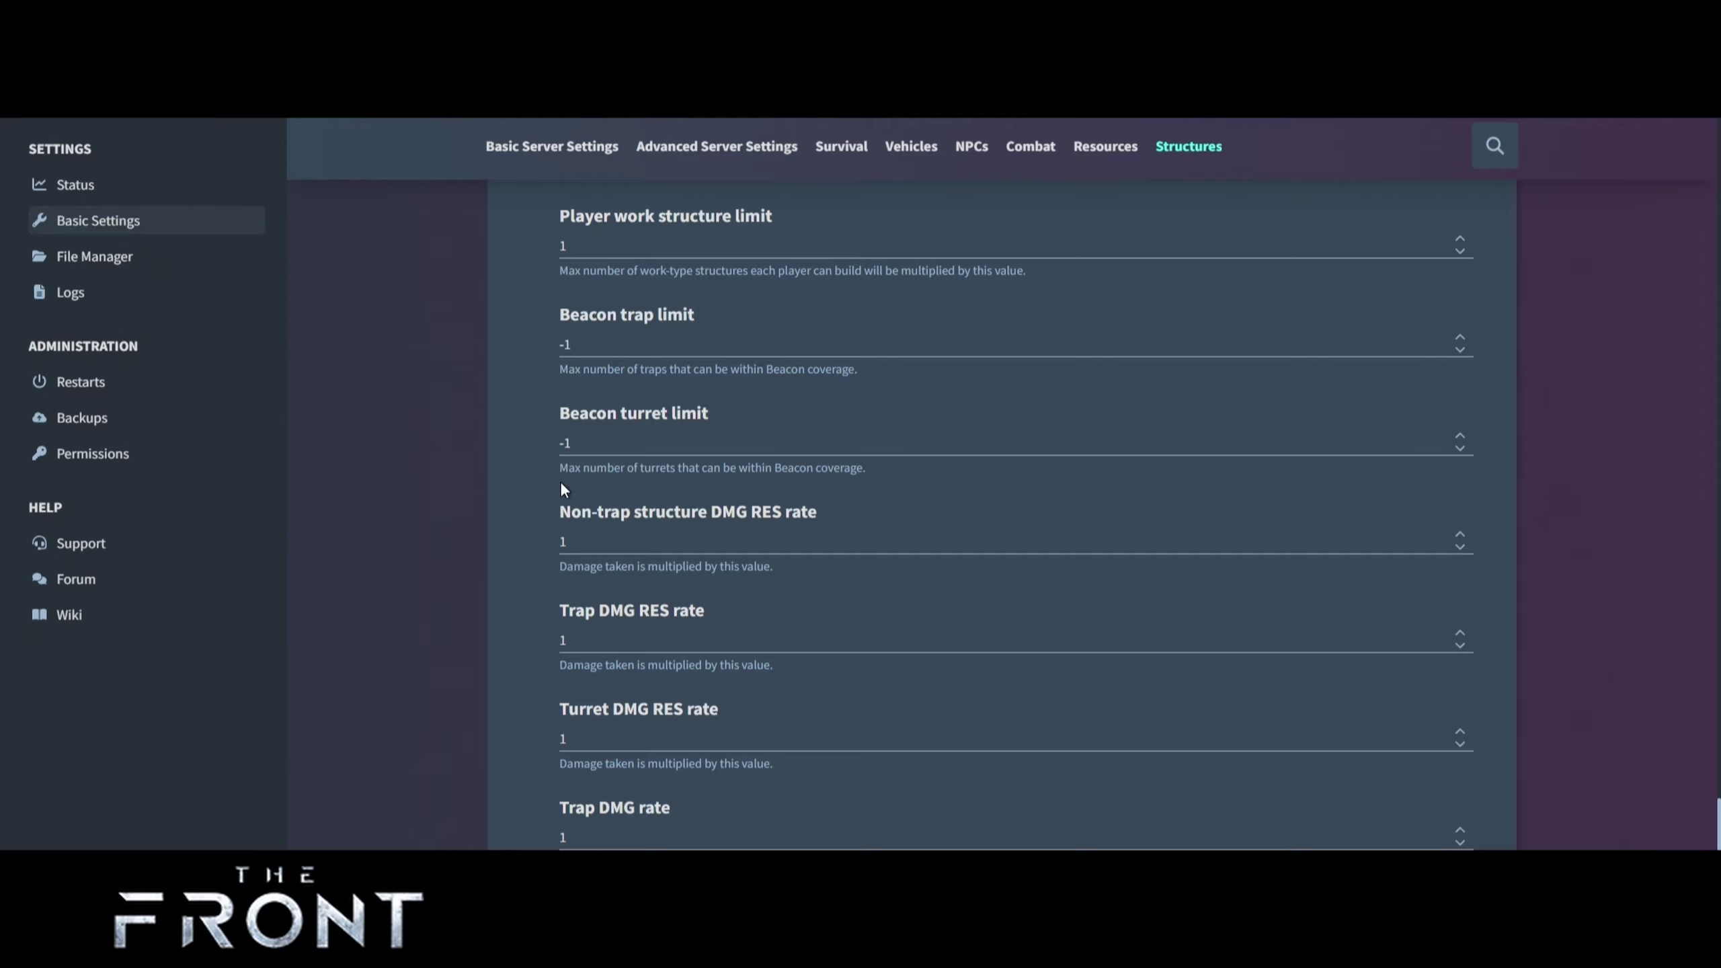
pyautogui.scroll(-3, 563, 501)
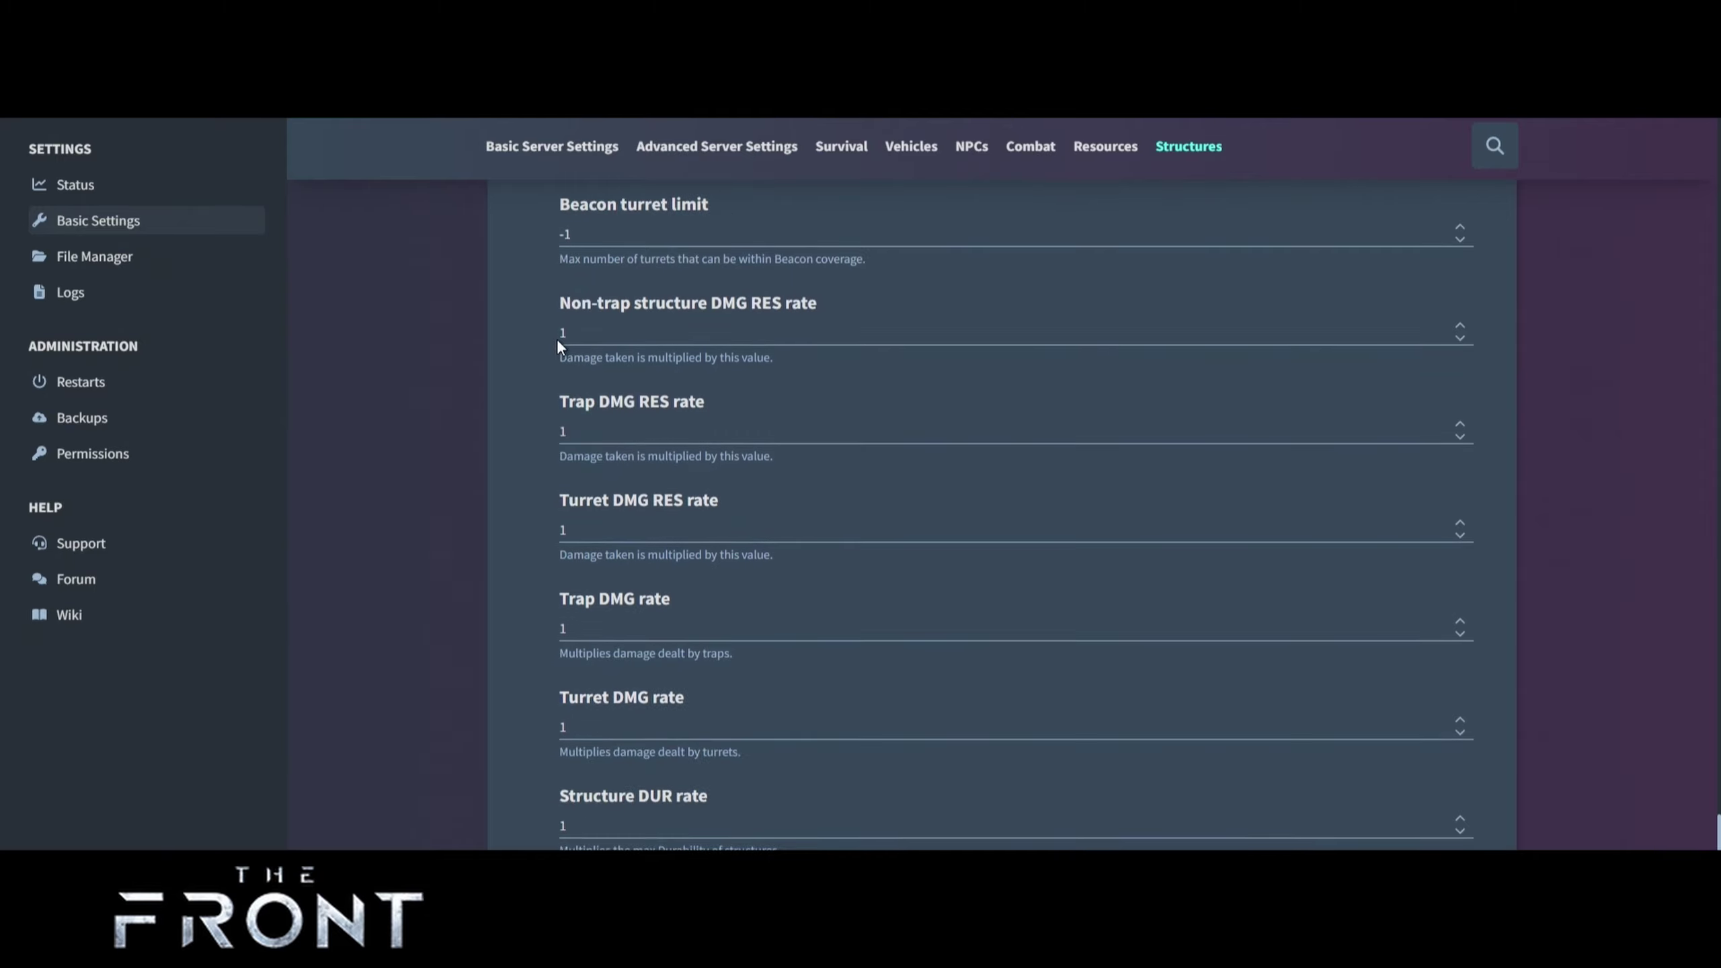
pyautogui.scroll(-9, 522, 447)
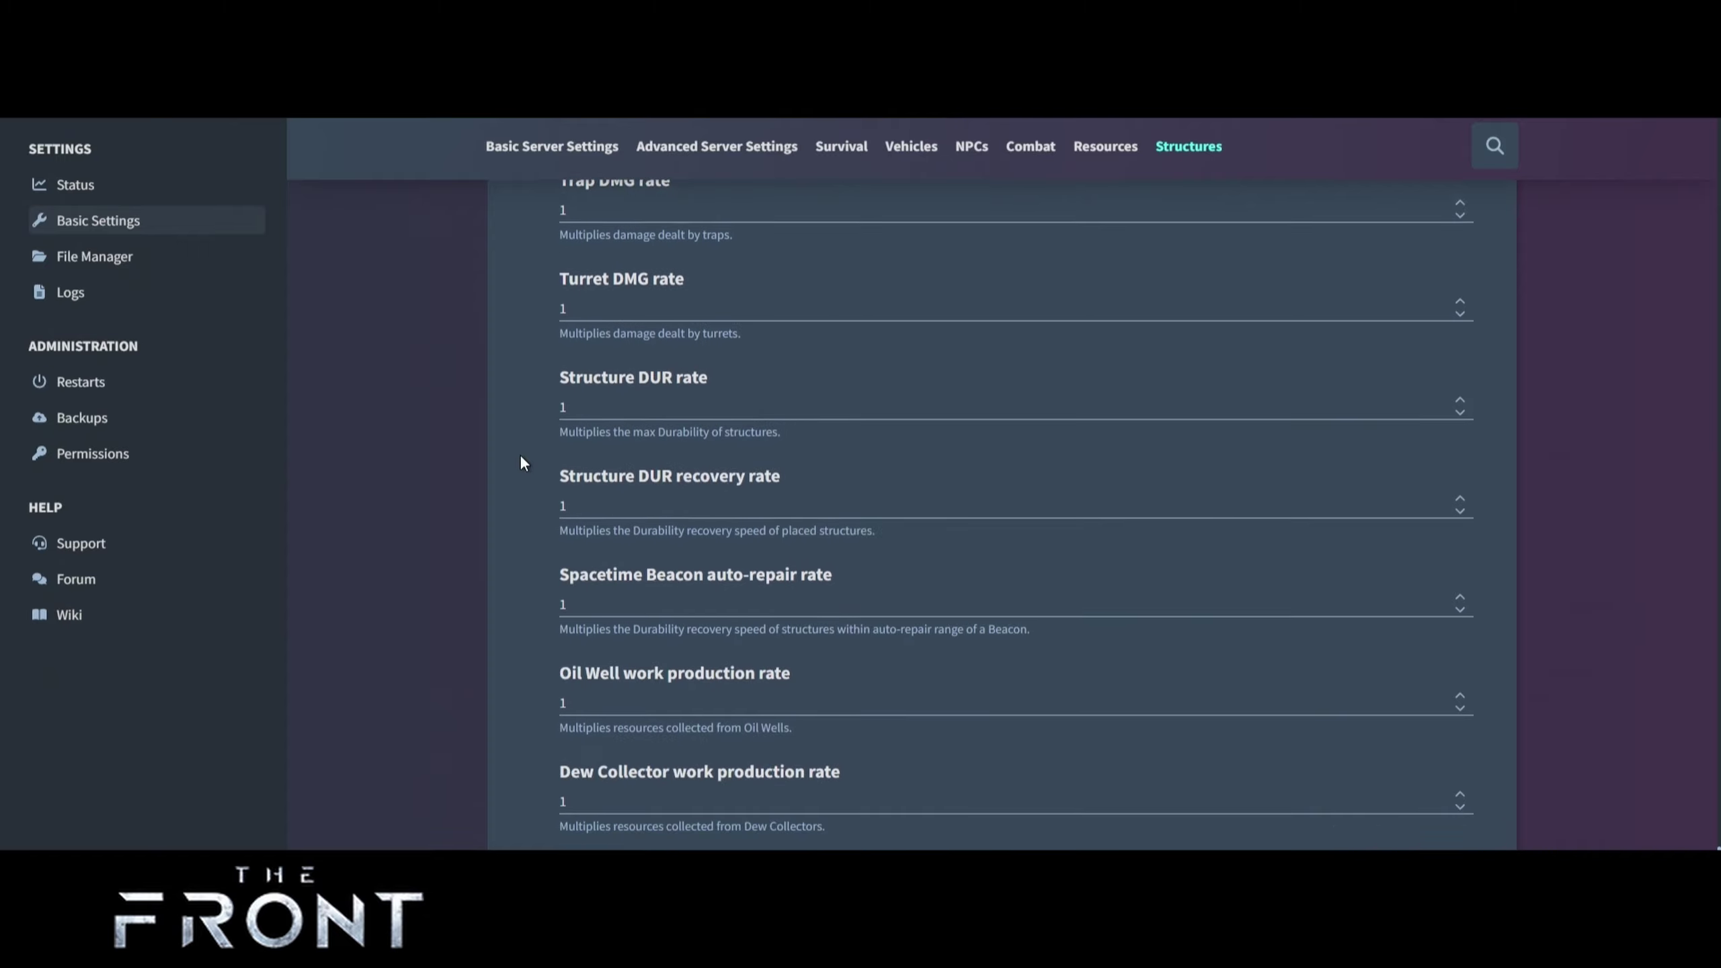
pyautogui.scroll(-6, 521, 462)
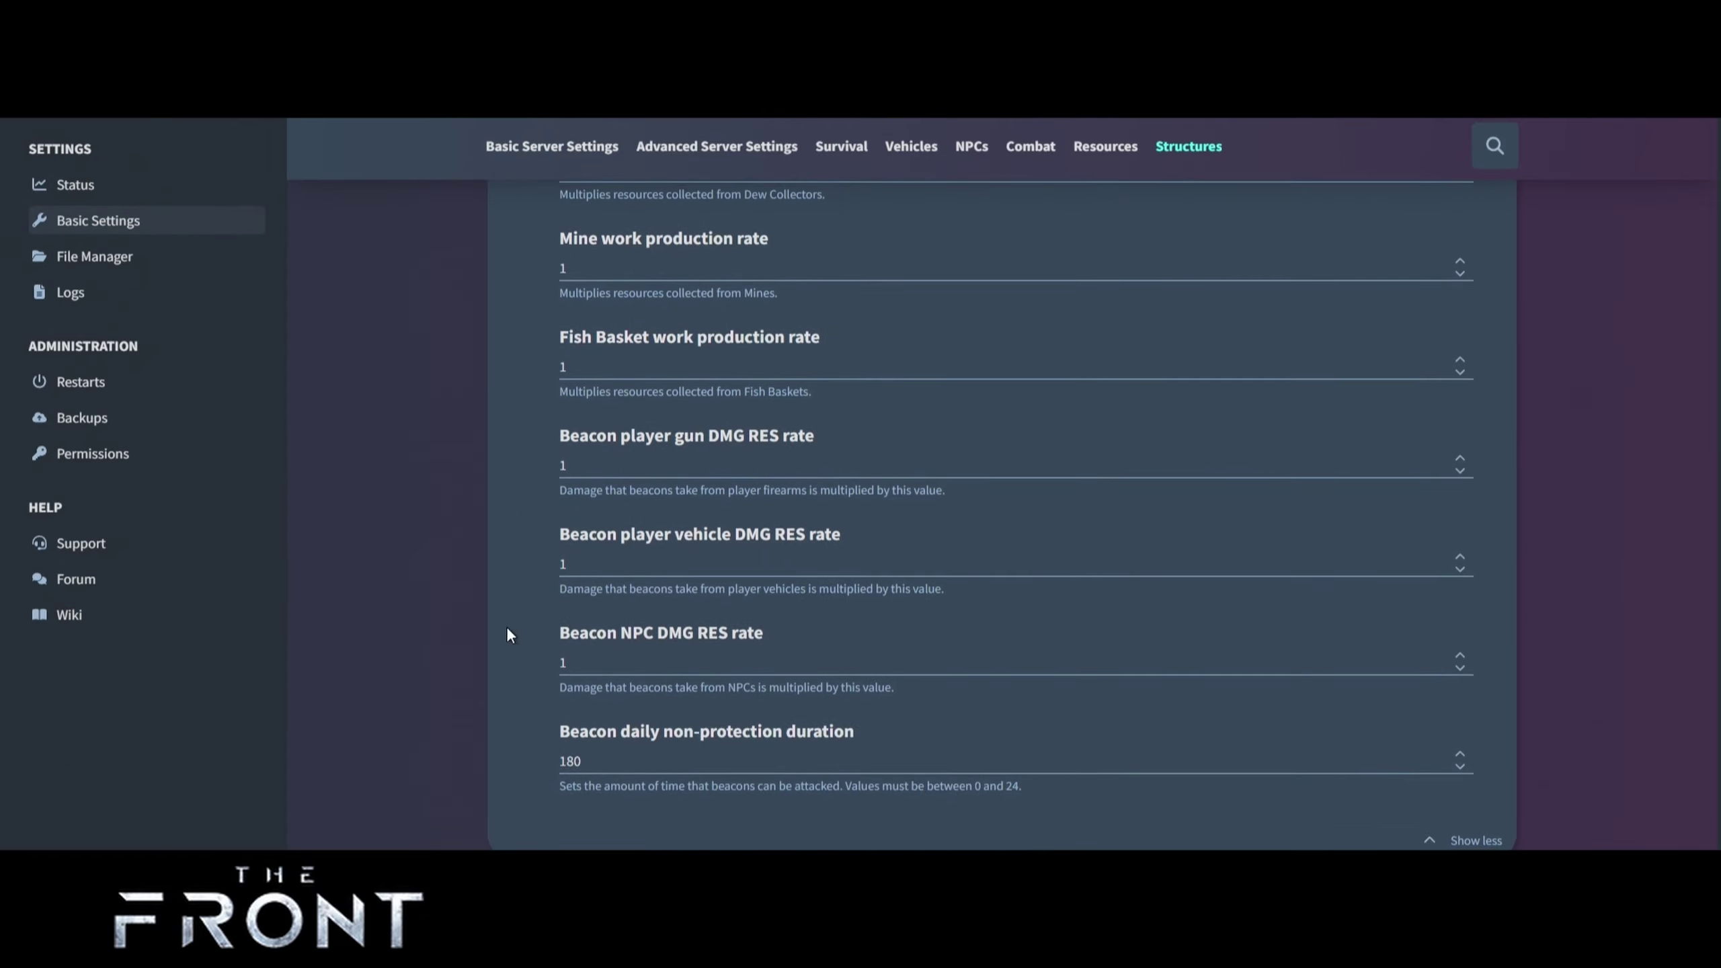
# Add a daily server restart at 06:00 with the description "Daily restart" and save it.
pyautogui.scroll(20, 418, 538)
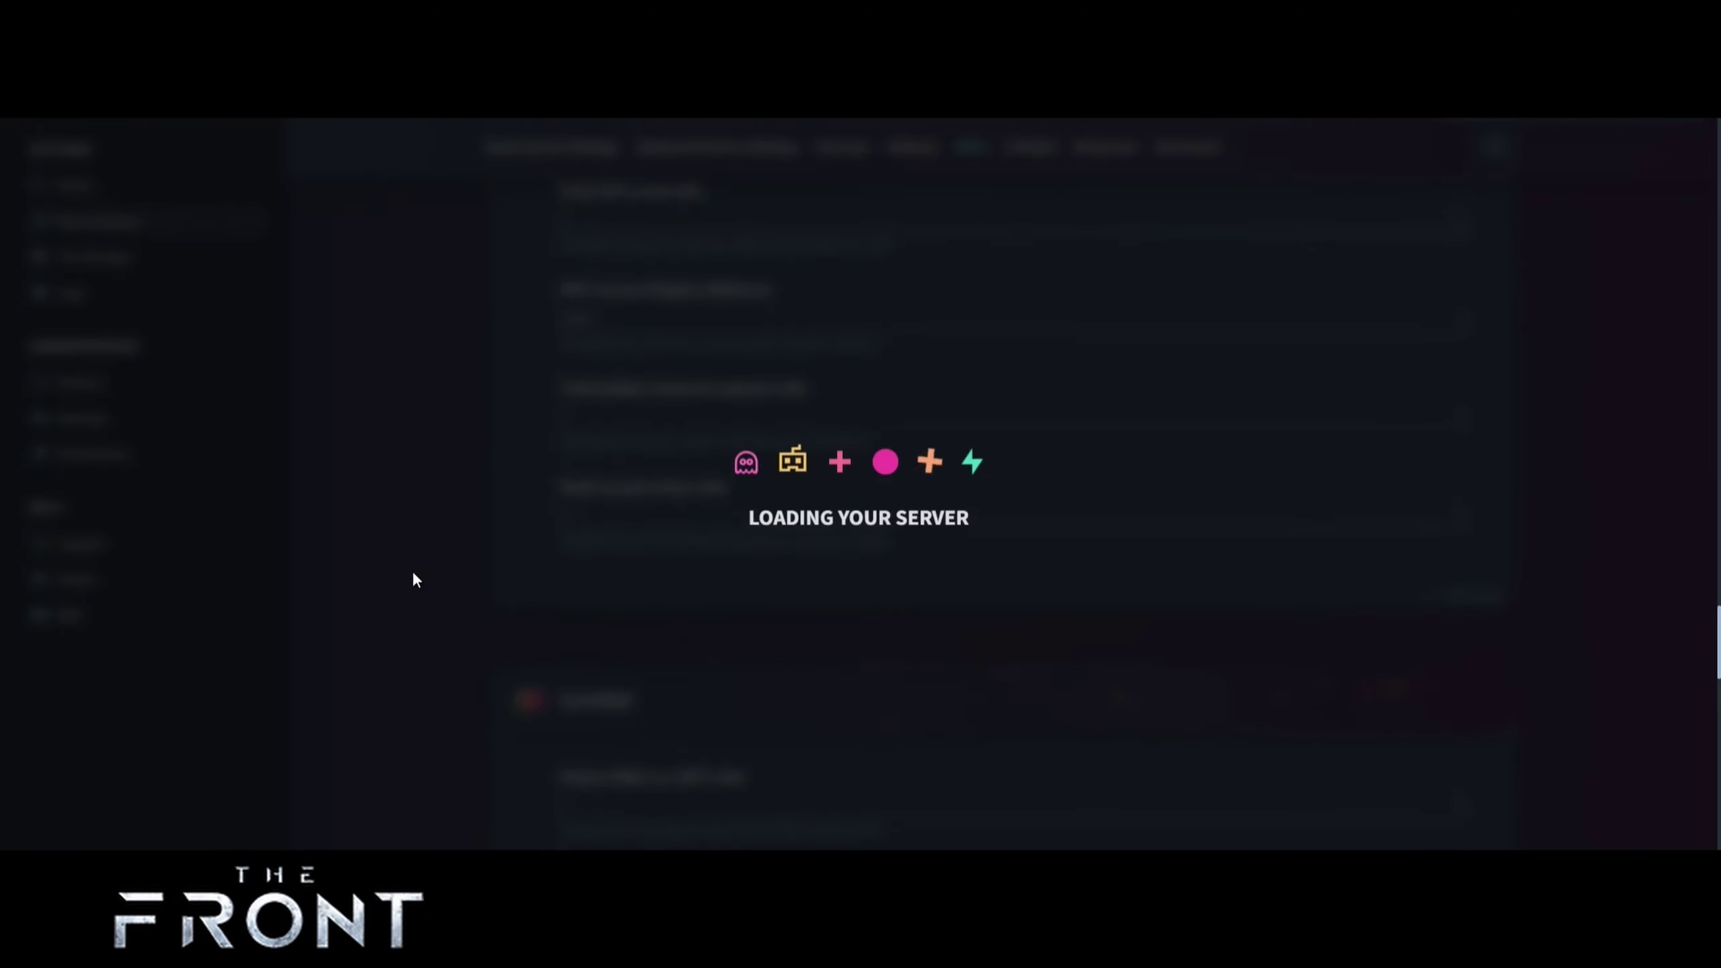
pyautogui.scroll(20, 414, 575)
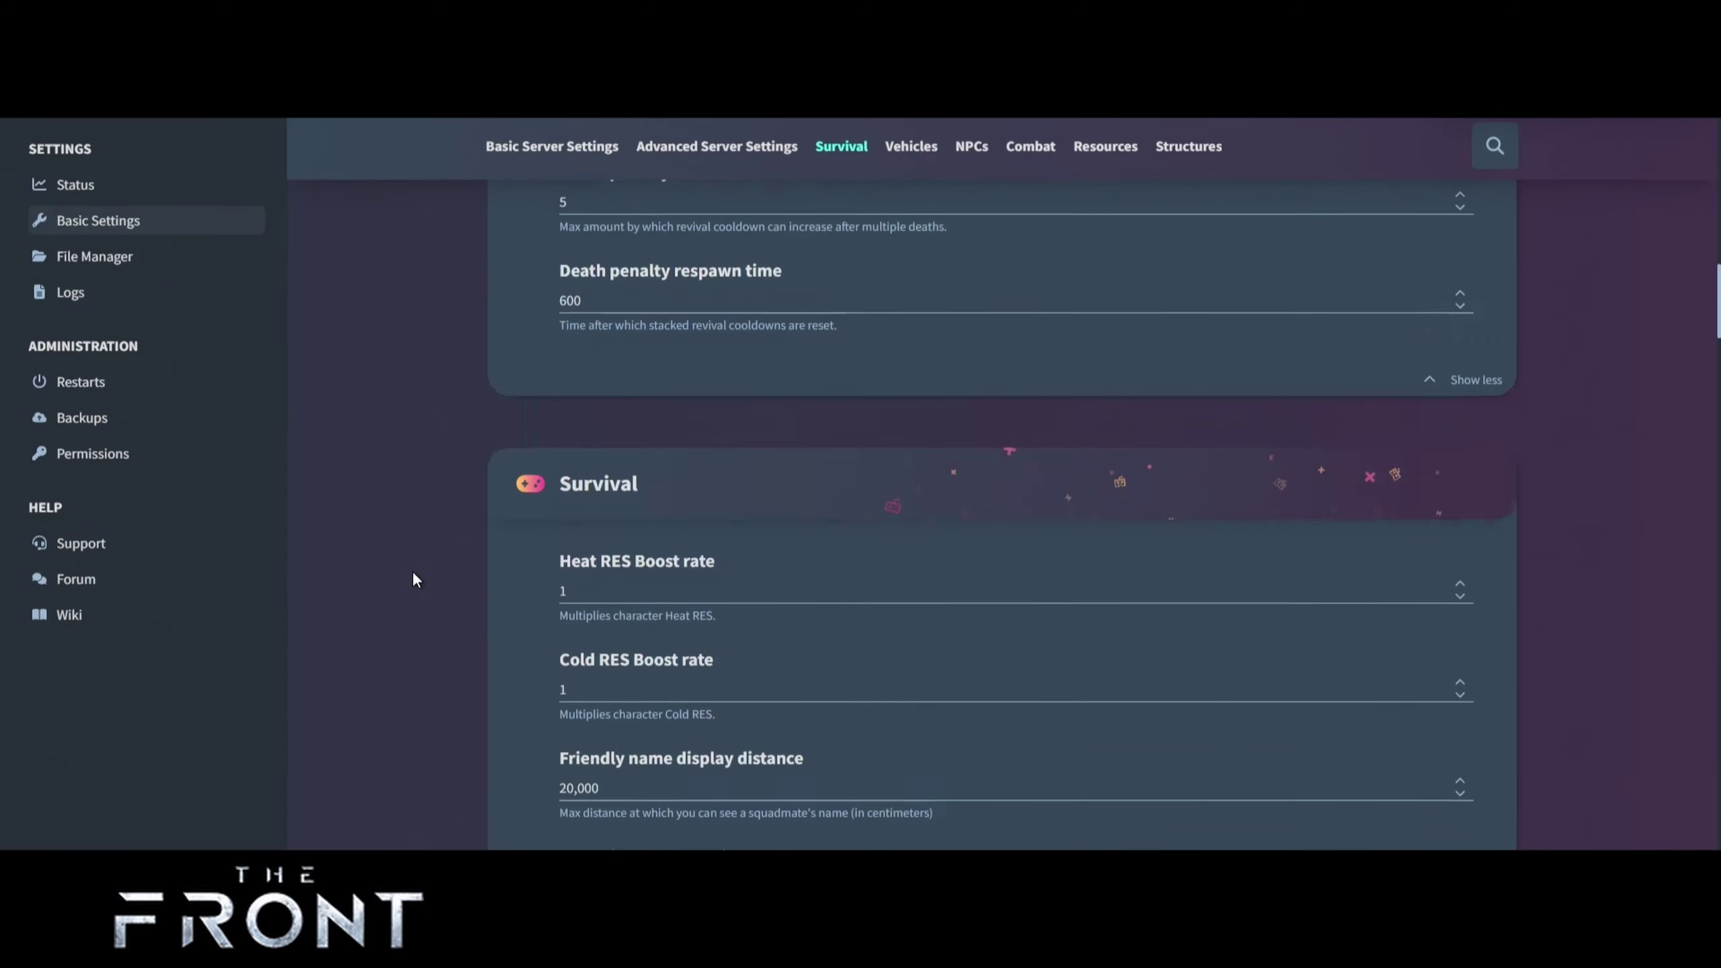
pyautogui.scroll(10, 414, 575)
pyautogui.scroll(5, 415, 537)
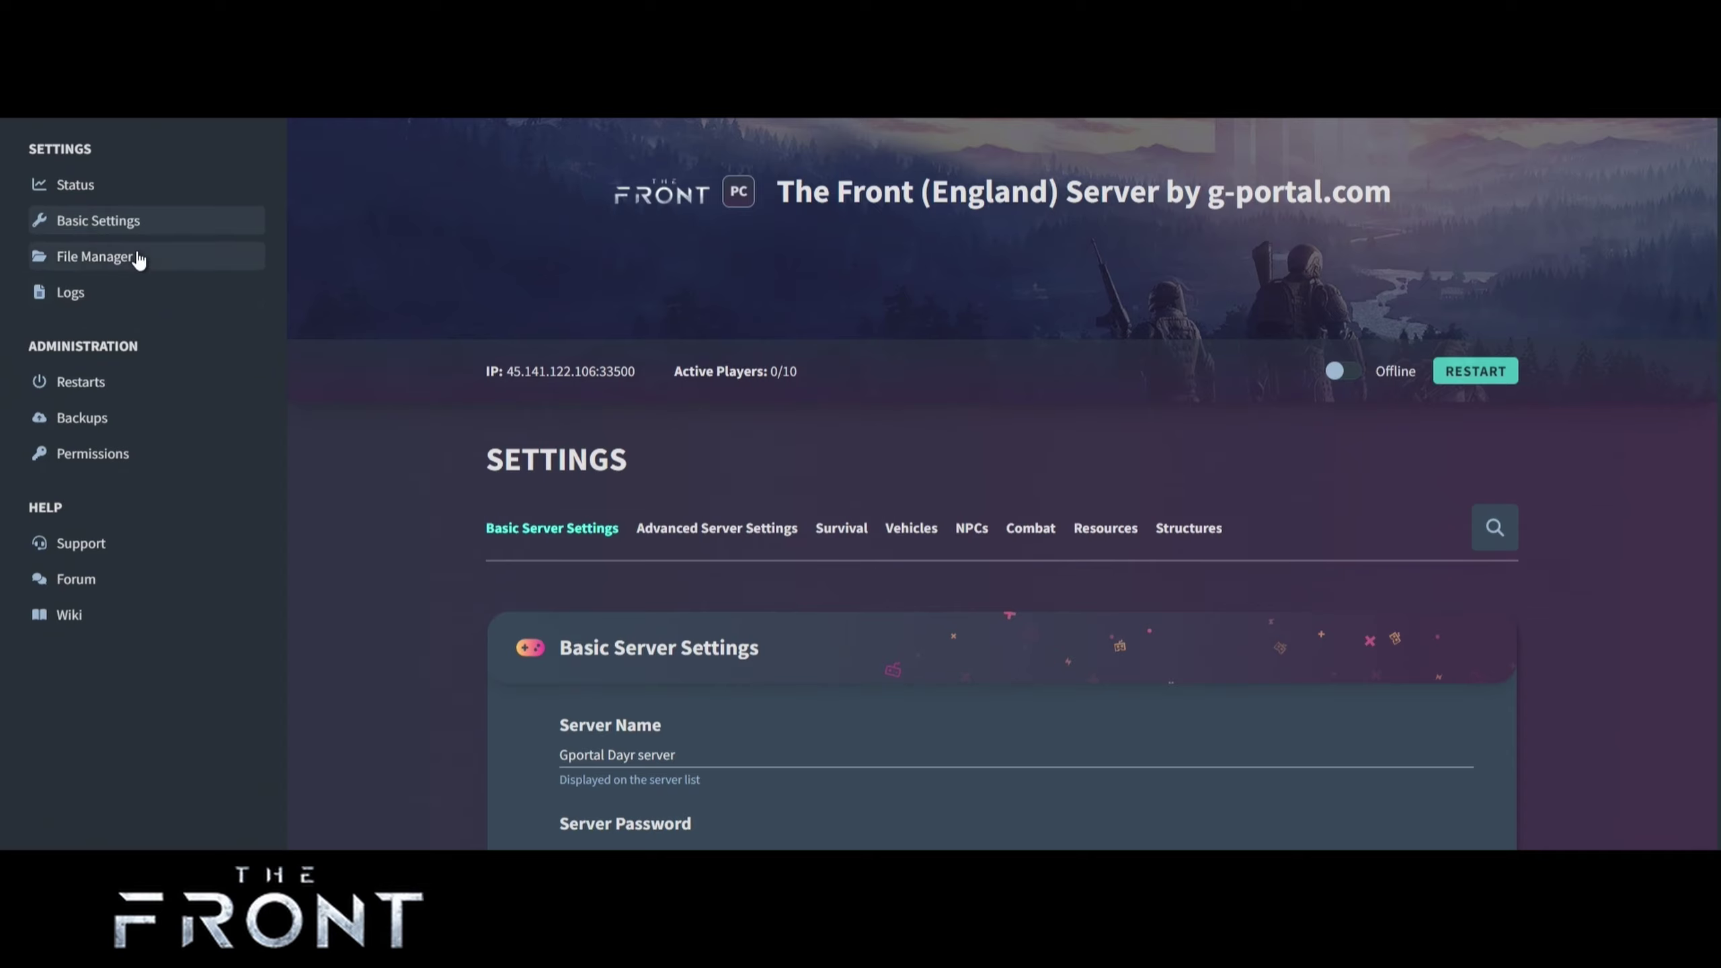
pyautogui.click(84, 385)
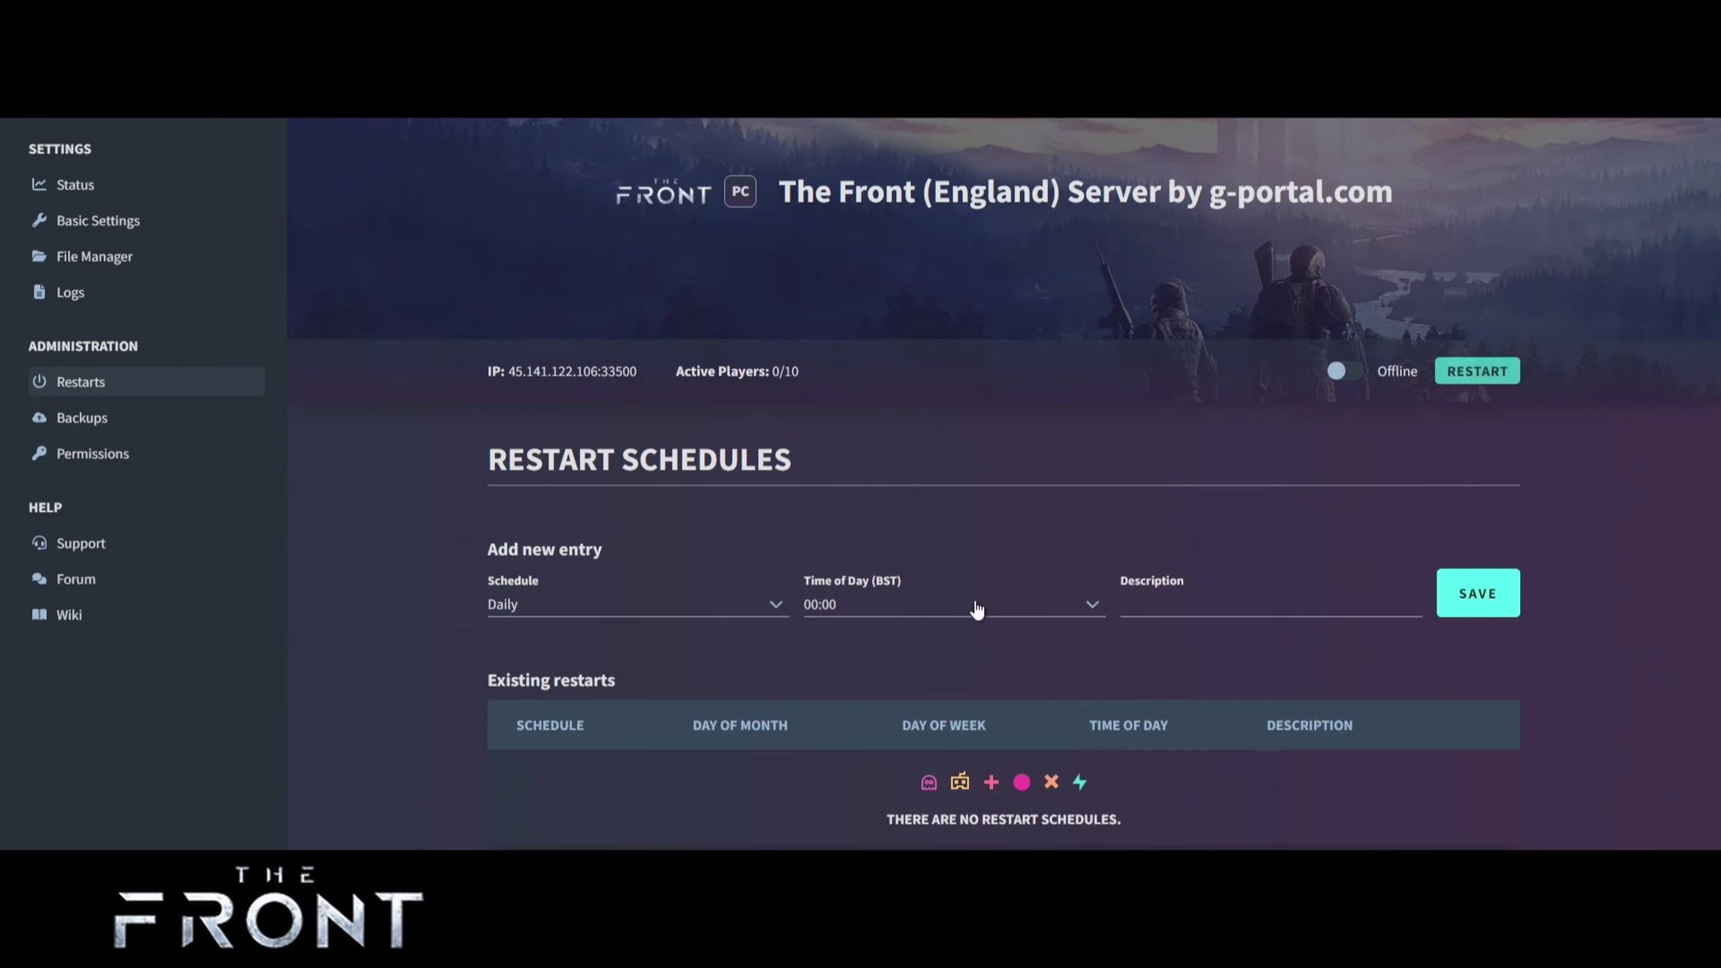
pyautogui.write('aily restart')
pyautogui.click(895, 602)
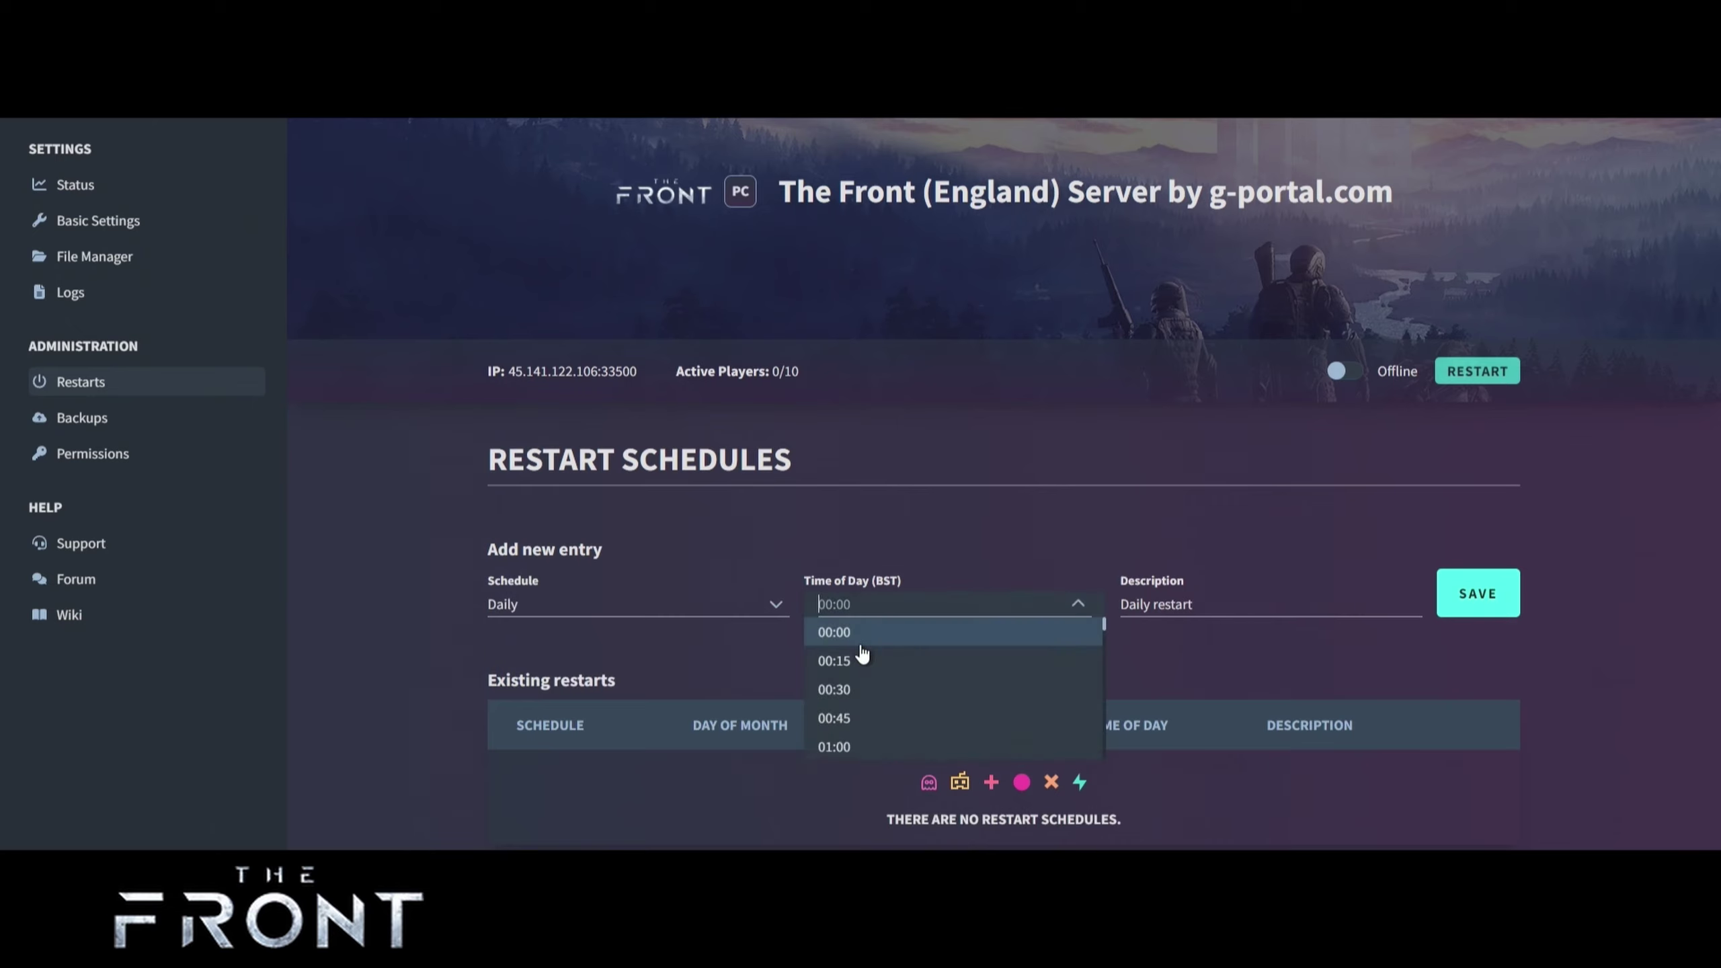
pyautogui.scroll(-10, 874, 692)
pyautogui.click(876, 706)
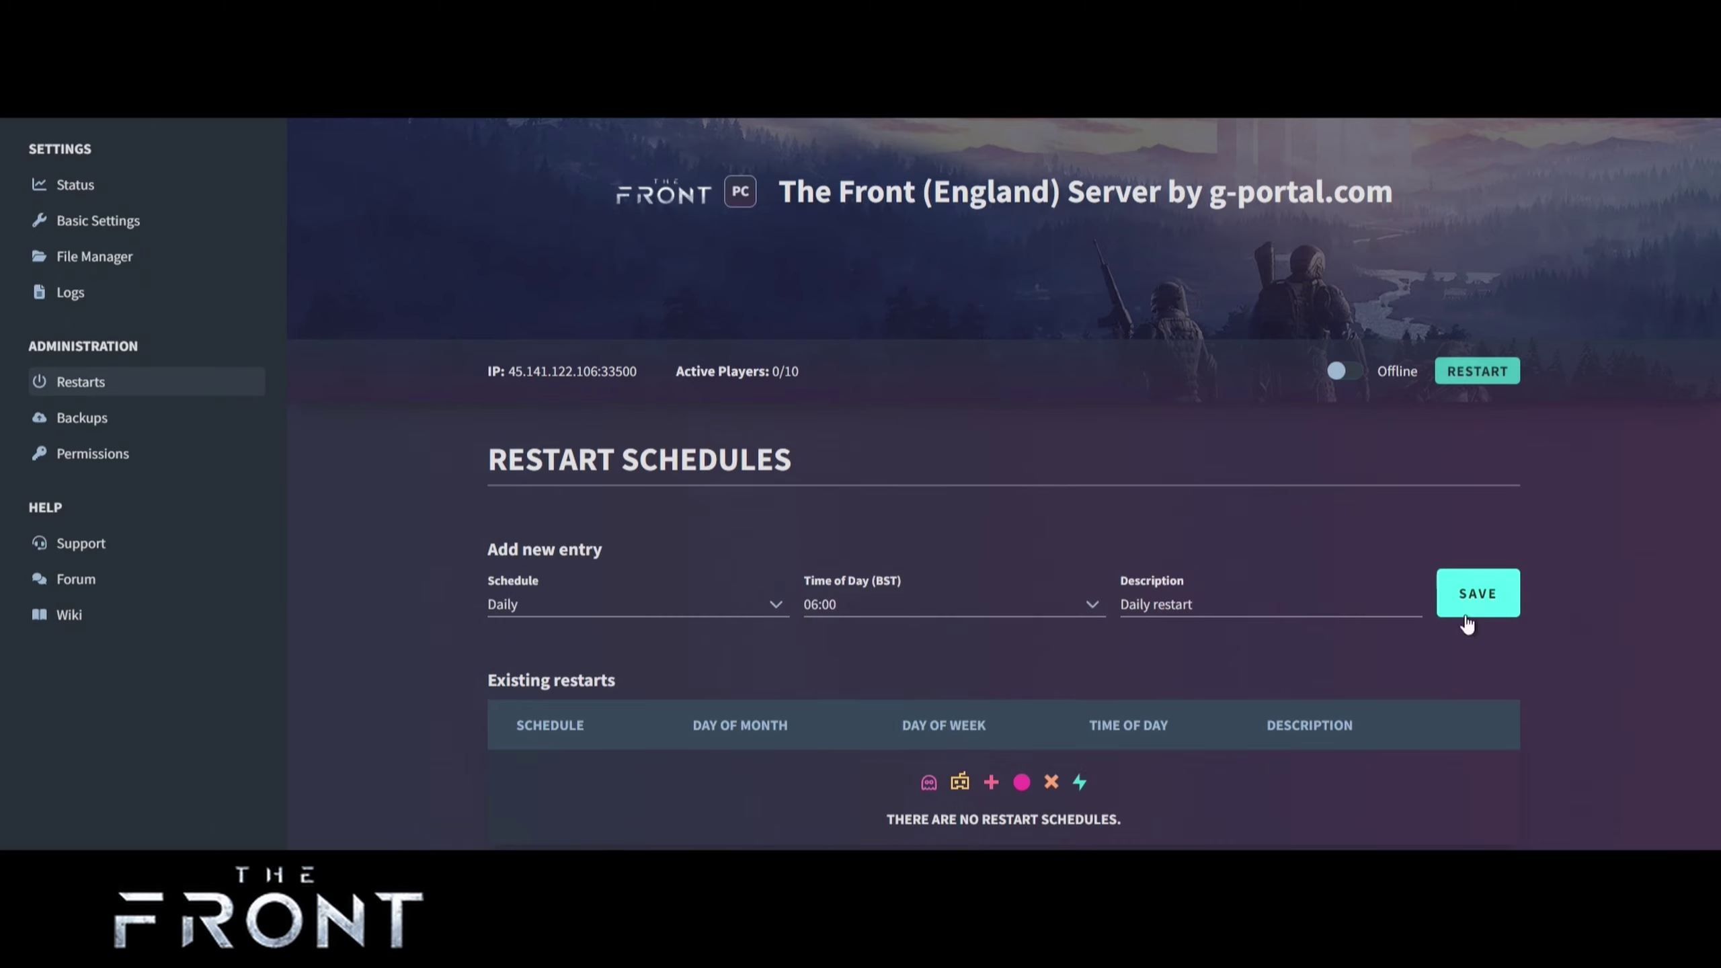
pyautogui.click(1466, 623)
# Turn on automatic backups for the server and look over the backup information.
pyautogui.click(96, 417)
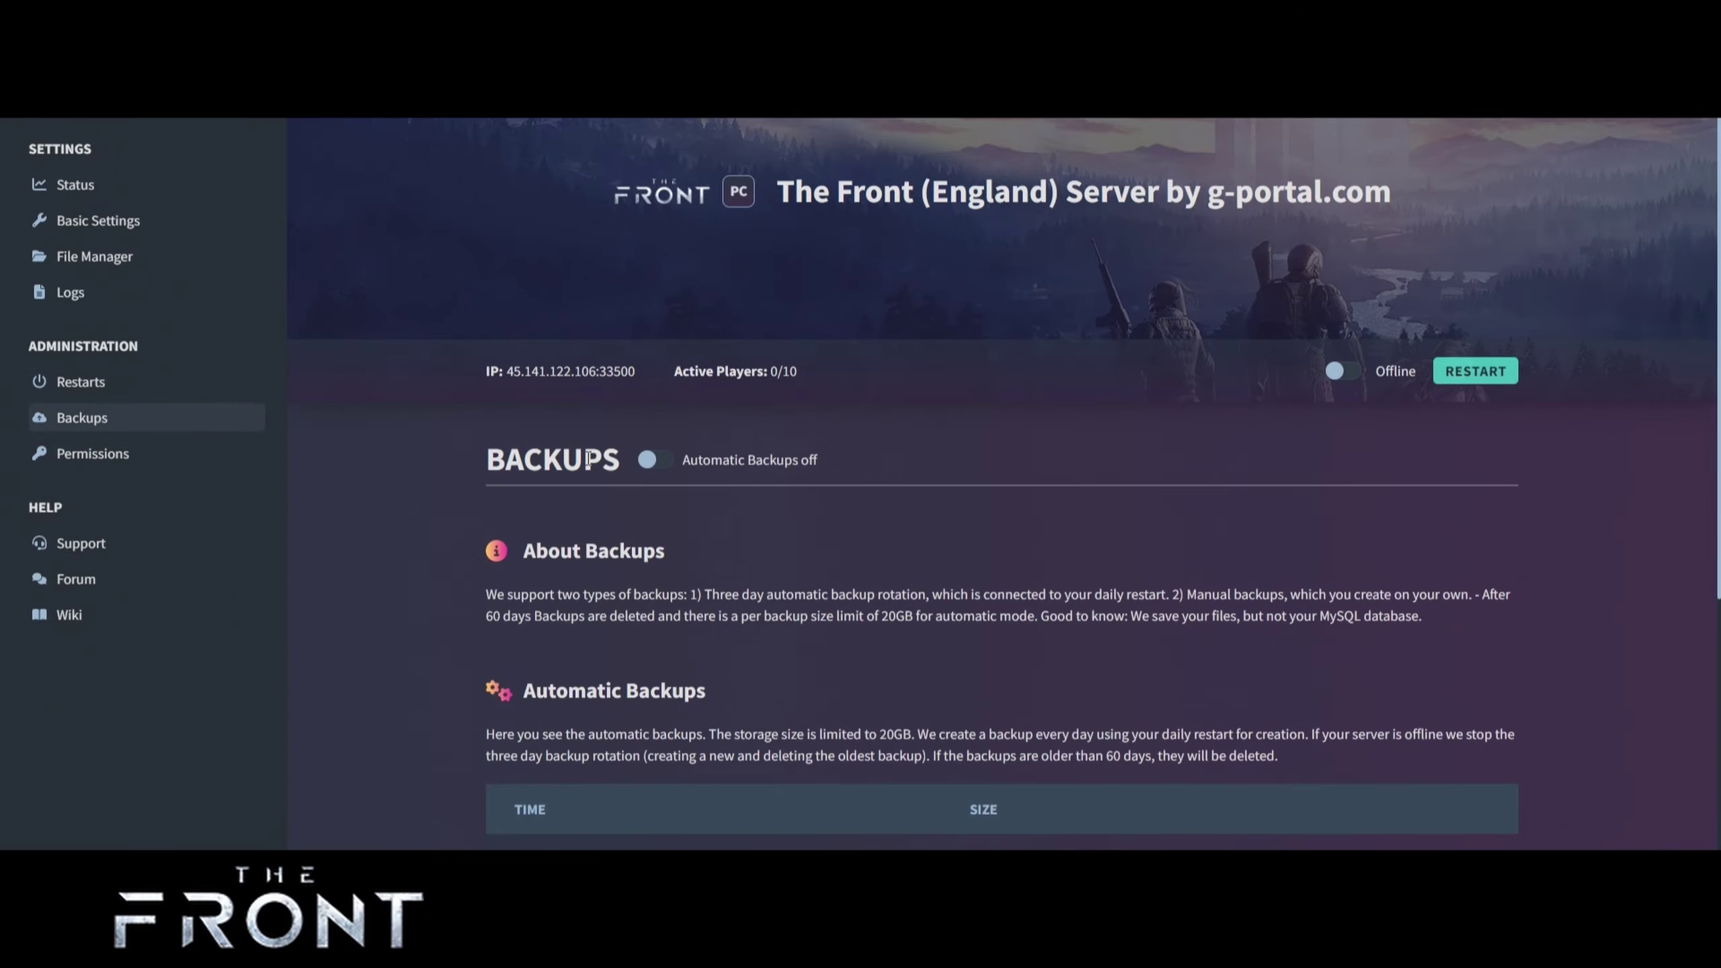
pyautogui.click(652, 461)
pyautogui.click(943, 630)
pyautogui.scroll(-6, 395, 656)
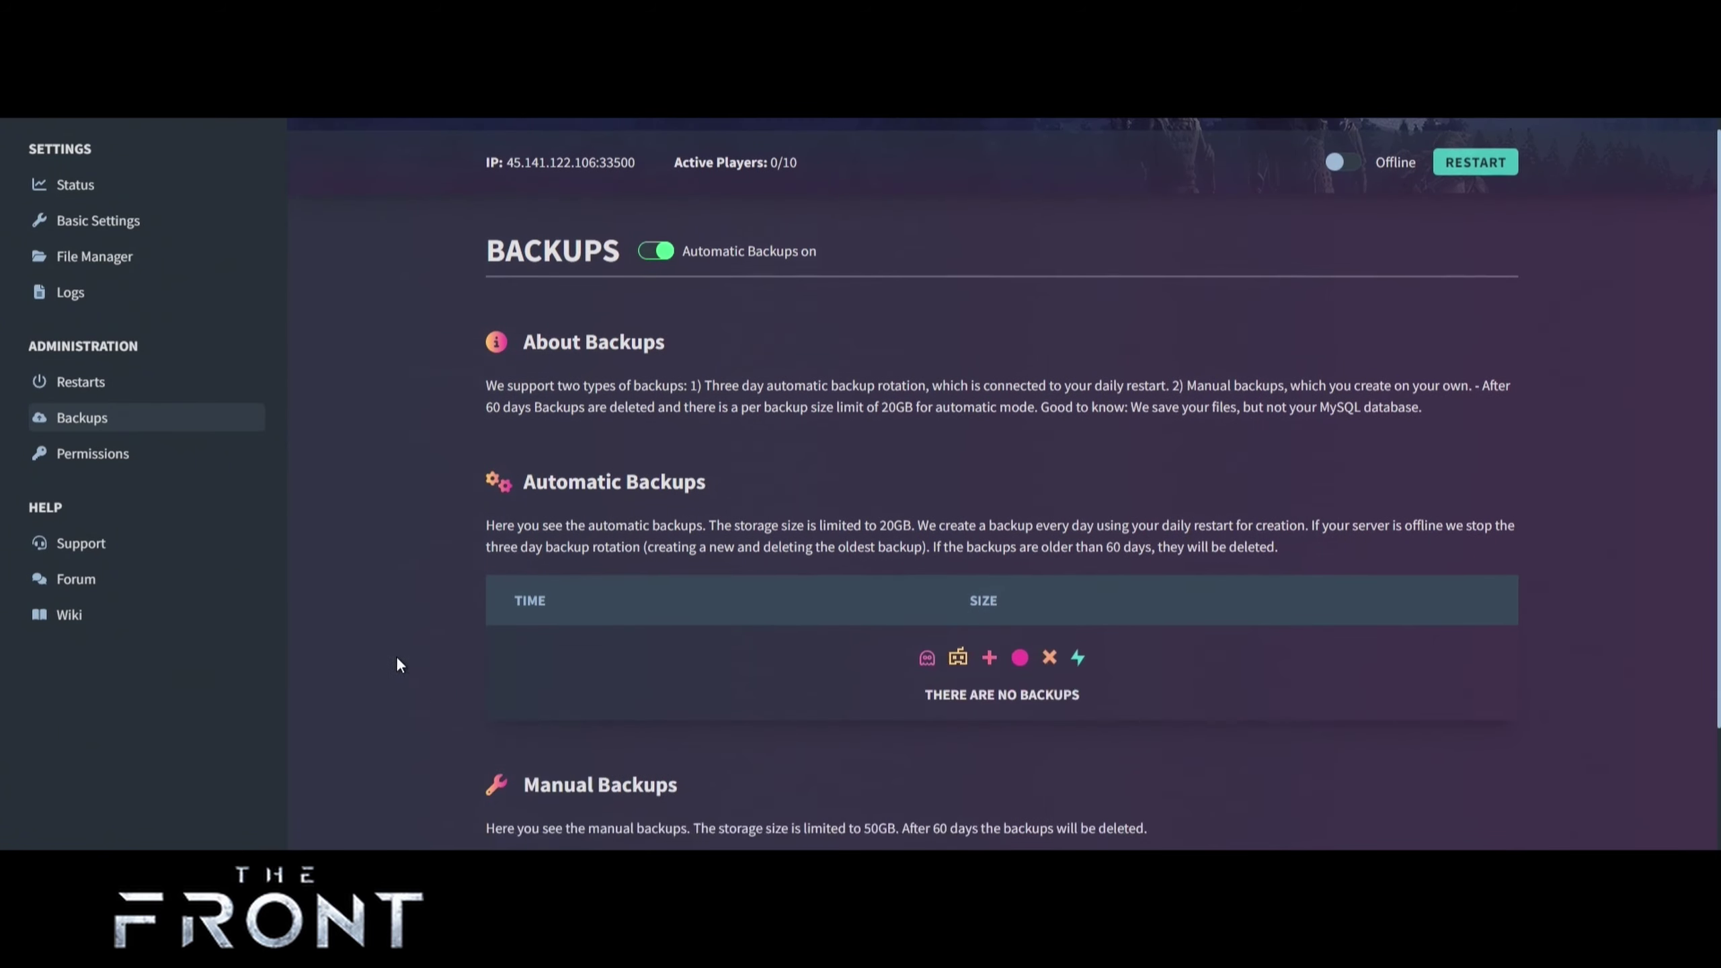
pyautogui.scroll(6, 351, 612)
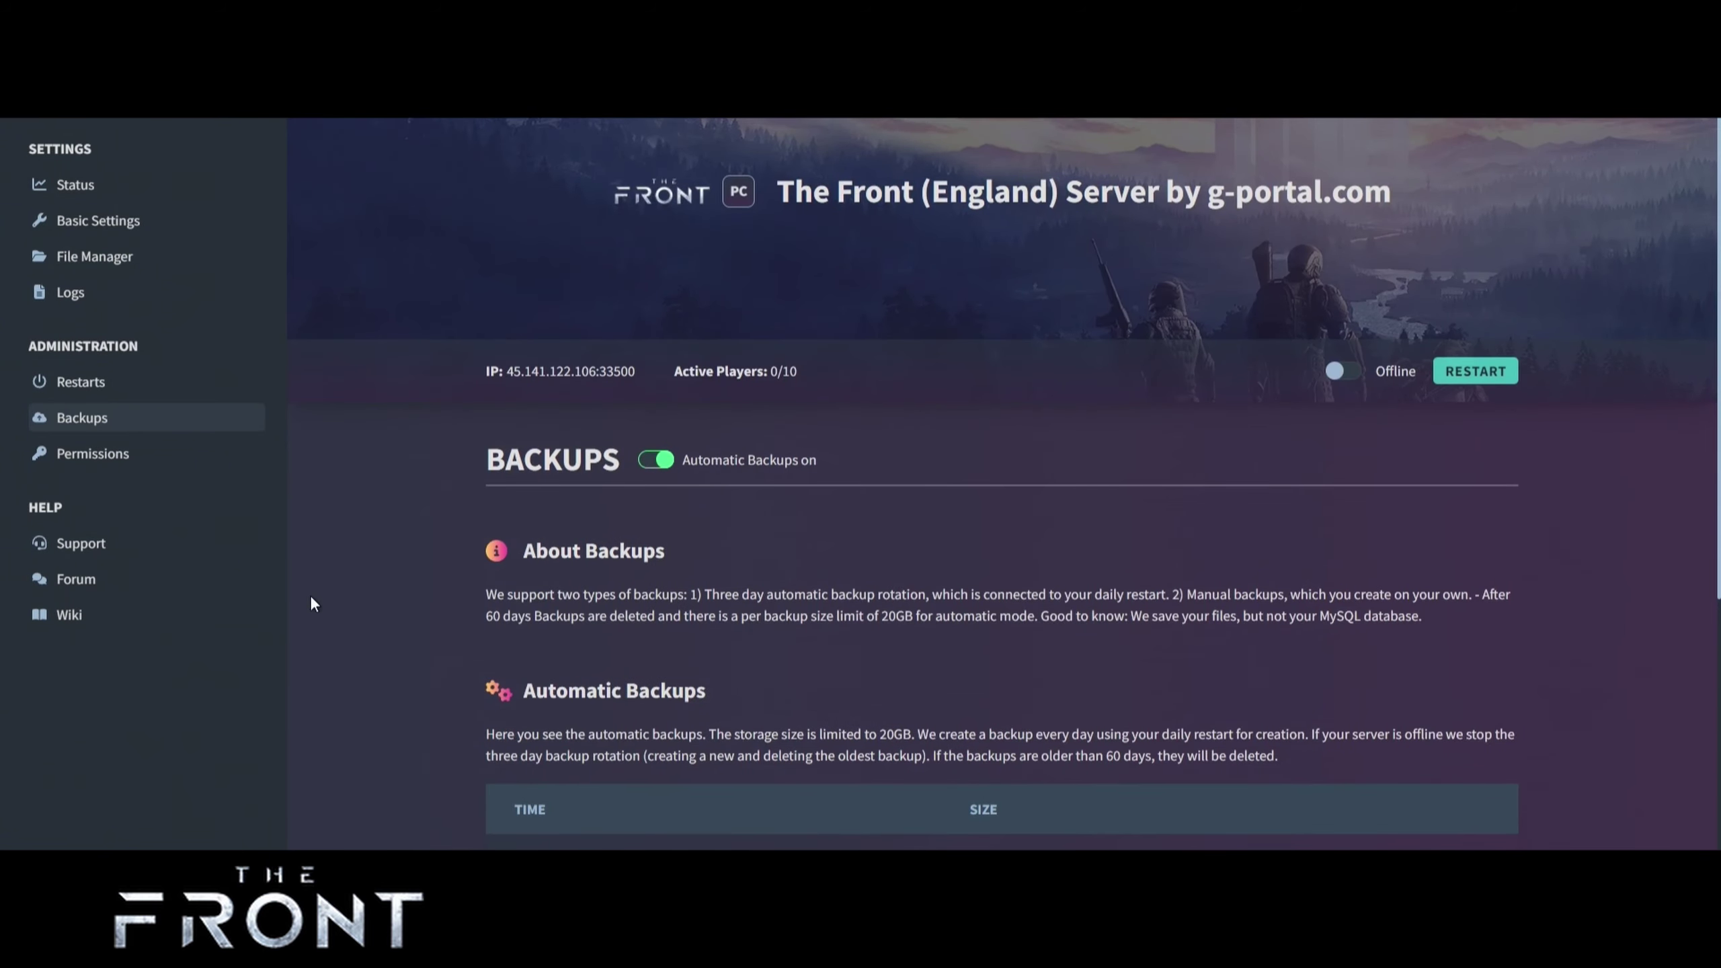
# View the server's user permissions page and the support ticket creation form, returning to the support overview.
pyautogui.click(162, 461)
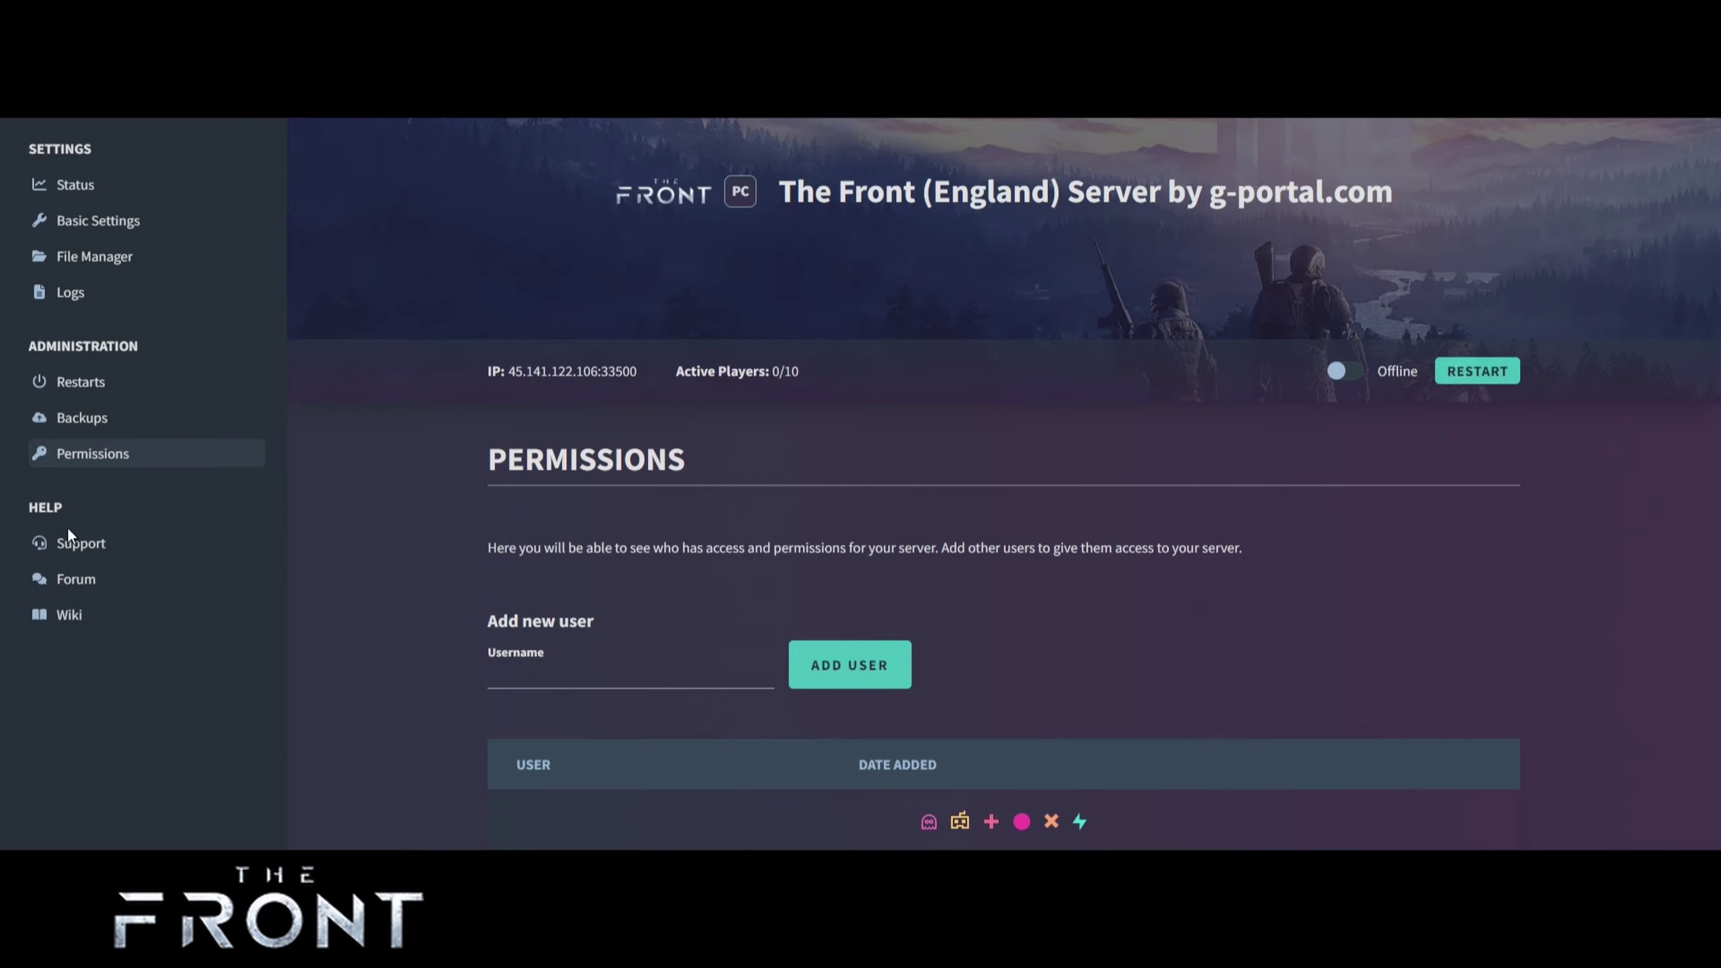
pyautogui.click(99, 553)
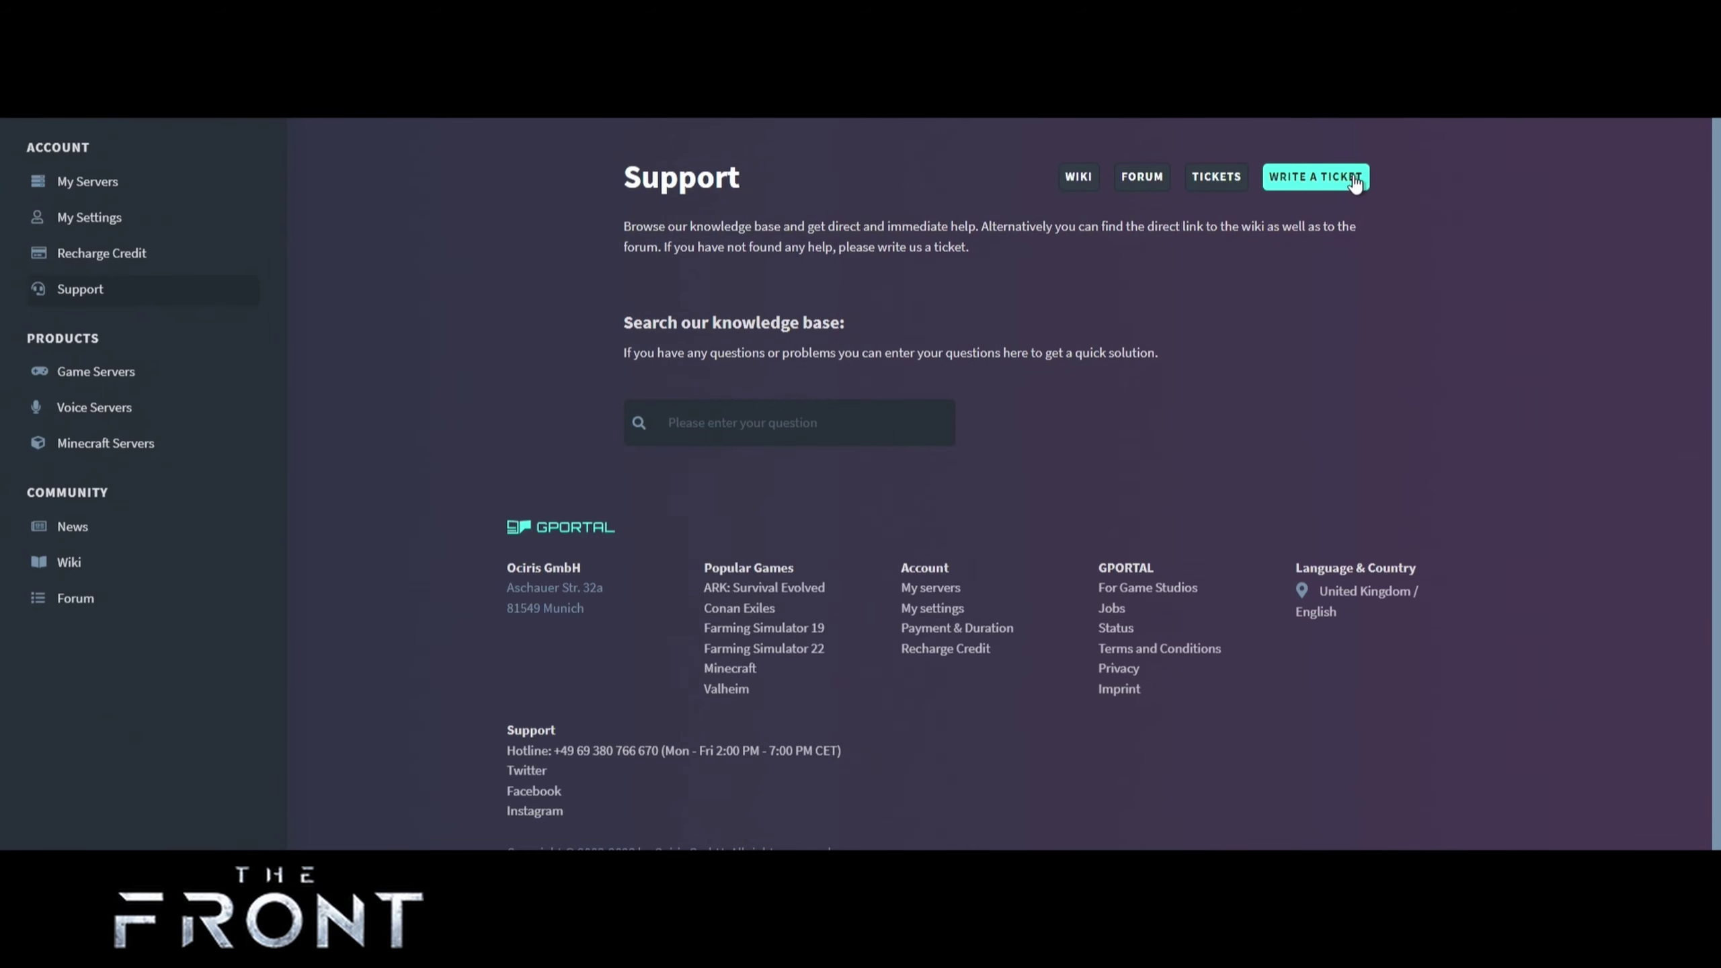
pyautogui.click(1354, 182)
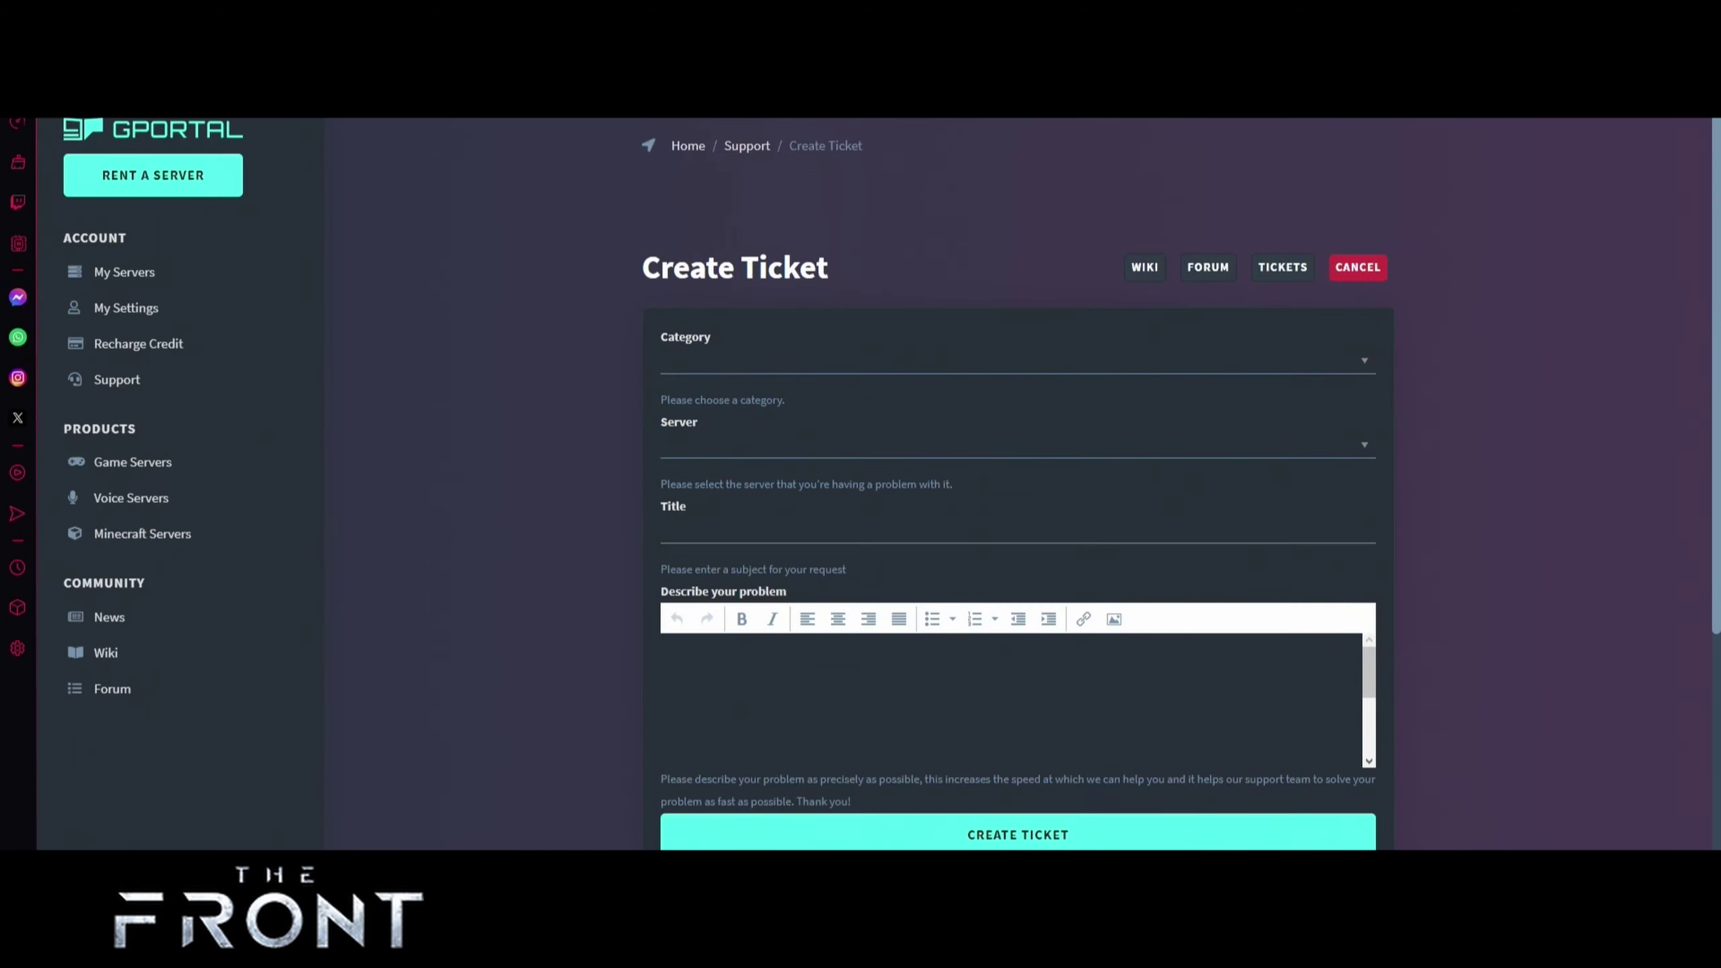
pyautogui.hotkey('alt', 'Left')
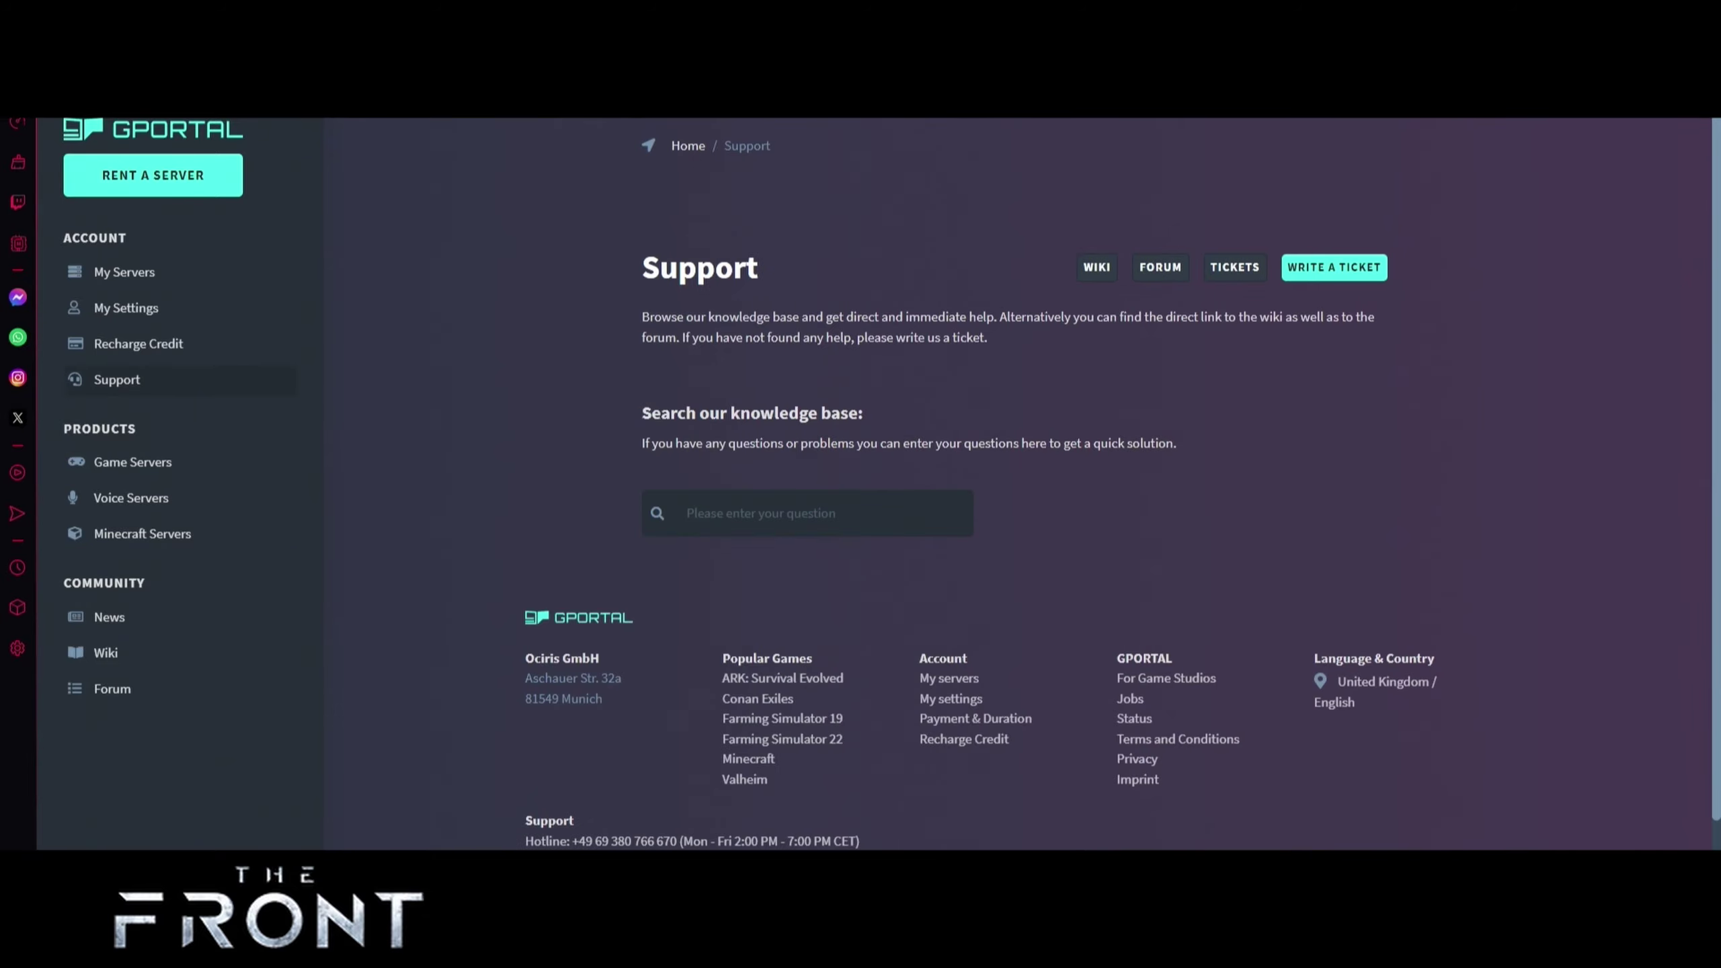
# Return to the overview of rented servers and select The Front (England) server.
pyautogui.click(93, 285)
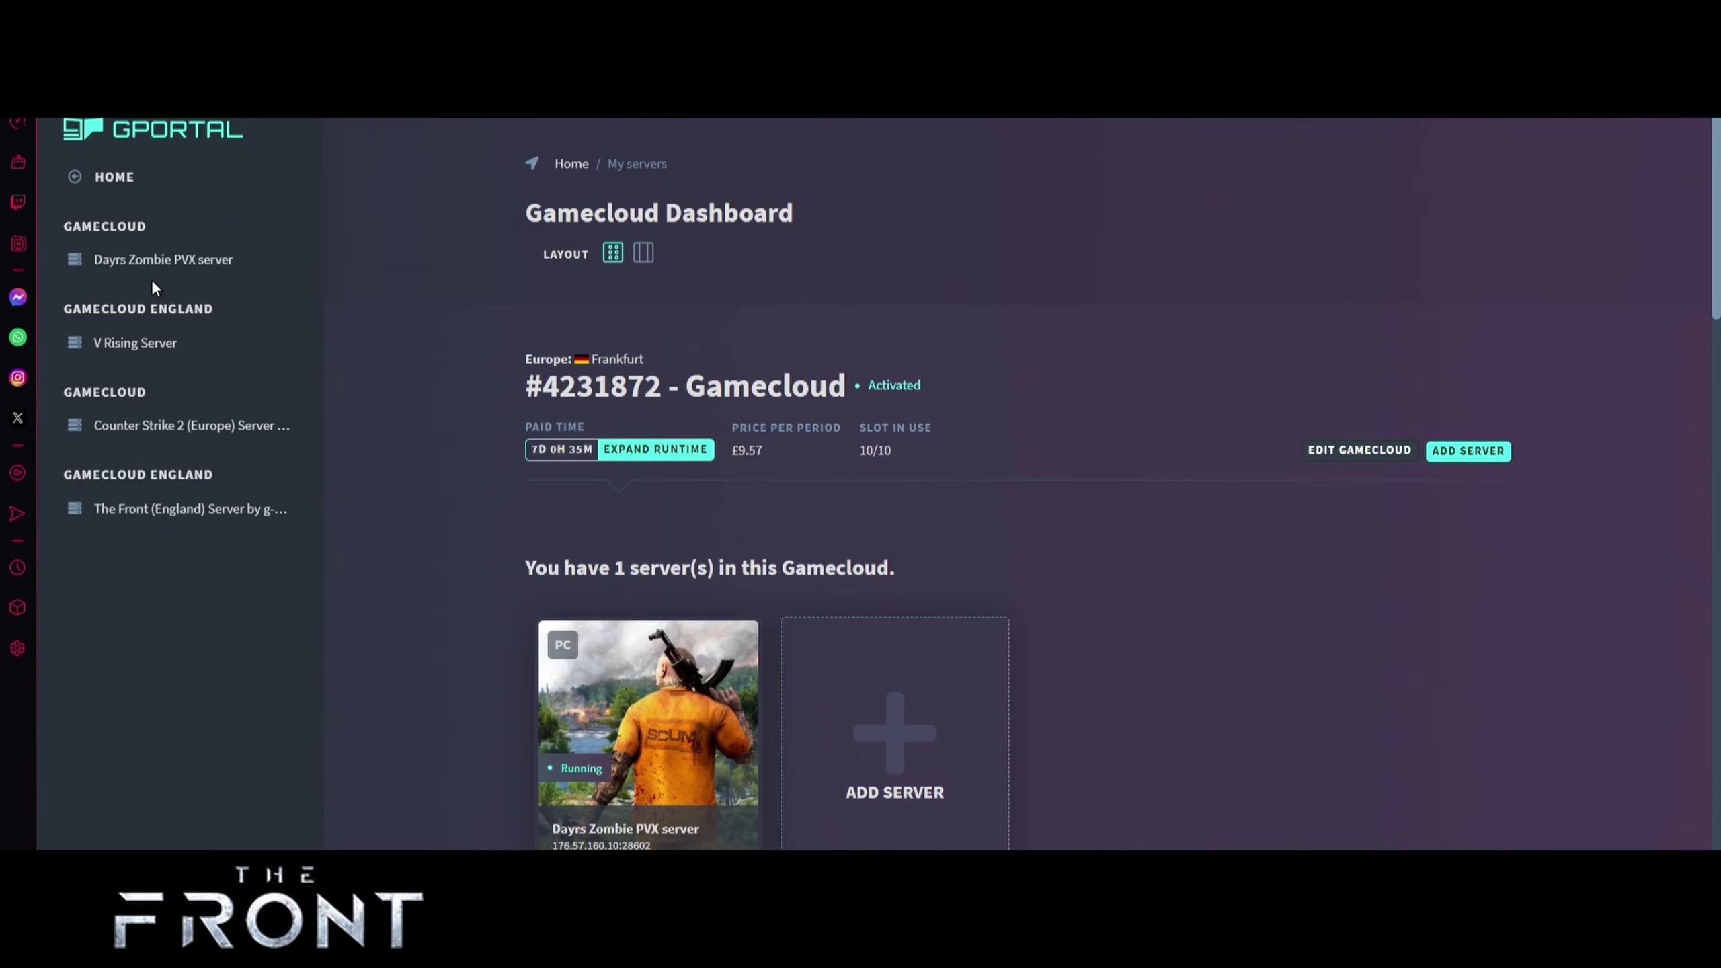
pyautogui.click(125, 510)
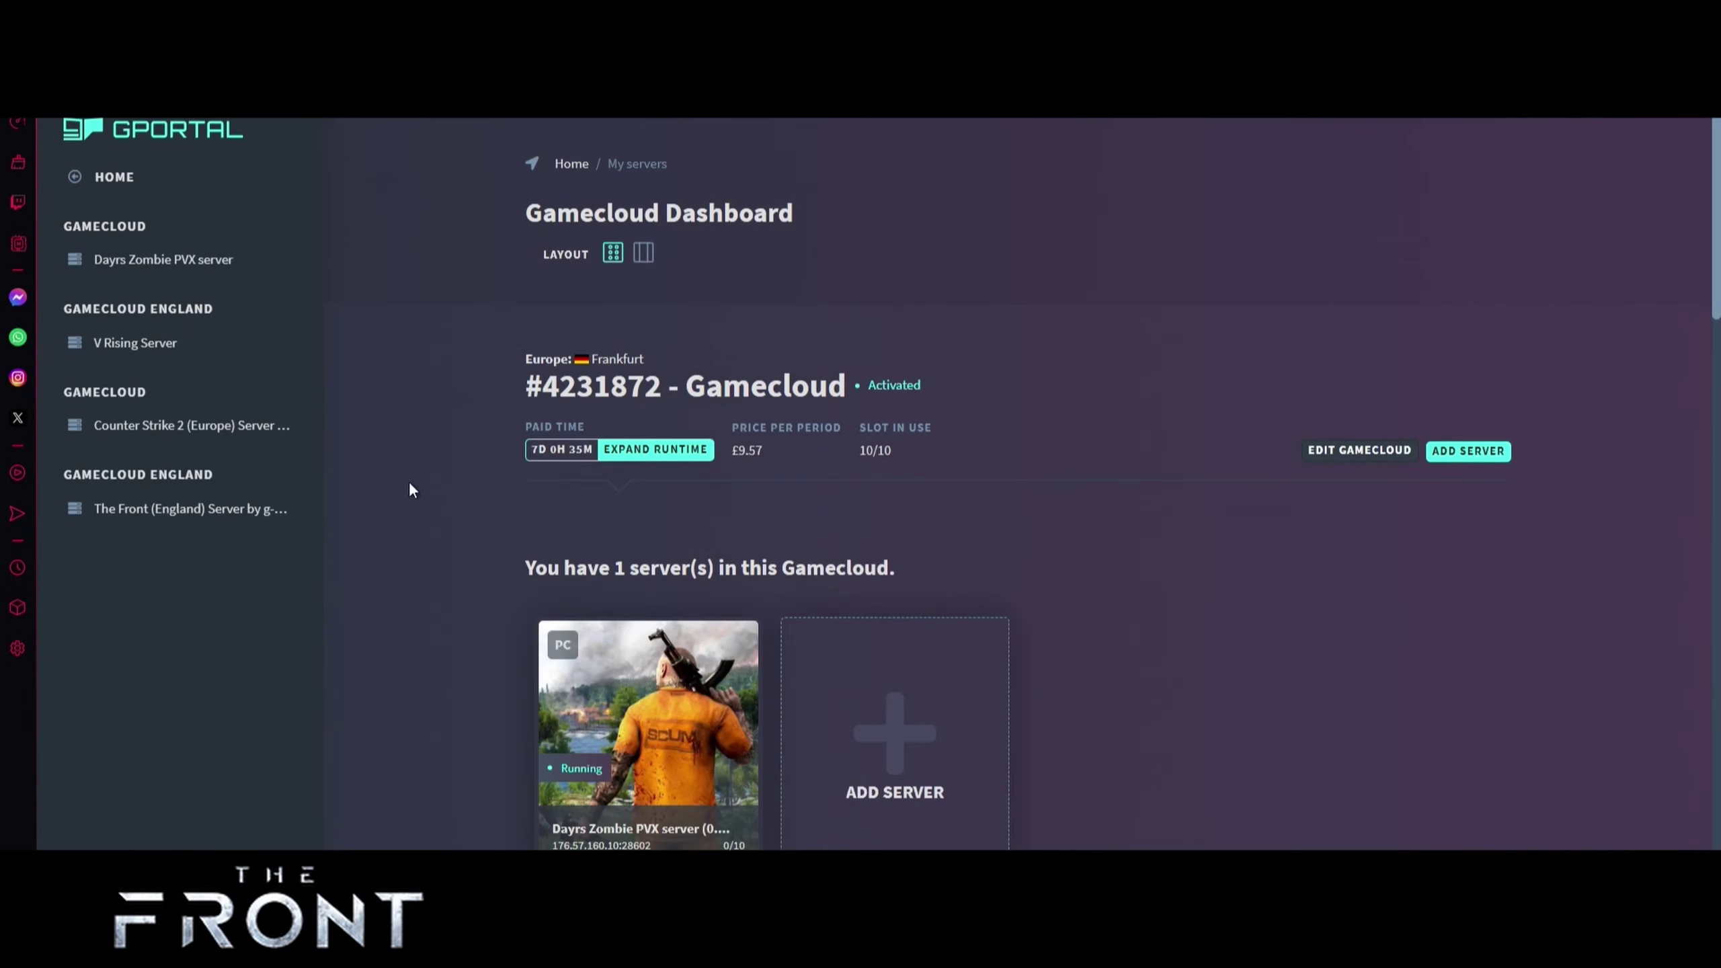
# Look at the slot settings of The Front (England) server on the Gamecloud dashboard and close them without changes.
pyautogui.scroll(-10, 472, 509)
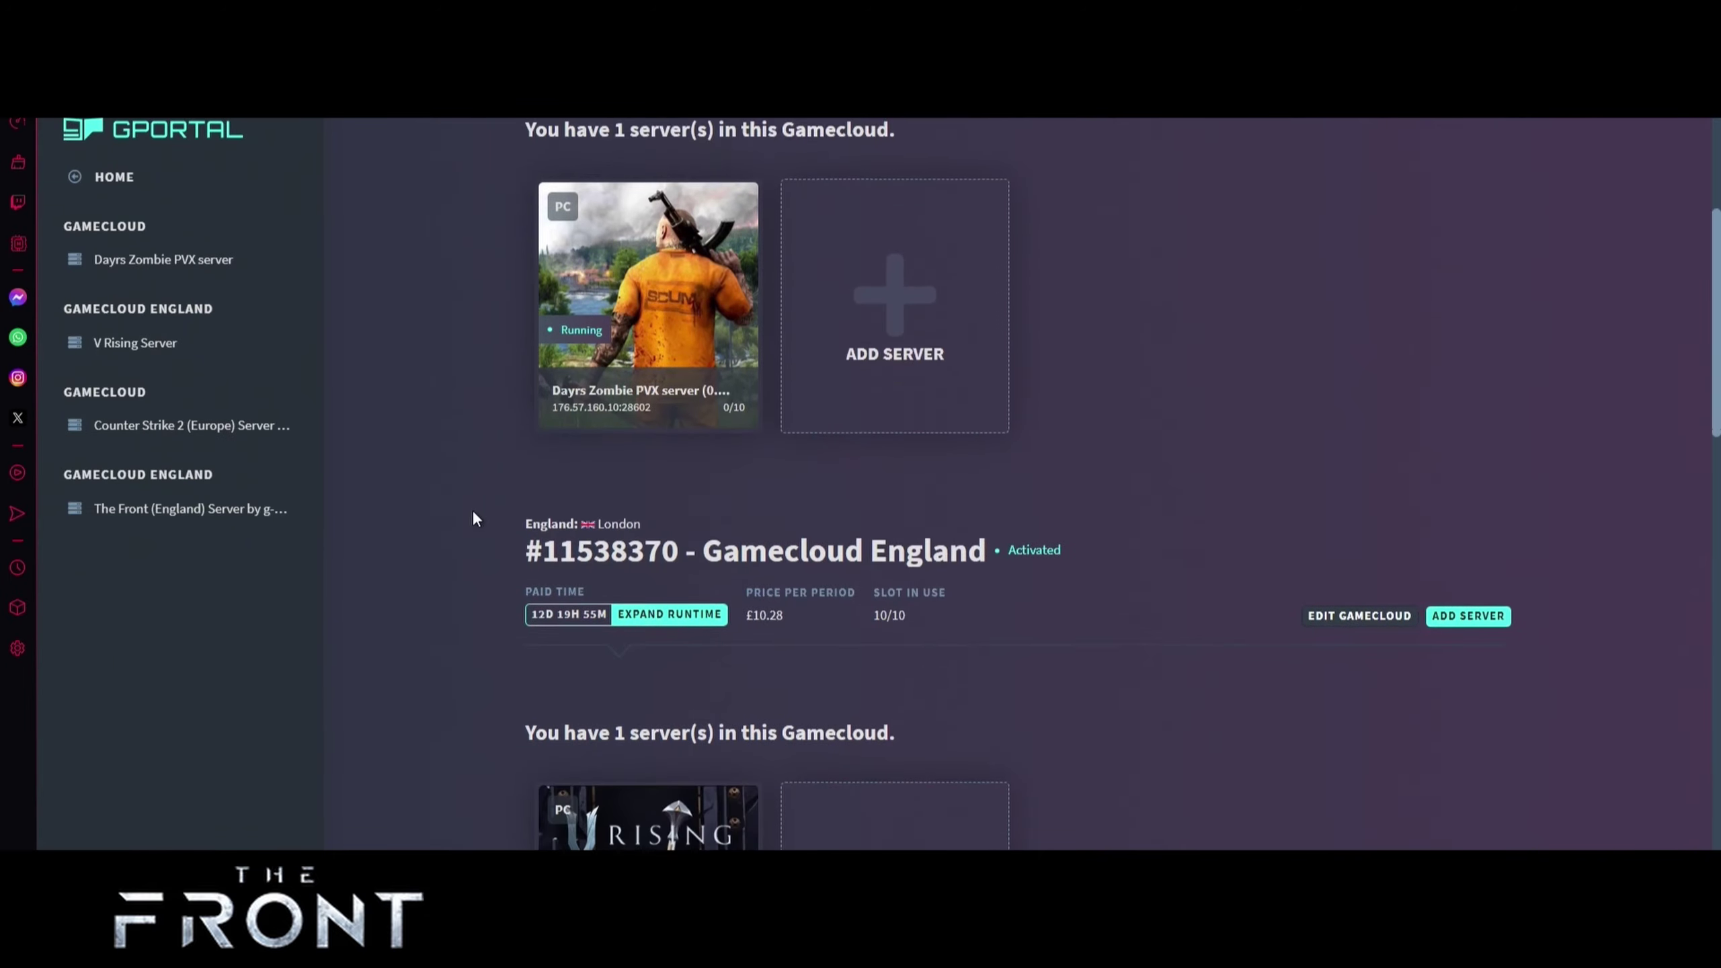
pyautogui.scroll(-15, 440, 542)
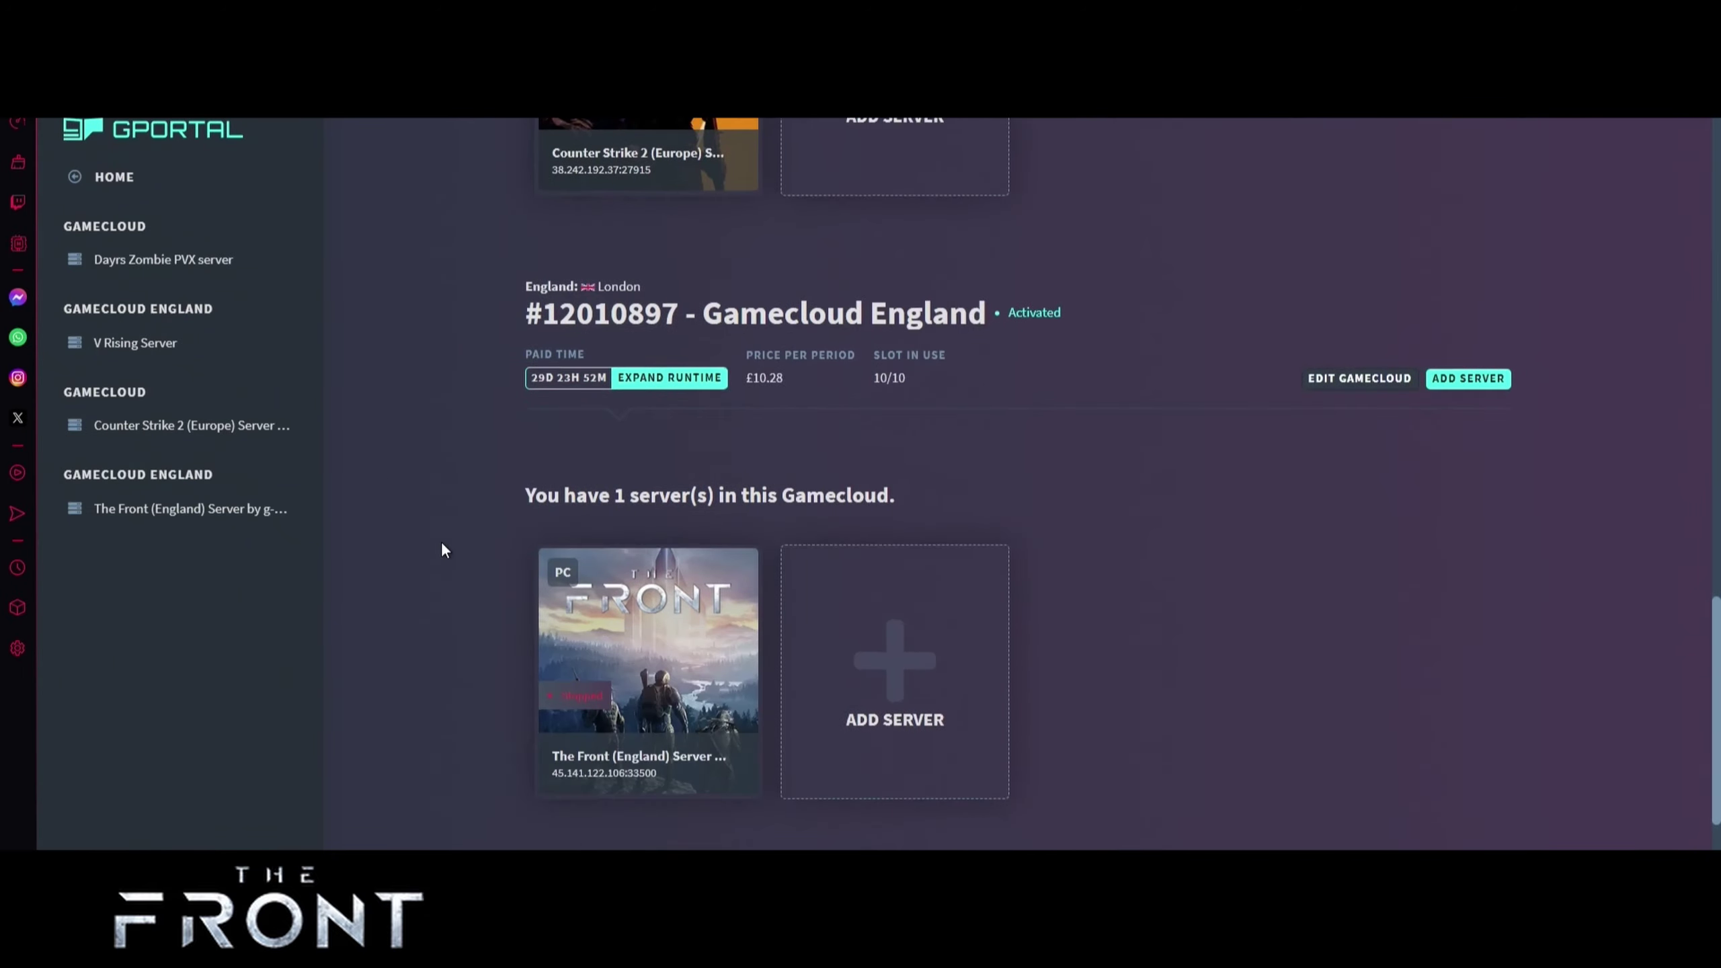
pyautogui.click(737, 429)
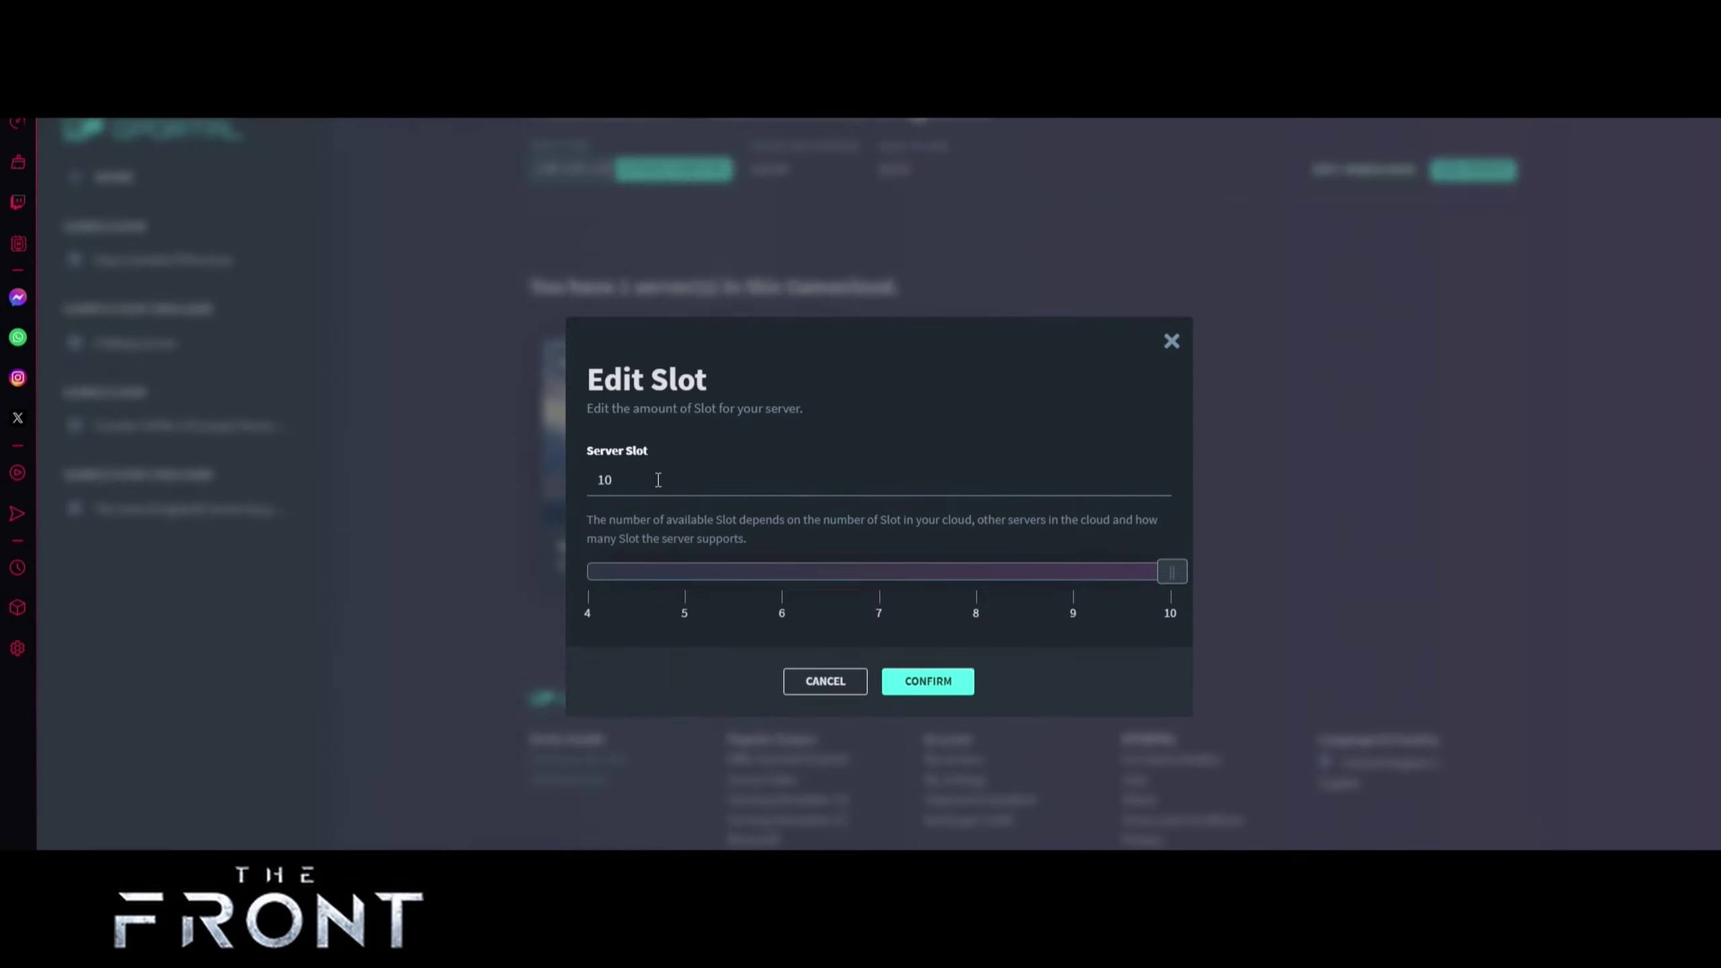
pyautogui.click(1174, 343)
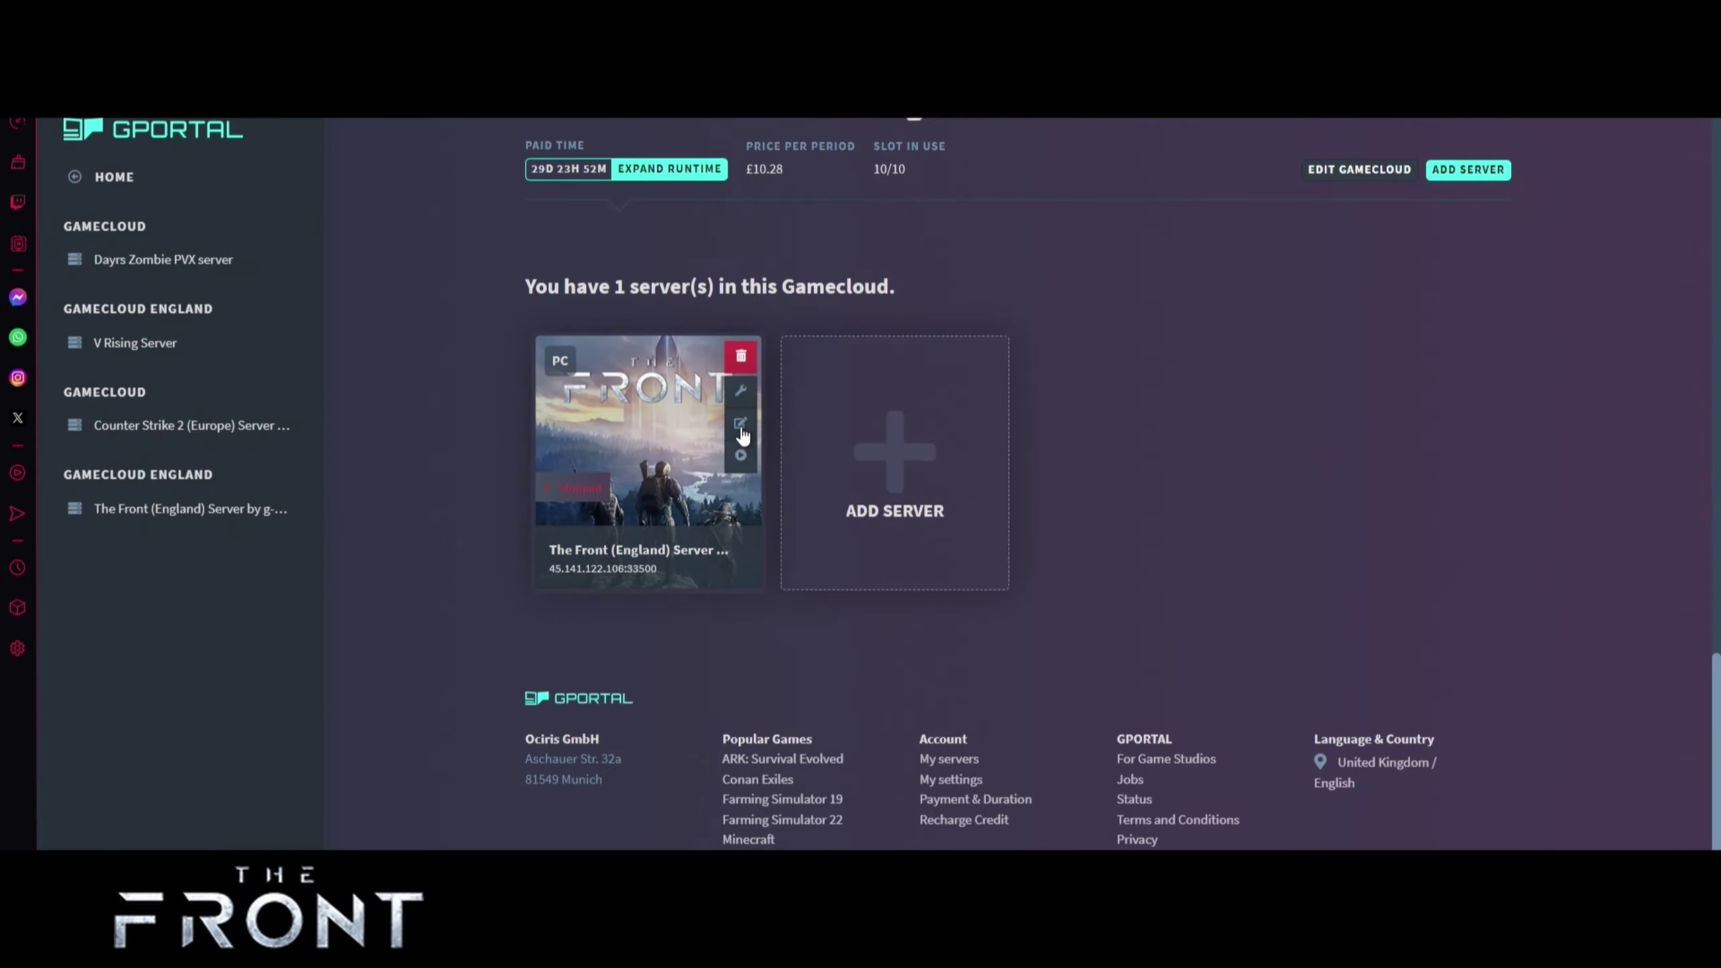
pyautogui.click(741, 425)
pyautogui.click(1172, 341)
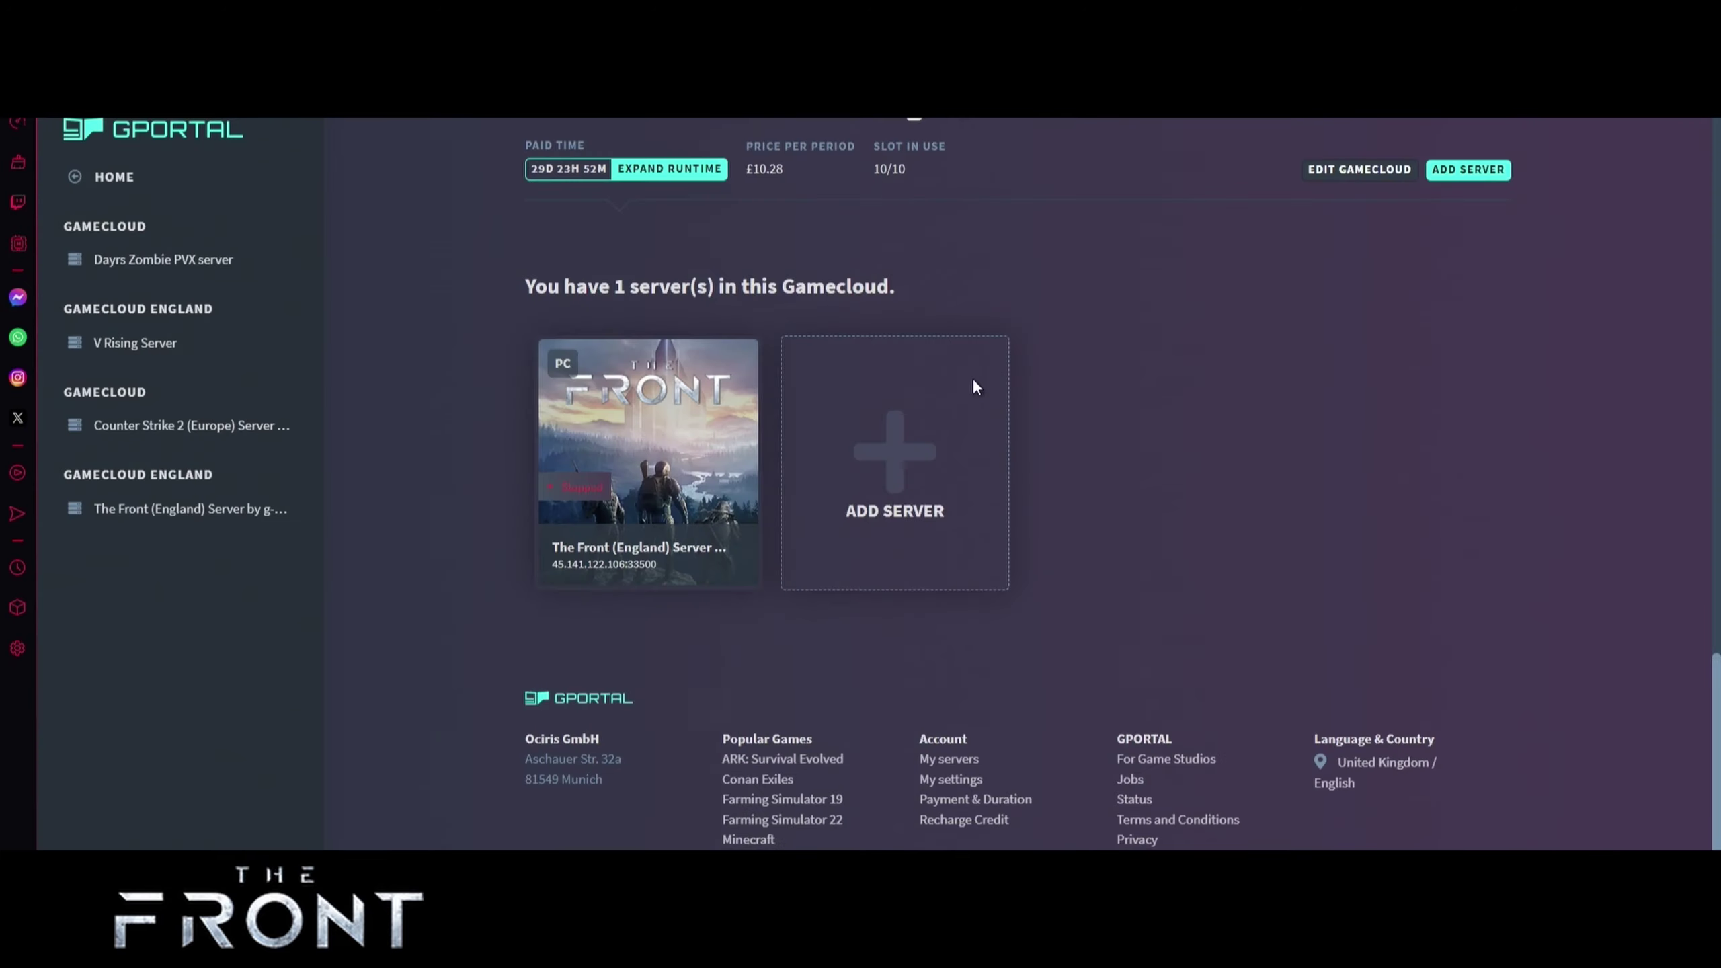
# View the status page of The Front (England) server and return to the Gamecloud dashboard.
pyautogui.moveTo(746, 437)
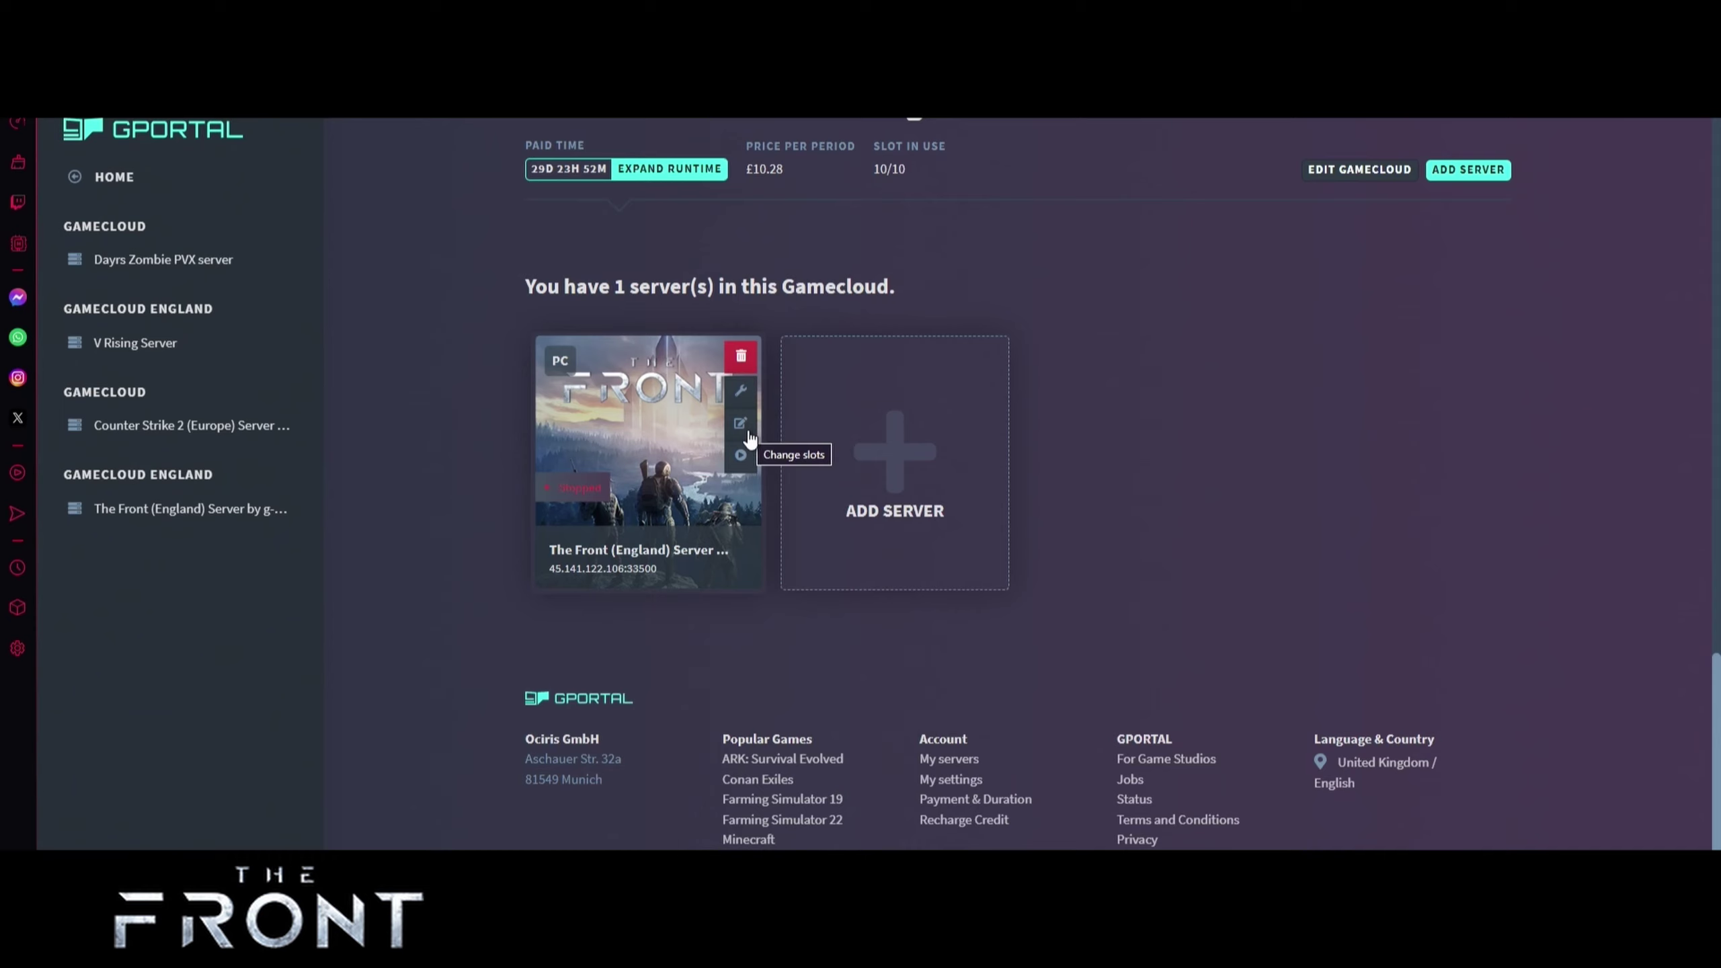
pyautogui.click(655, 444)
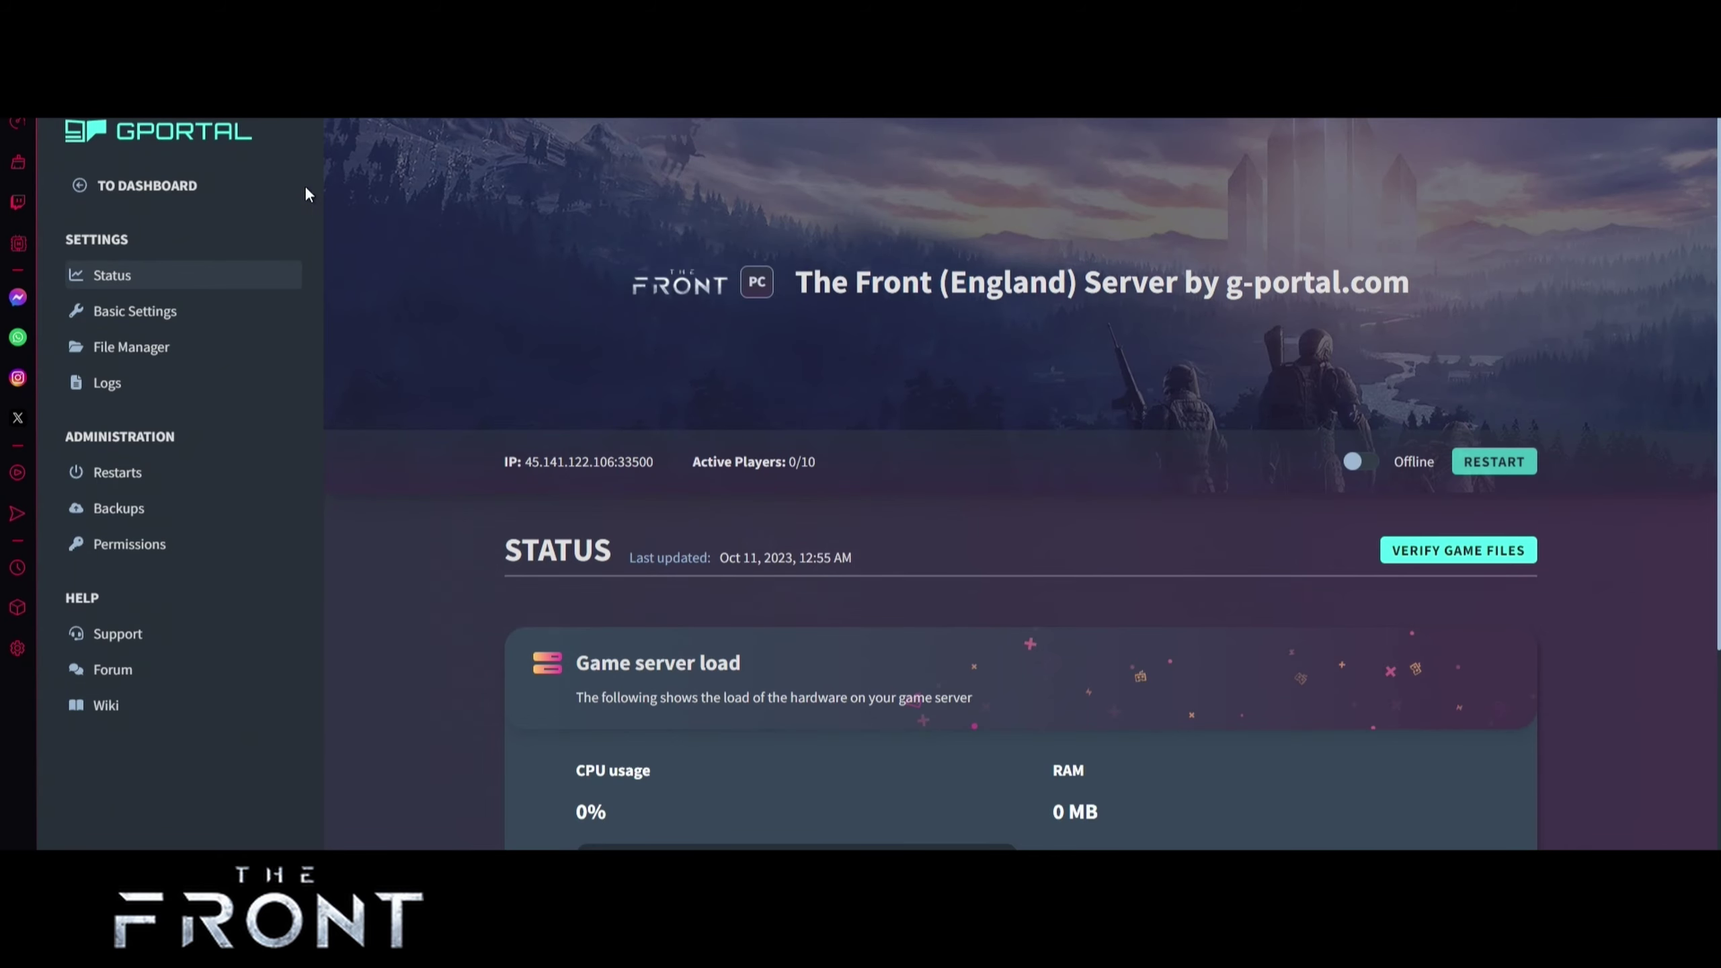
pyautogui.click(161, 135)
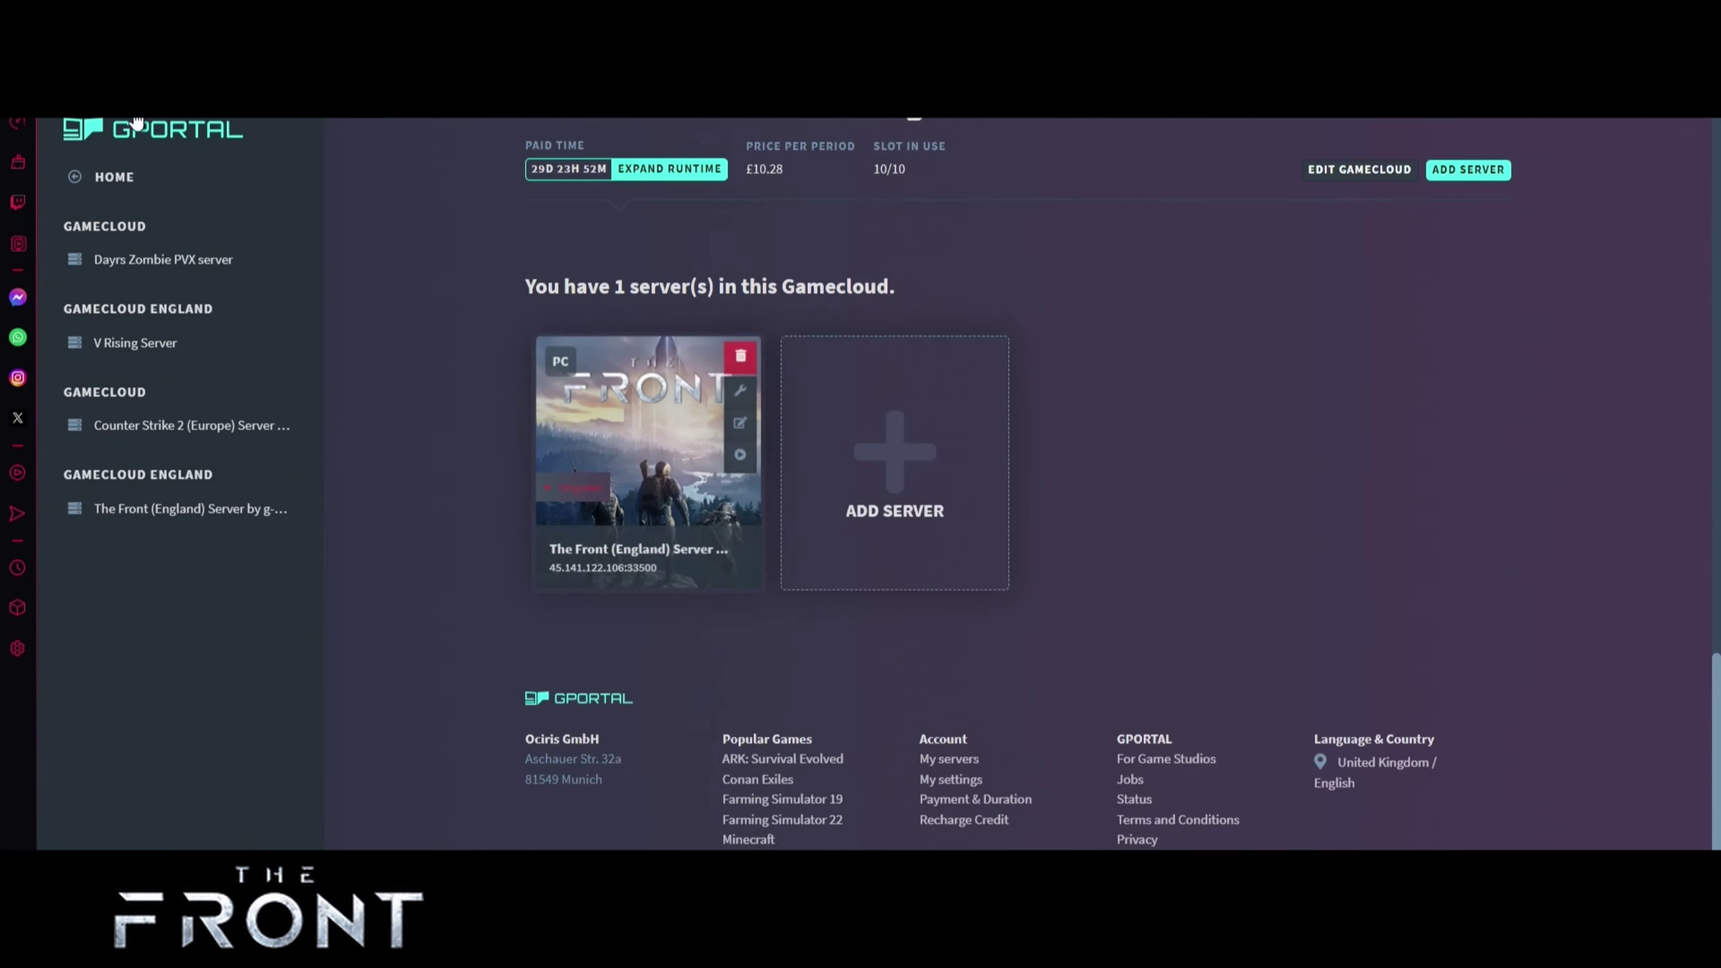
# Raise the Gamecloud England plan that hosts The Front server to 20 slots and confirm the change.
pyautogui.scroll(3, 1396, 292)
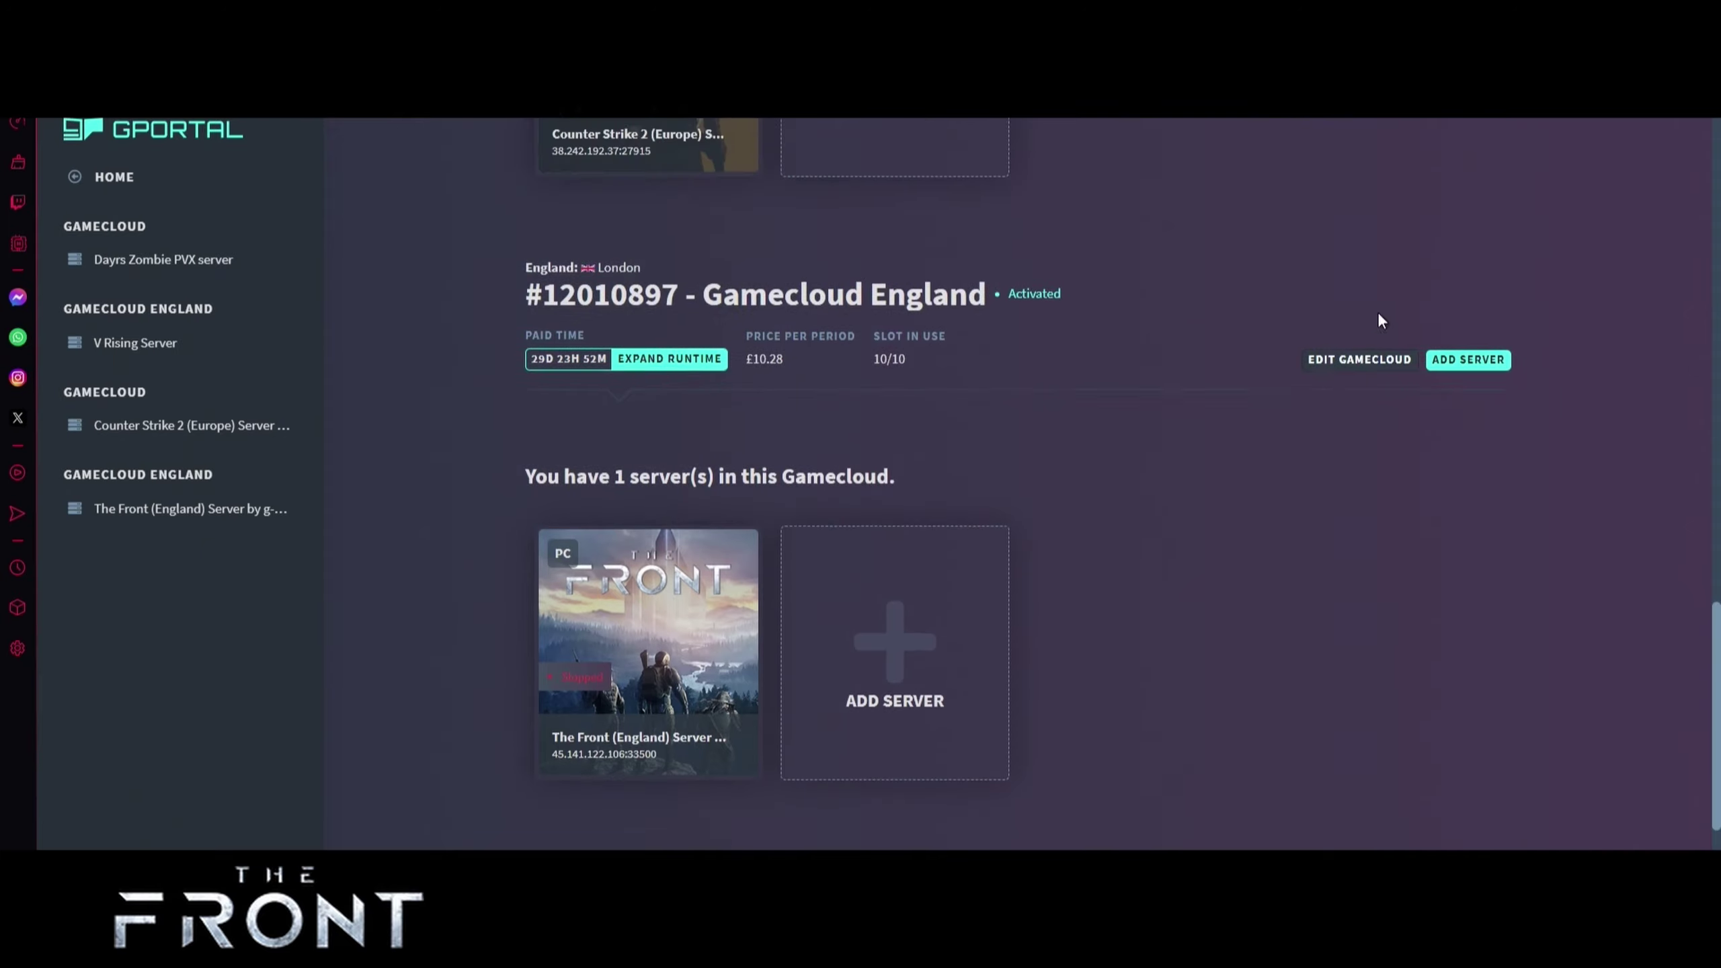
pyautogui.click(1341, 380)
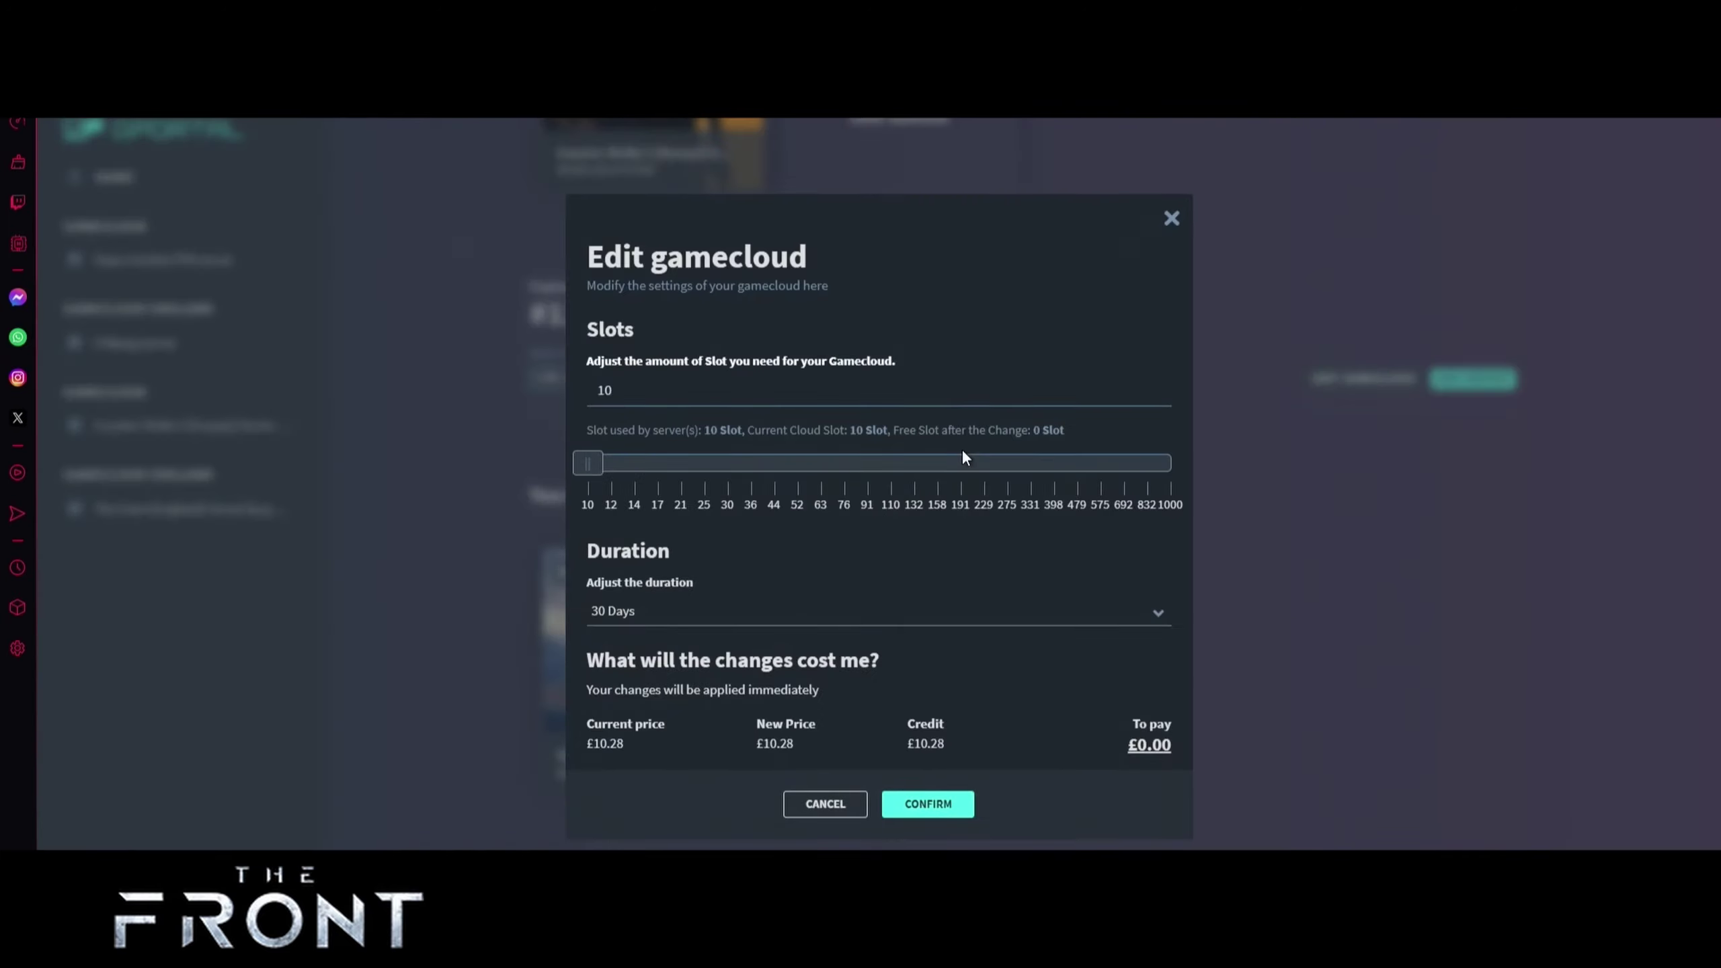
pyautogui.moveTo(587, 465); pyautogui.dragTo(775, 473)
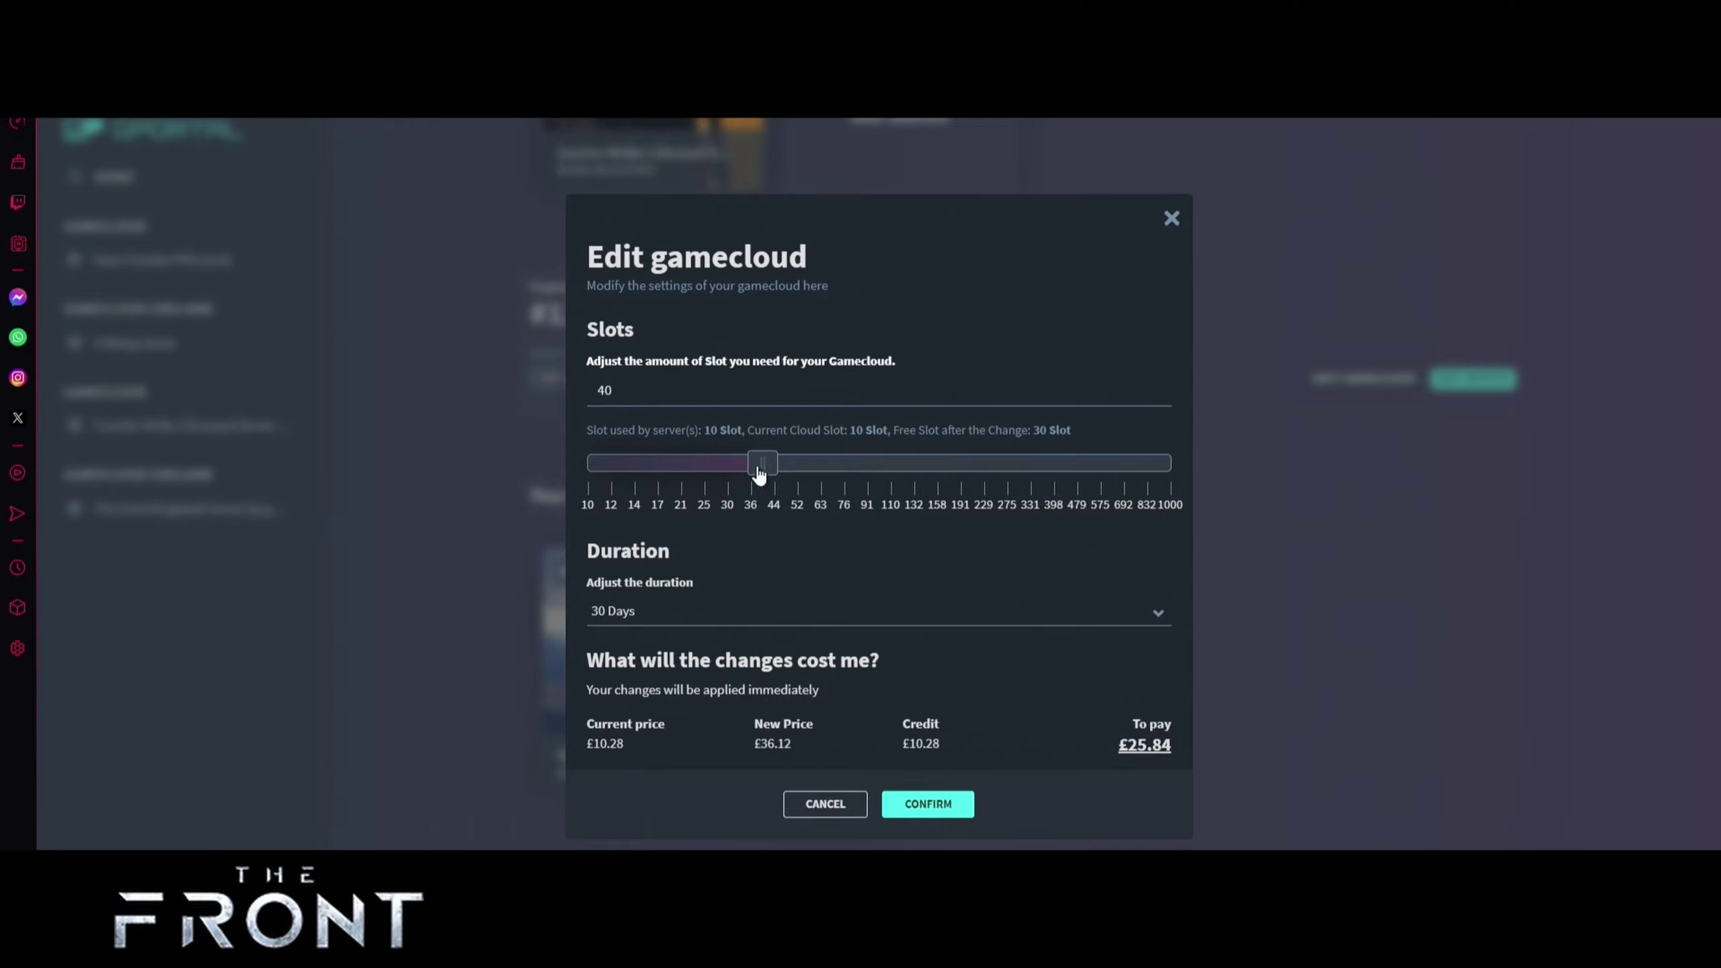
pyautogui.moveTo(759, 475); pyautogui.dragTo(681, 487)
pyautogui.click(928, 804)
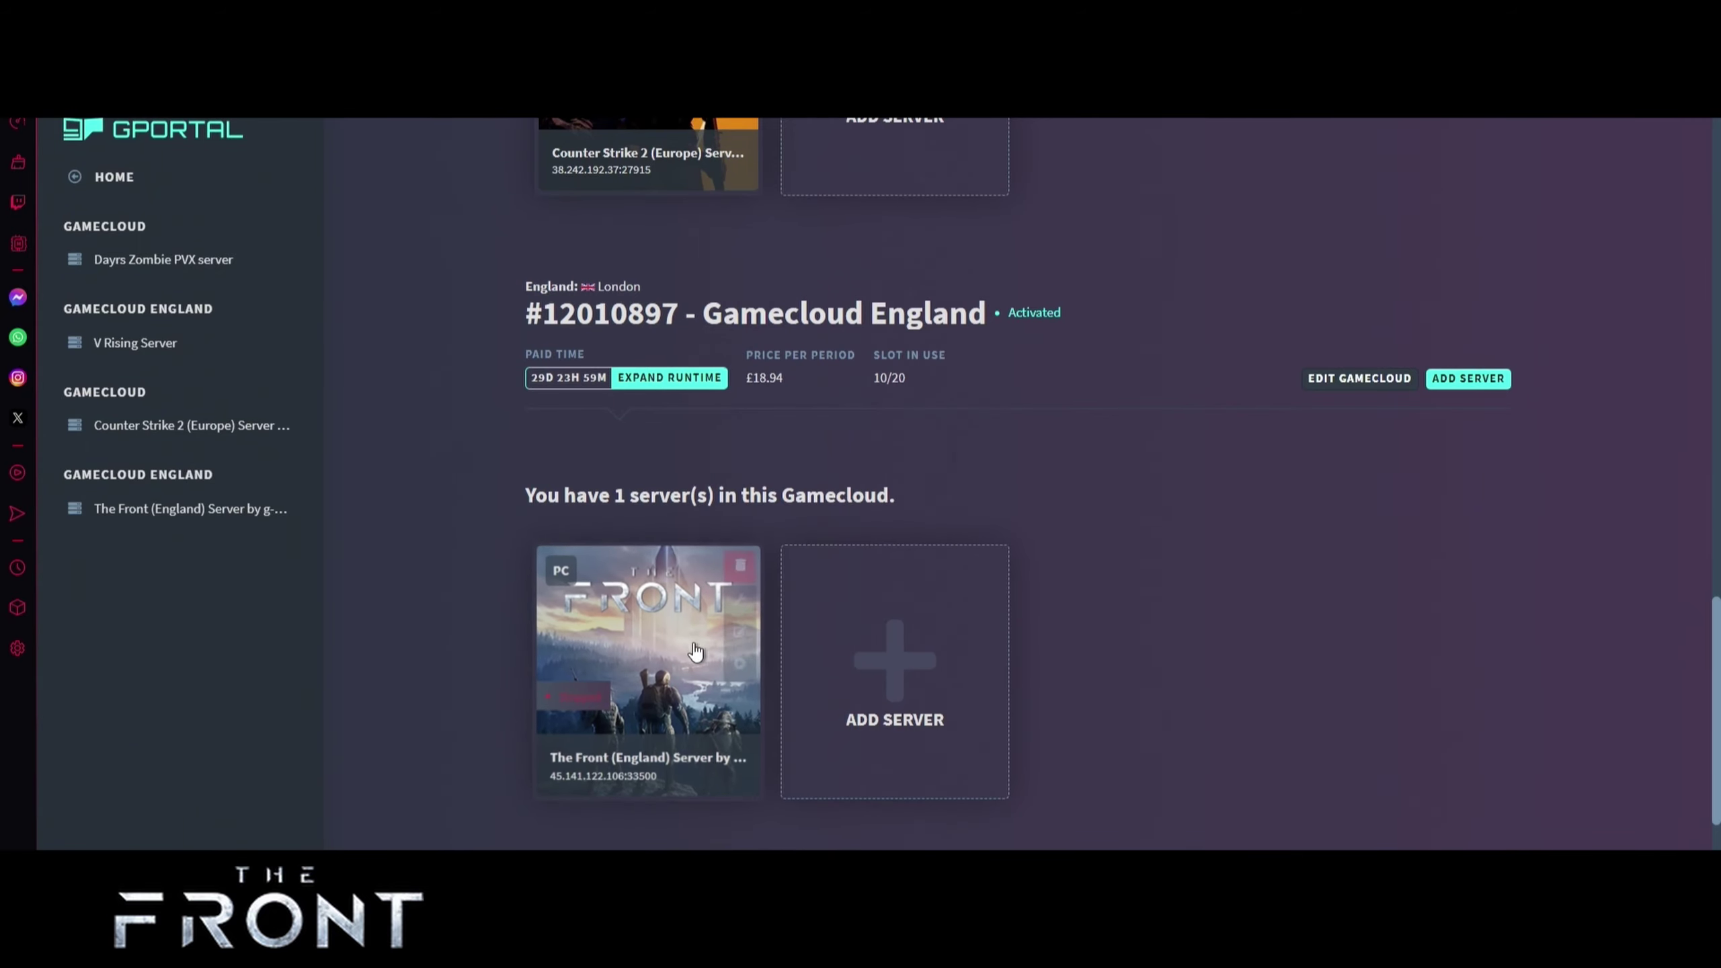
# Set The Front (England) server's own slot count to 20 and confirm it.
pyautogui.moveTo(754, 617)
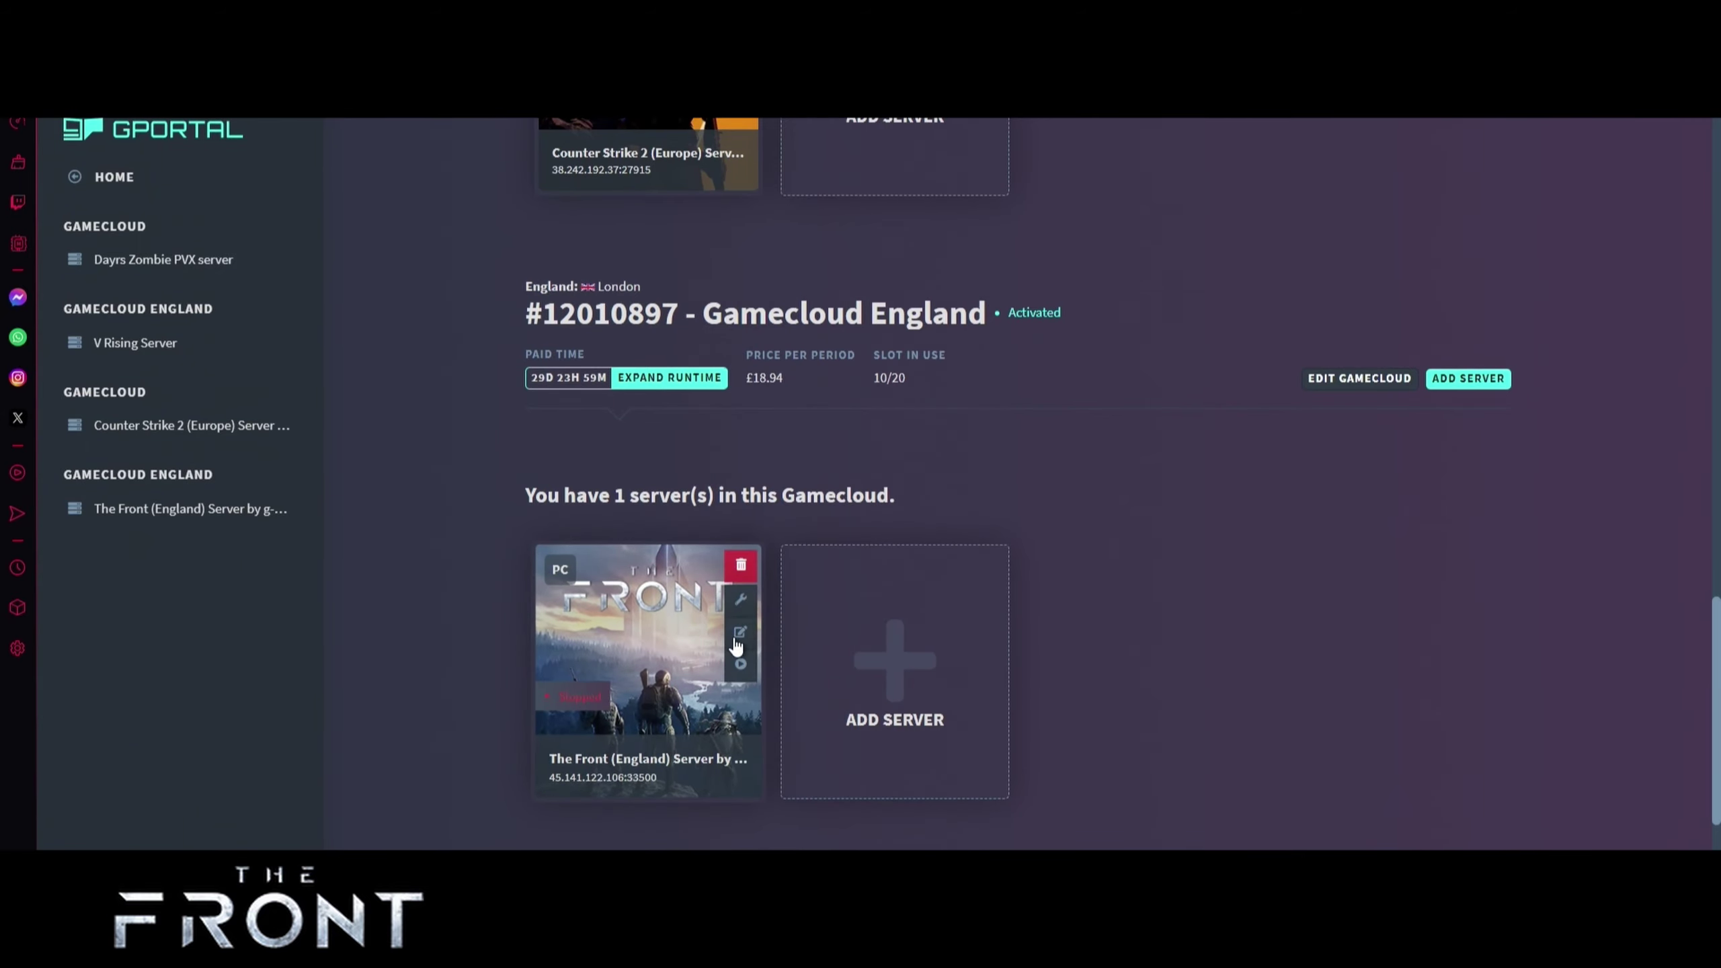
pyautogui.click(739, 630)
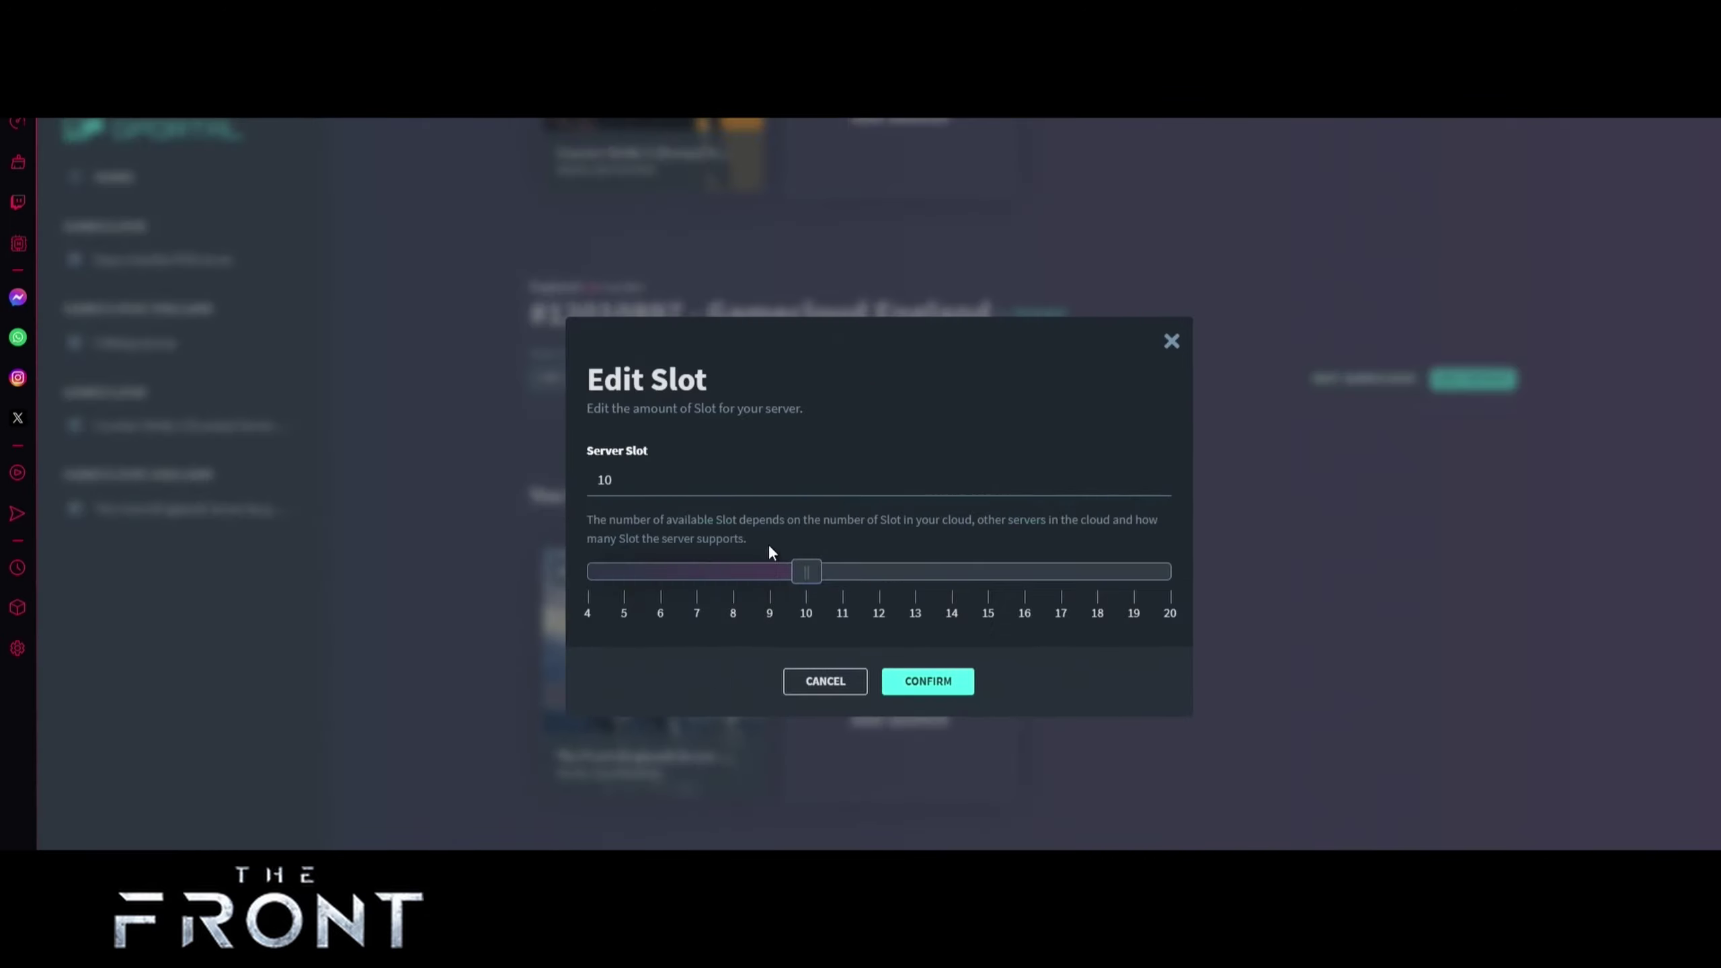
pyautogui.moveTo(797, 575); pyautogui.dragTo(1202, 589)
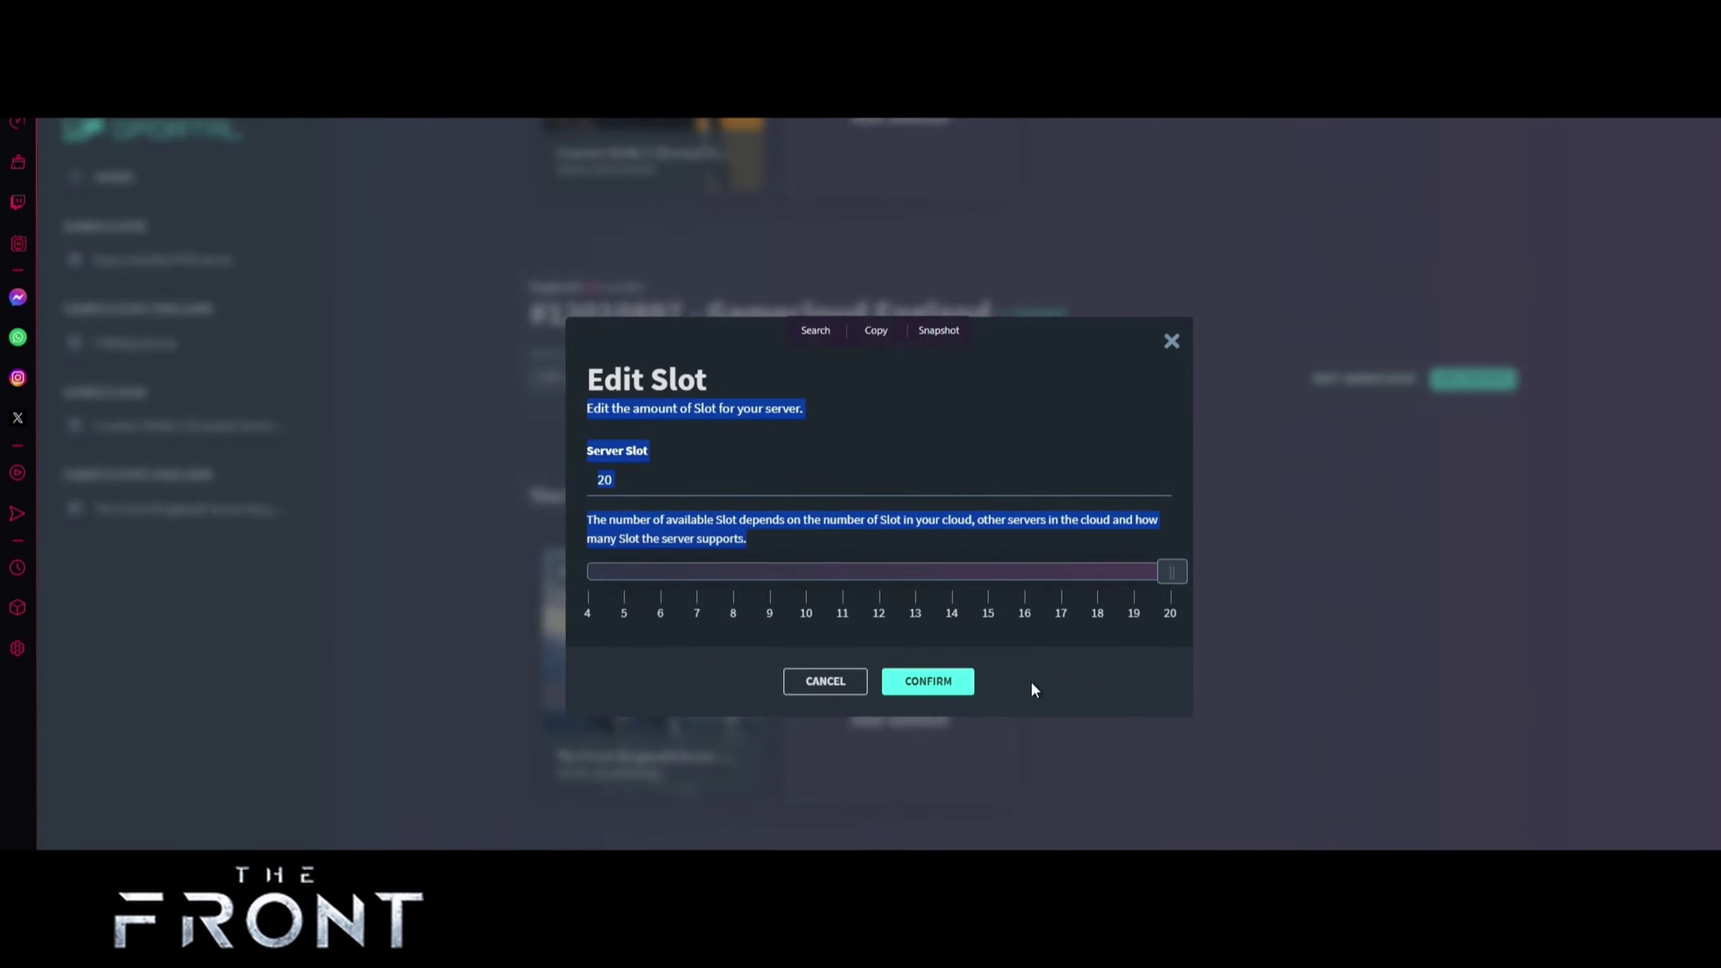
pyautogui.click(1137, 653)
pyautogui.click(960, 685)
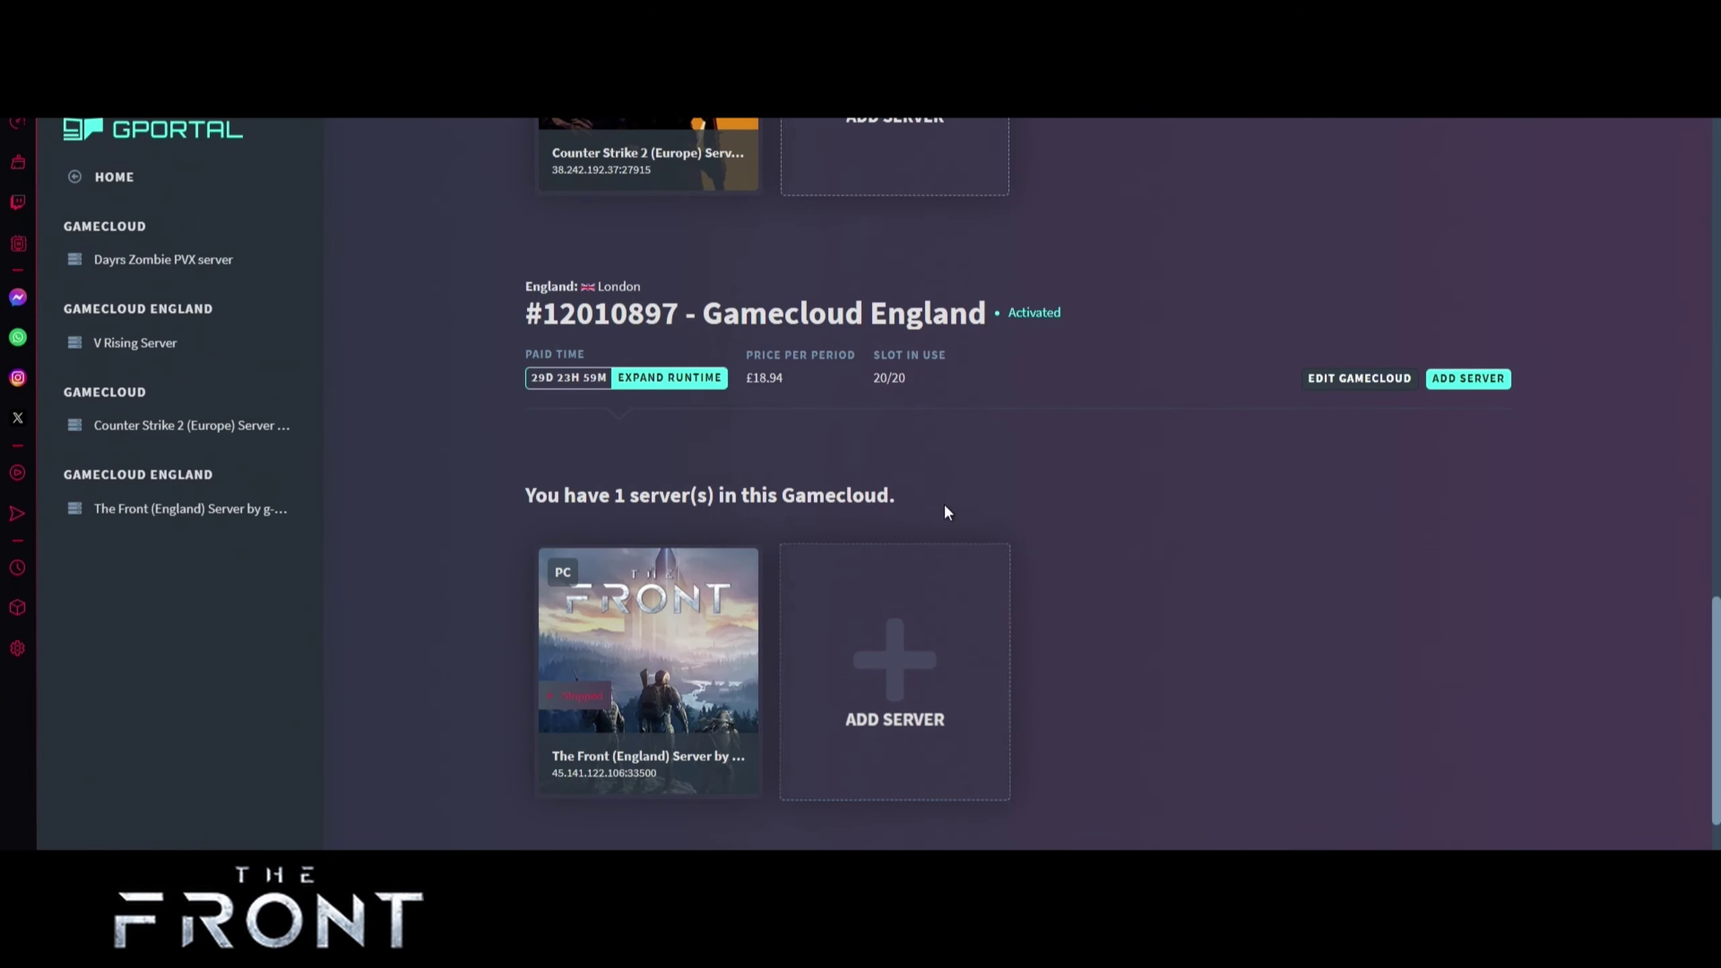
pyautogui.moveTo(689, 779)
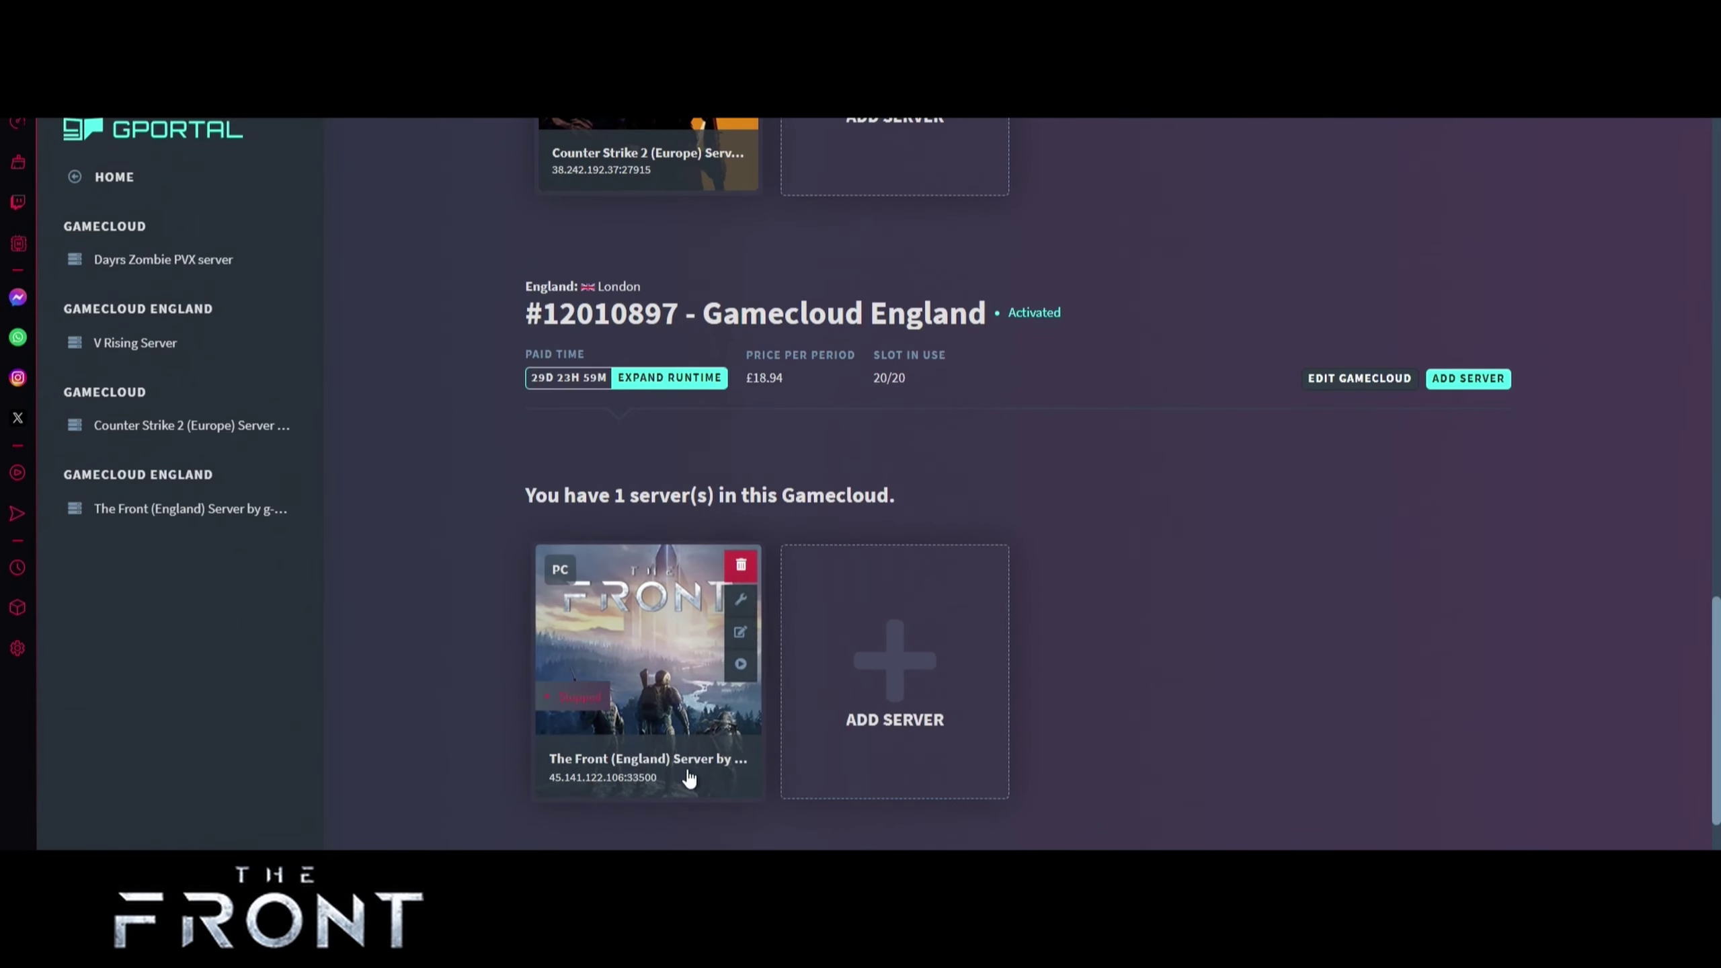